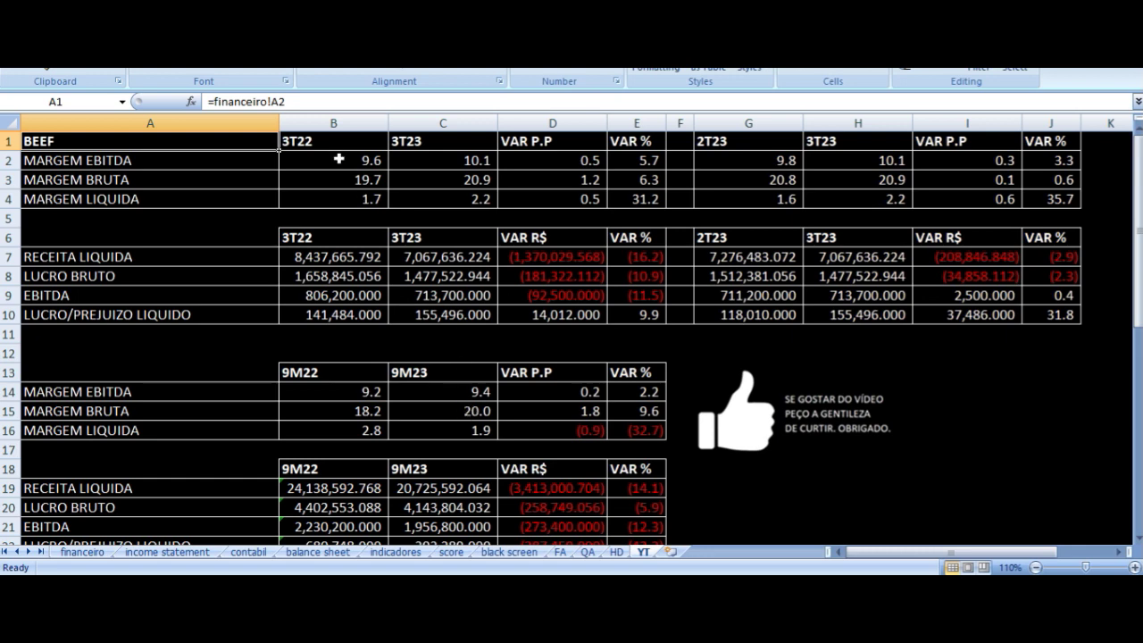
# Highlight the 3T22 vs 3T23, 2T23 vs 3T23 and 9M22 vs 9M23 comparison blocks in turn.
pyautogui.moveTo(334, 143); pyautogui.dragTo(565, 282)
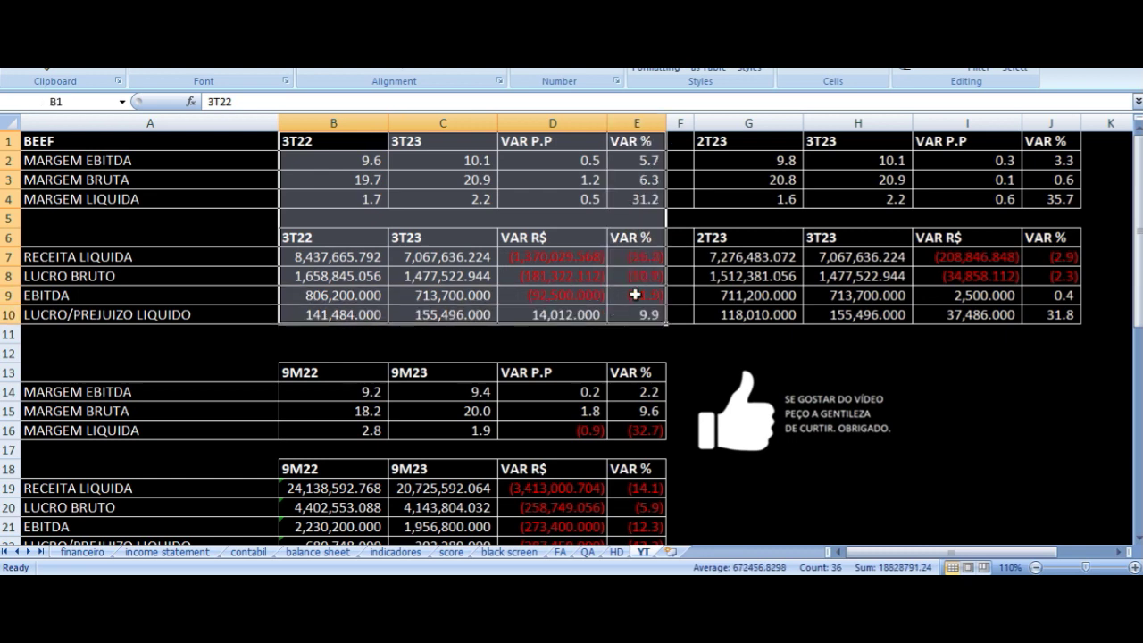
pyautogui.moveTo(770, 140); pyautogui.dragTo(1022, 295)
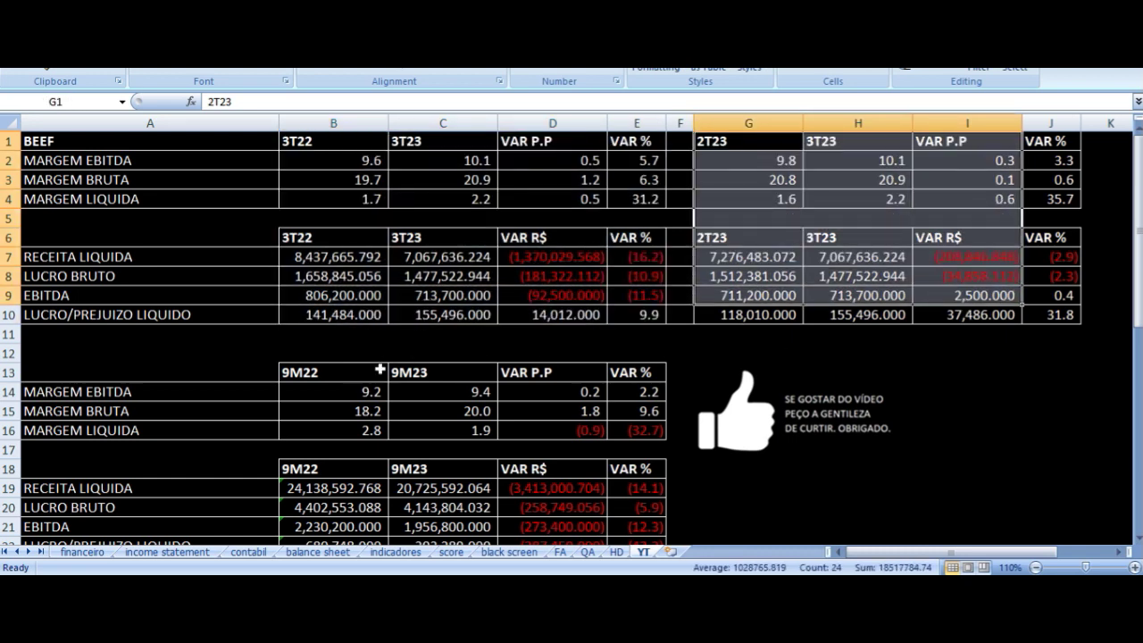
pyautogui.moveTo(360, 375); pyautogui.dragTo(514, 466)
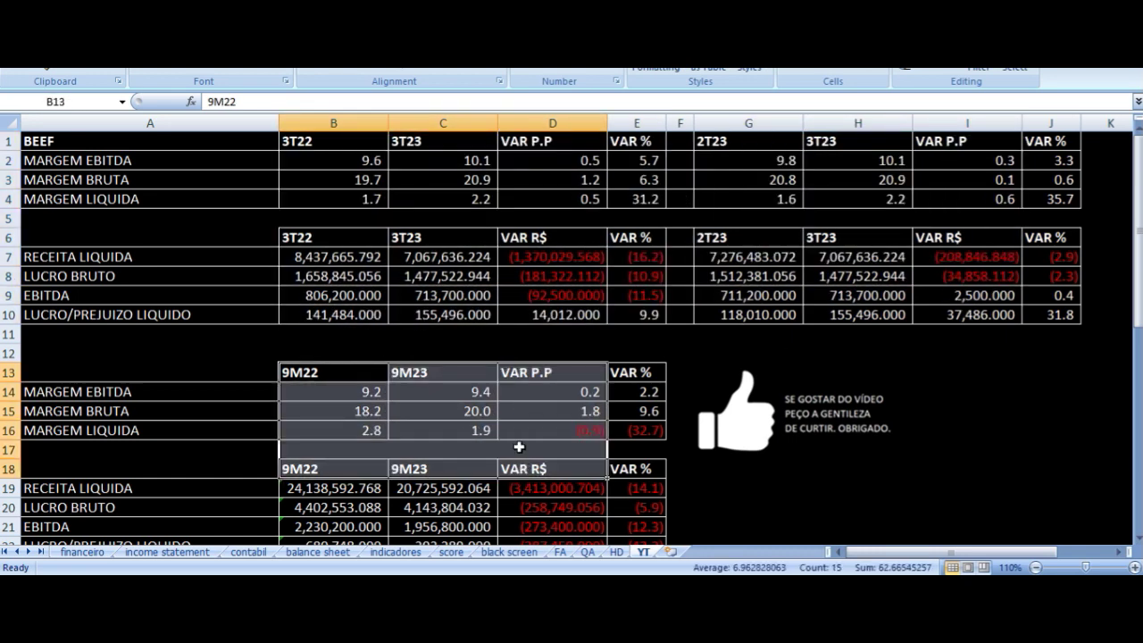
# Examine the MARGEM EBITDA row for 3T22 and 3T23, ending on its percentage-point variation.
pyautogui.click(360, 146)
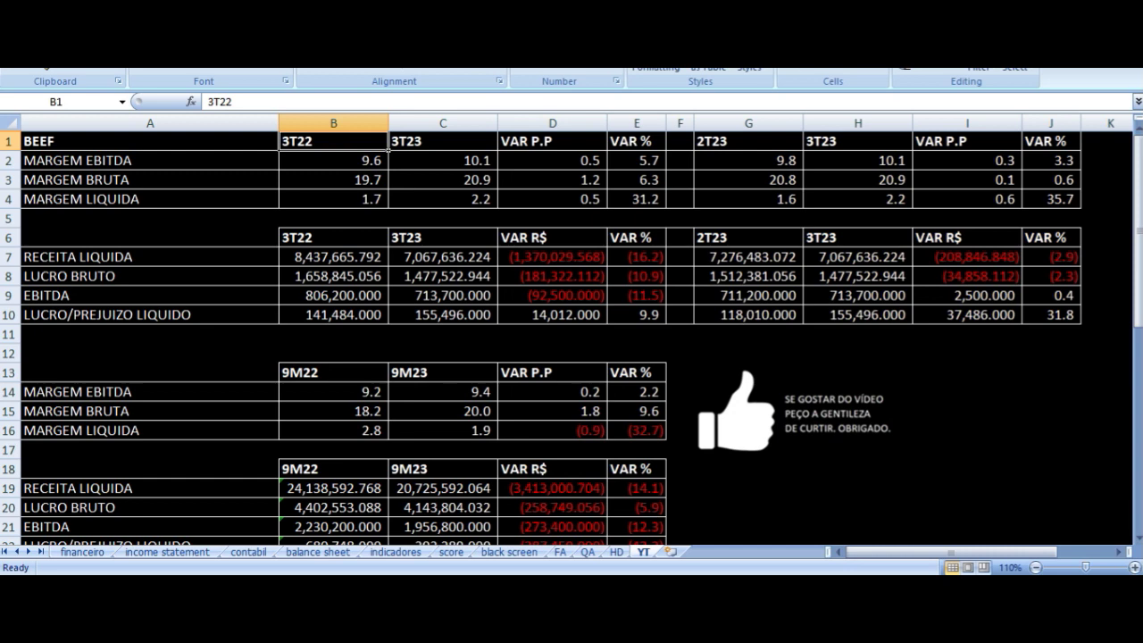
pyautogui.press('Down')
pyautogui.press('Left')
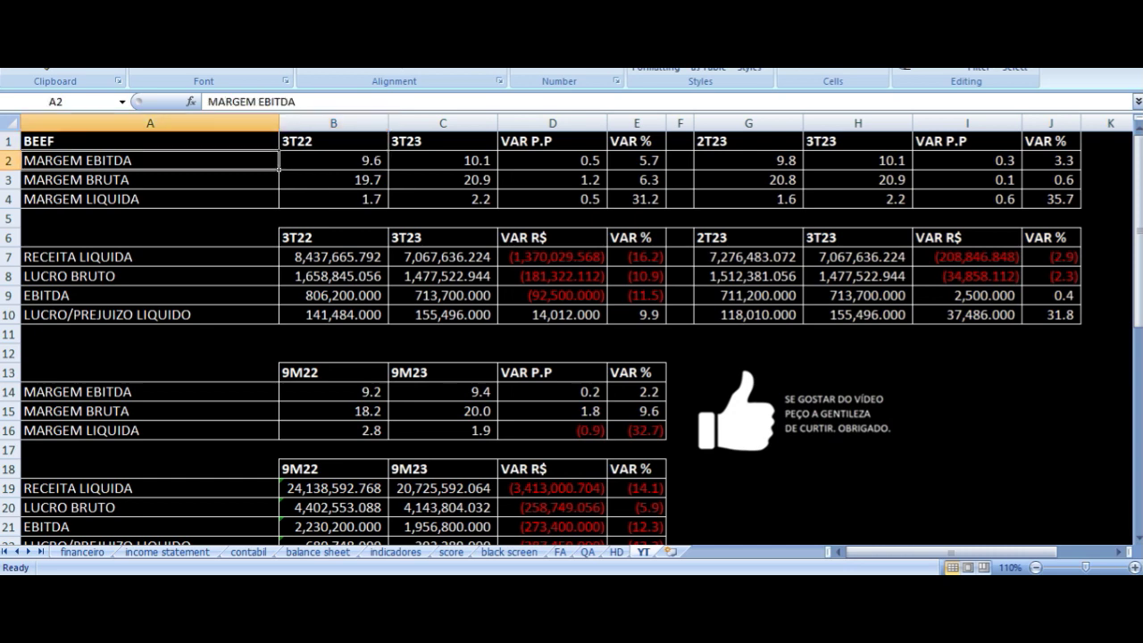
pyautogui.click(333, 161)
pyautogui.click(443, 161)
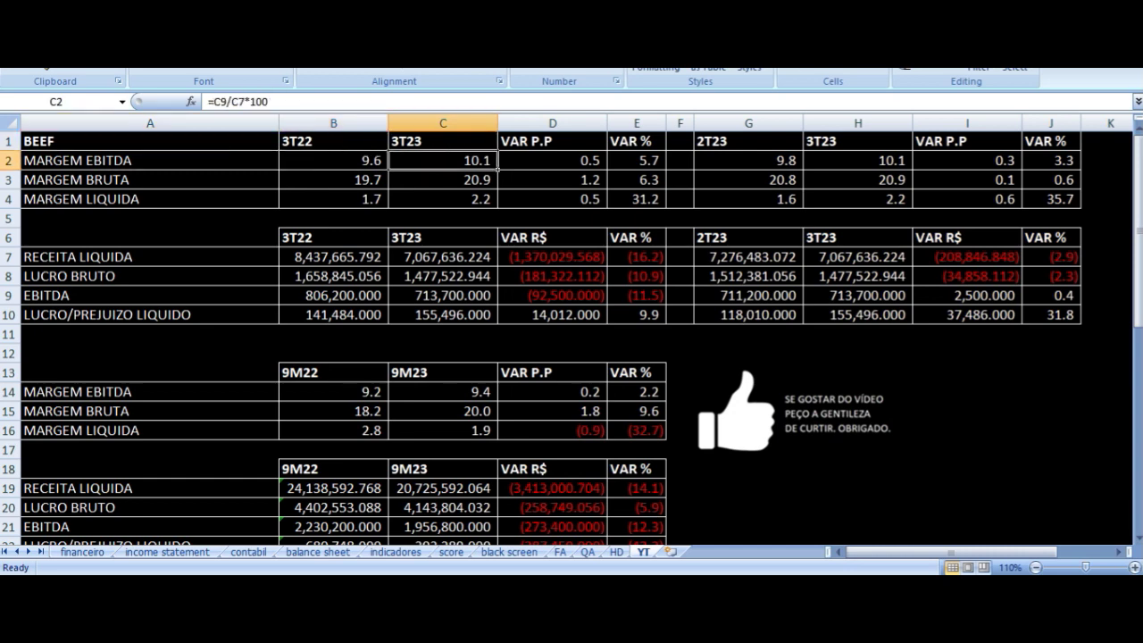
pyautogui.click(552, 161)
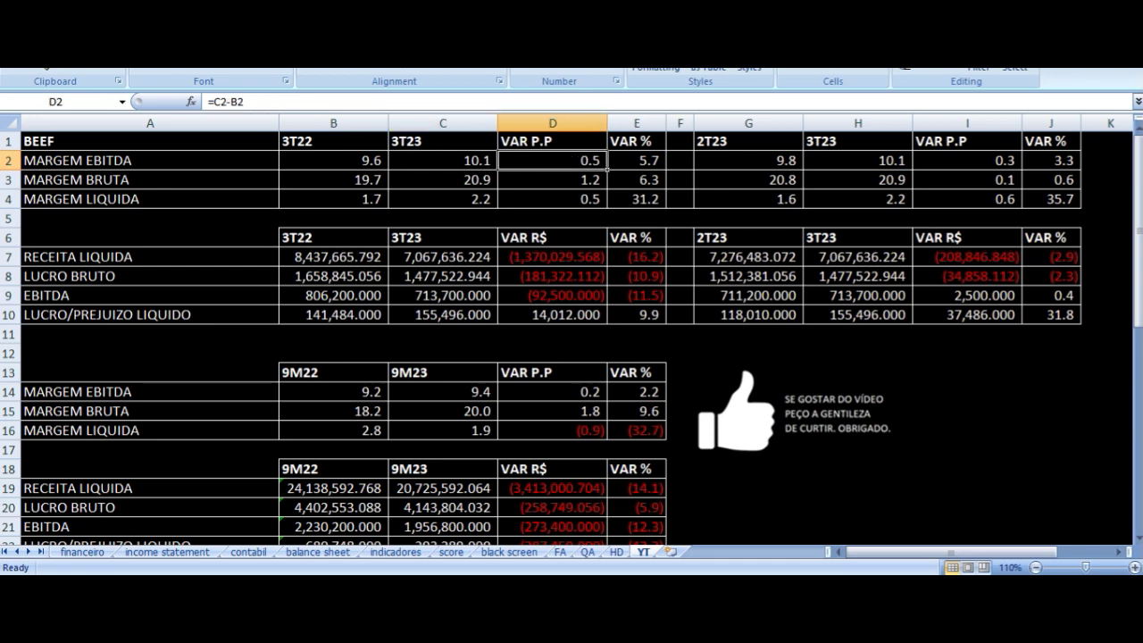
# Examine the MARGEM BRUTA row for 3T22 and 3T23, ending on its percentage-point variation.
pyautogui.press('Down')
pyautogui.press('Left')
pyautogui.press('Left')
pyautogui.press('Left')
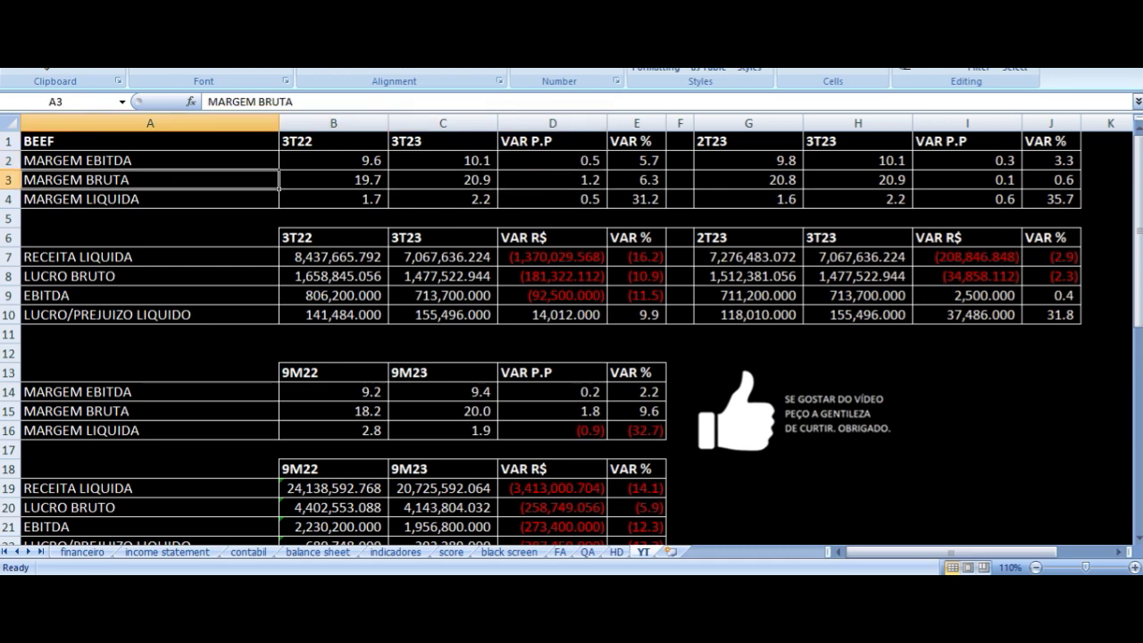
pyautogui.click(333, 180)
pyautogui.click(443, 179)
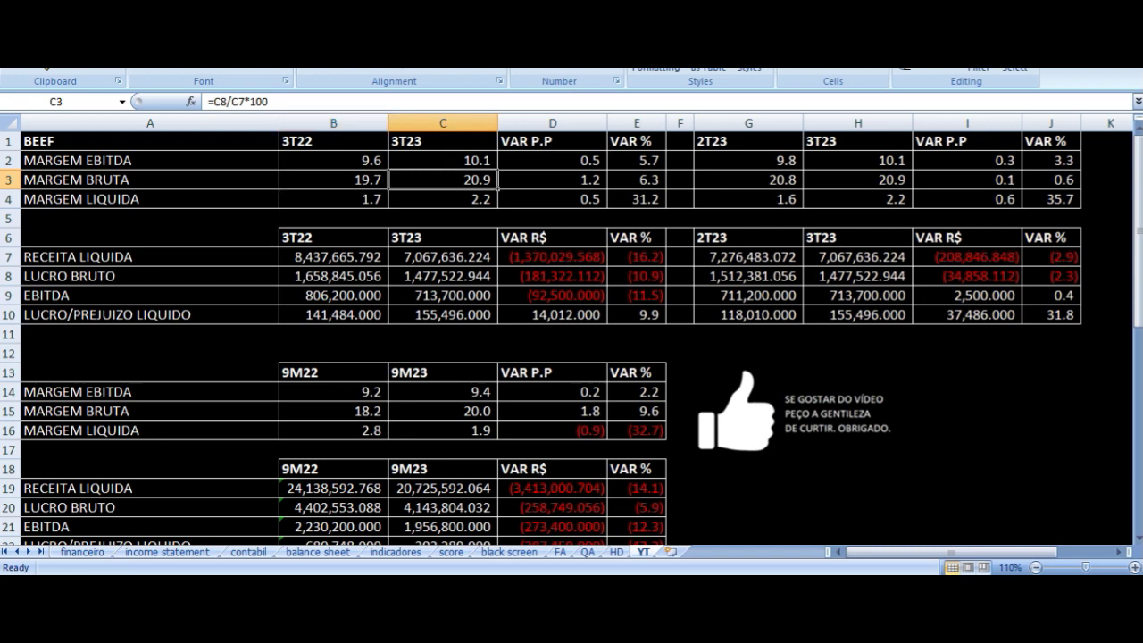
pyautogui.click(552, 179)
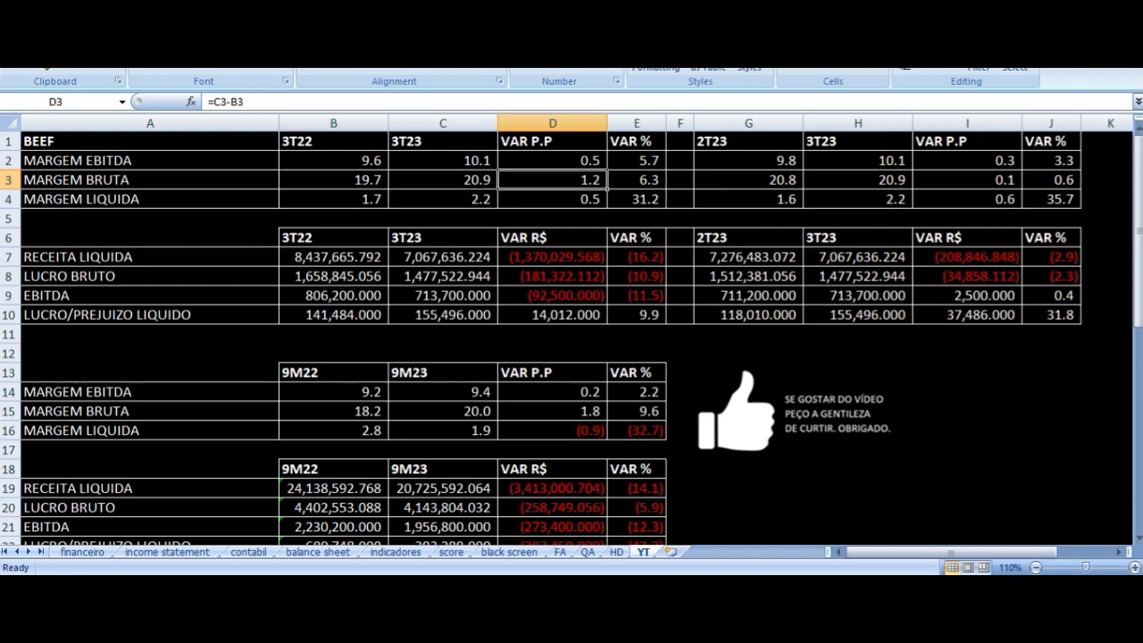
# Examine the MARGEM LIQUIDA row for 3T22 and 3T23, ending on its percentage-point variation.
pyautogui.press('Down')
pyautogui.press('Left')
pyautogui.press('Left')
pyautogui.press('Left')
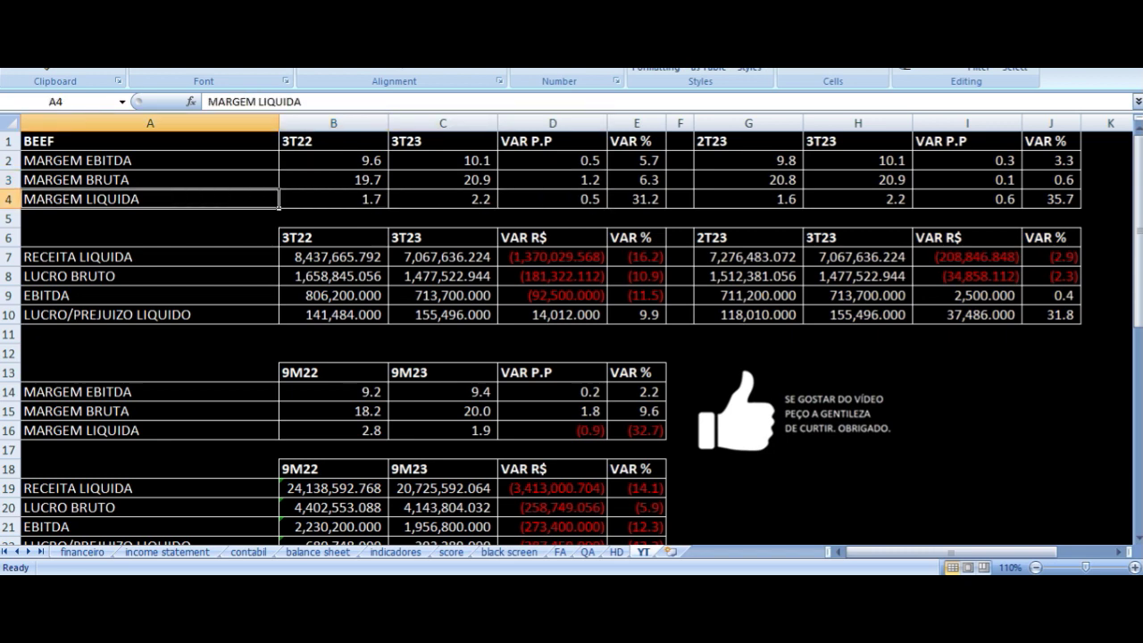
pyautogui.click(333, 198)
pyautogui.click(442, 198)
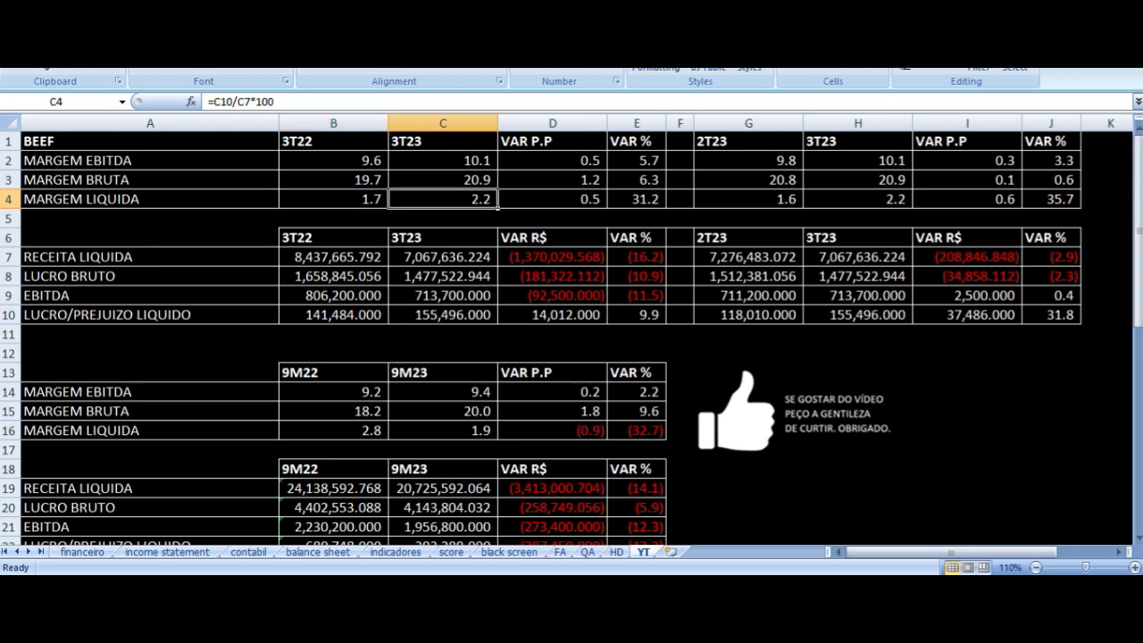
pyautogui.click(551, 199)
# Review RECEITA LIQUIDA cell by cell for 3T22 and 3T23, through to its VAR % value.
pyautogui.press('Down')
pyautogui.press('Down')
pyautogui.press('Down')
pyautogui.press('Left')
pyautogui.press('Left')
pyautogui.press('Left')
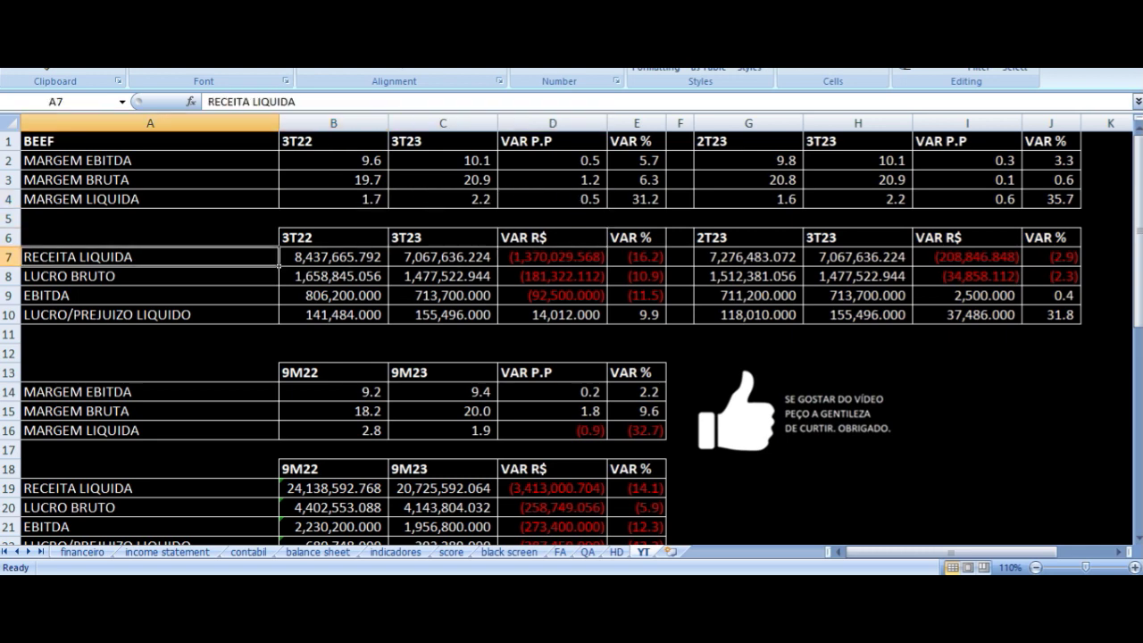
pyautogui.click(333, 257)
pyautogui.click(442, 256)
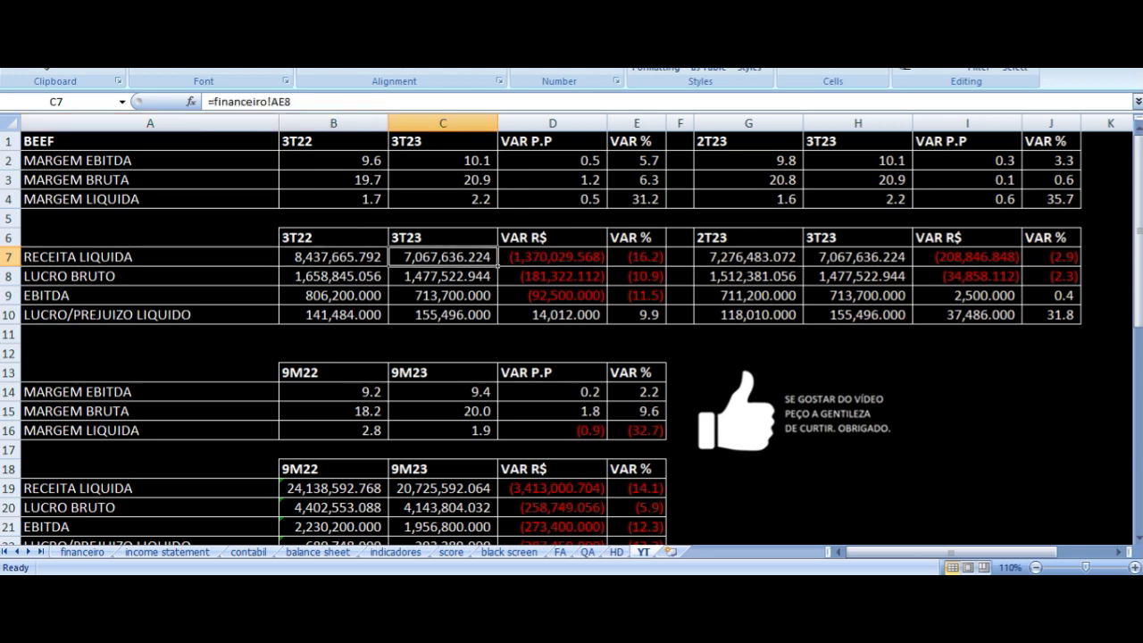
pyautogui.press('Right')
pyautogui.press('Right')
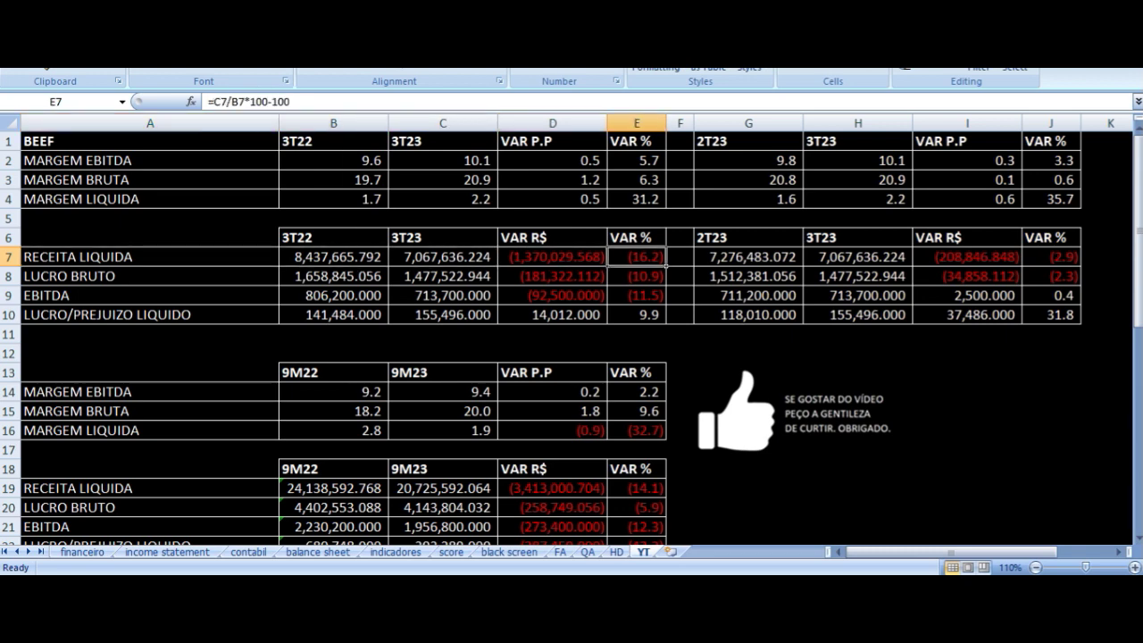
# Review LUCRO BRUTO cell by cell for 3T22 and 3T23, through to its VAR % value.
pyautogui.press('Down')
pyautogui.press('Left')
pyautogui.press('Left')
pyautogui.press('Left')
pyautogui.press('Left')
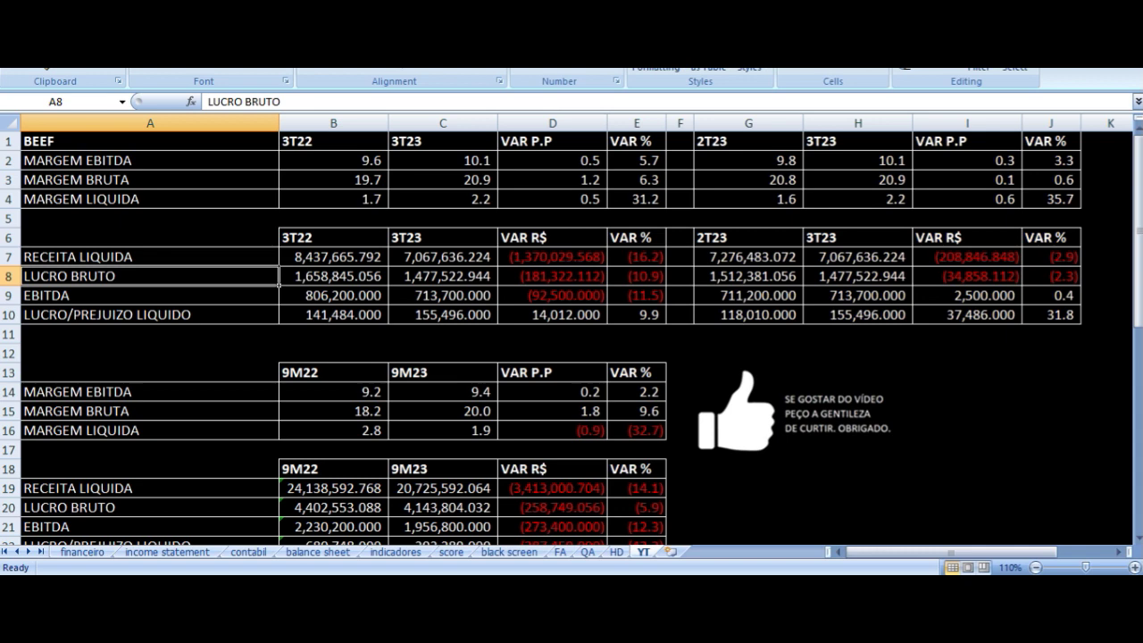
pyautogui.press('Right')
pyautogui.press('Right')
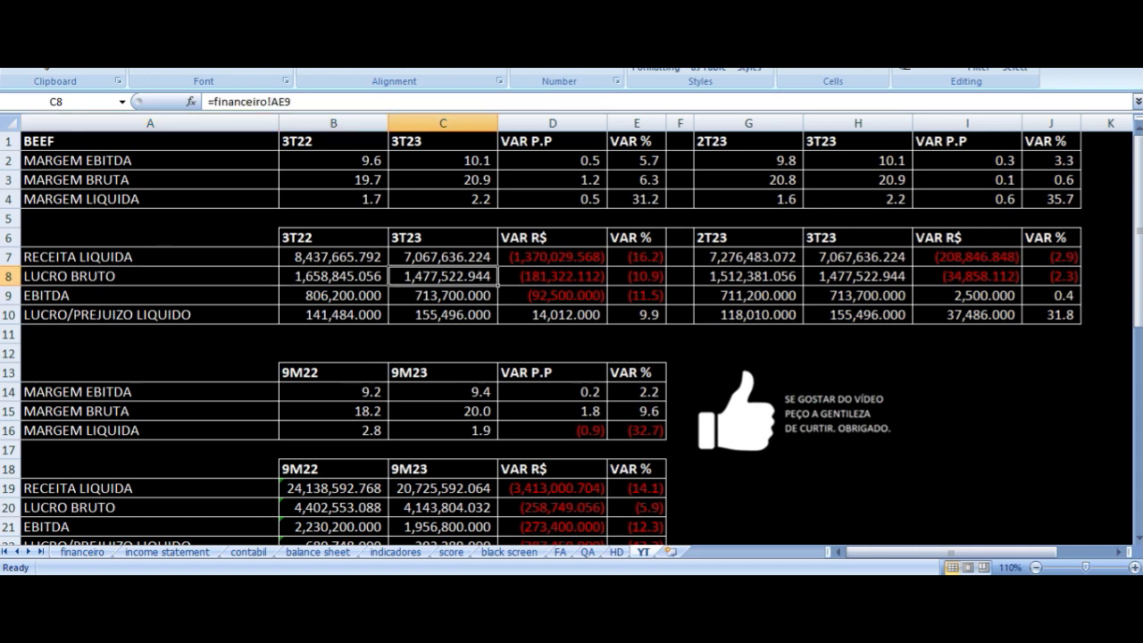
pyautogui.press('Right')
pyautogui.press('Right')
# Review the EBITDA row cell by cell for 3T22 and 3T23, through to its VAR % value.
pyautogui.press('Down')
pyautogui.press('Left')
pyautogui.press('Left')
pyautogui.press('Left')
pyautogui.press('Left')
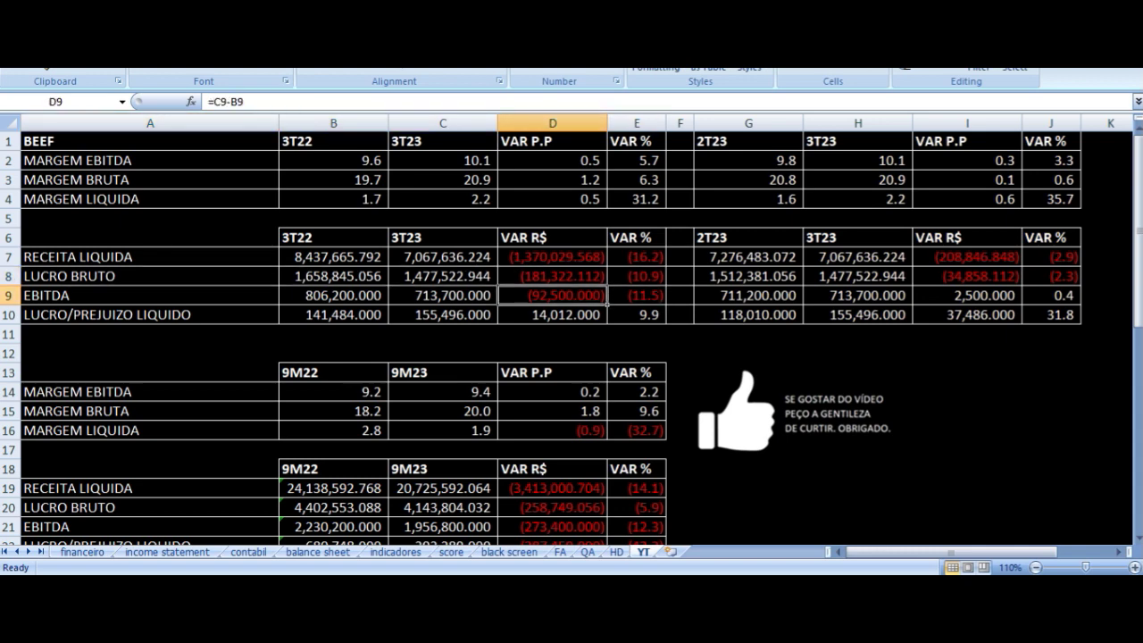
pyautogui.press('Right')
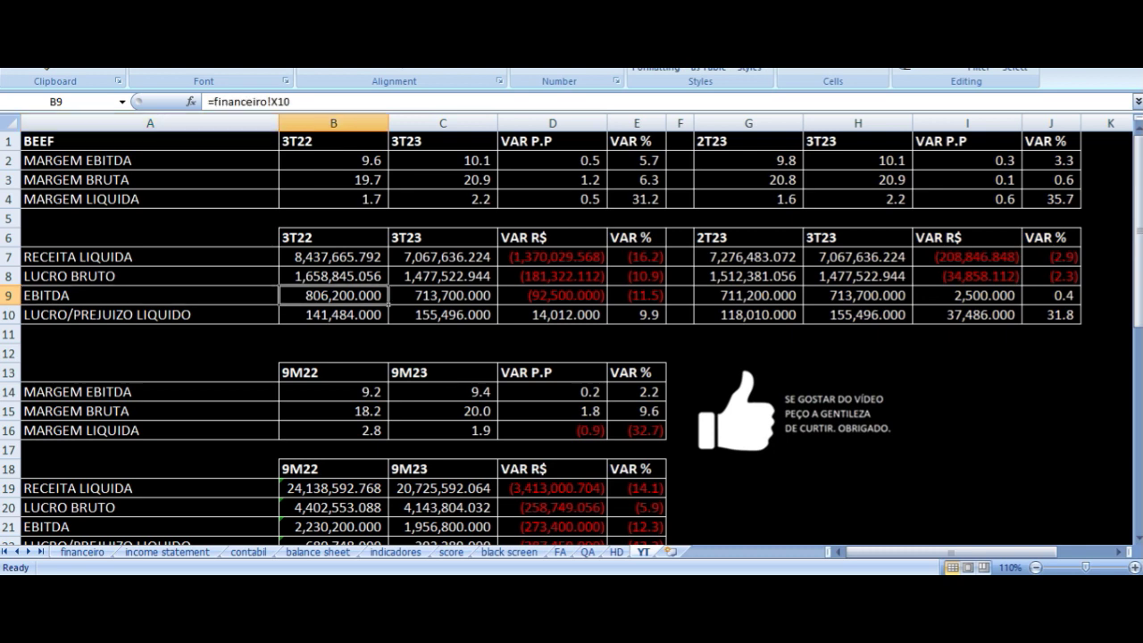
pyautogui.press('Right')
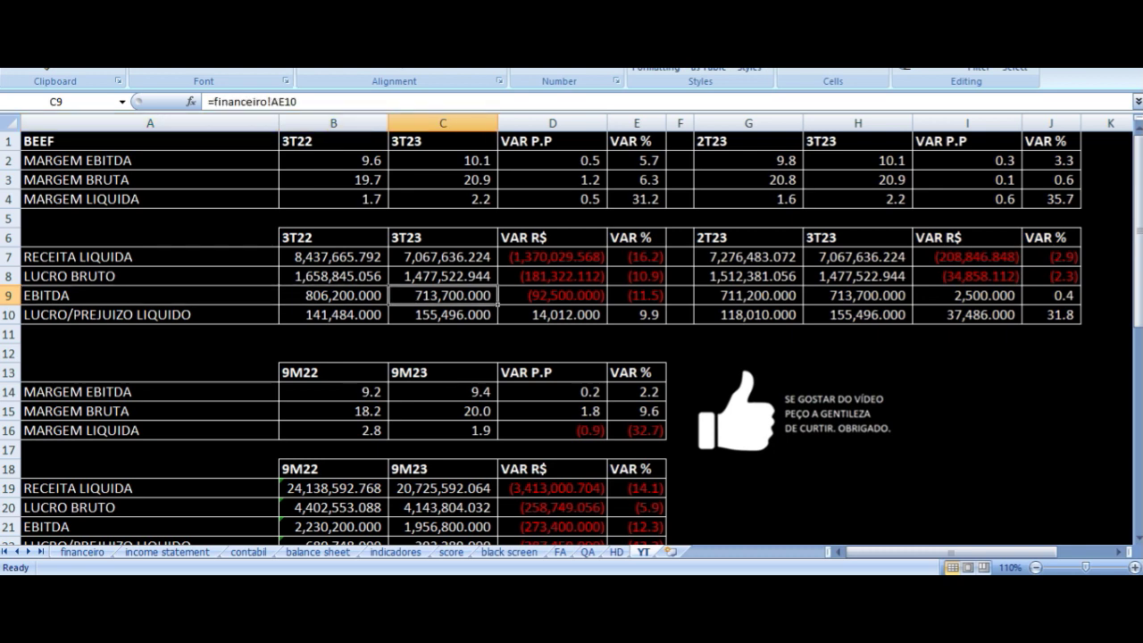
pyautogui.press('Right')
pyautogui.press('Right')
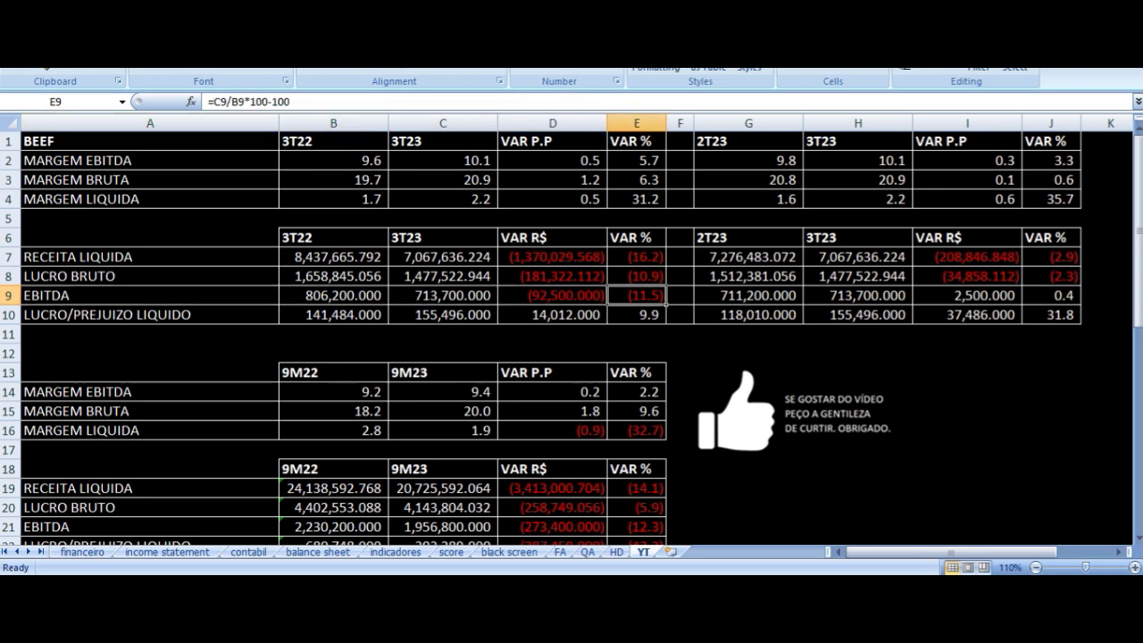
# Review LUCRO/PREJUIZO LIQUIDO cell by cell for 3T22 and 3T23, through to its VAR % value.
pyautogui.press('Down')
pyautogui.press('Left')
pyautogui.press('Left')
pyautogui.press('Left')
pyautogui.press('Left')
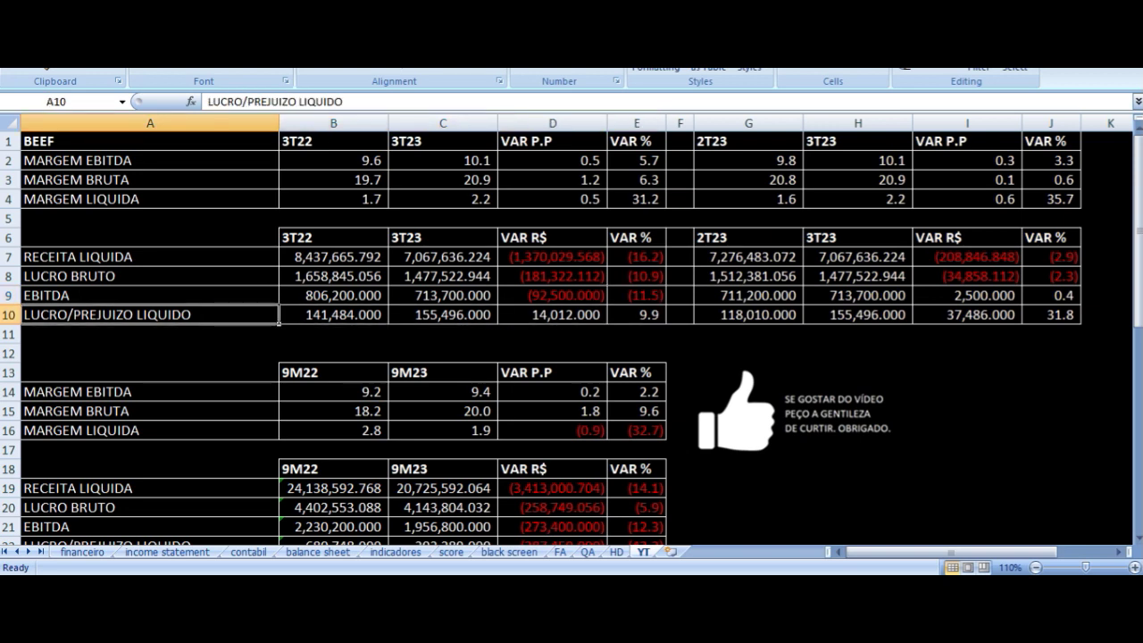
pyautogui.press('Right')
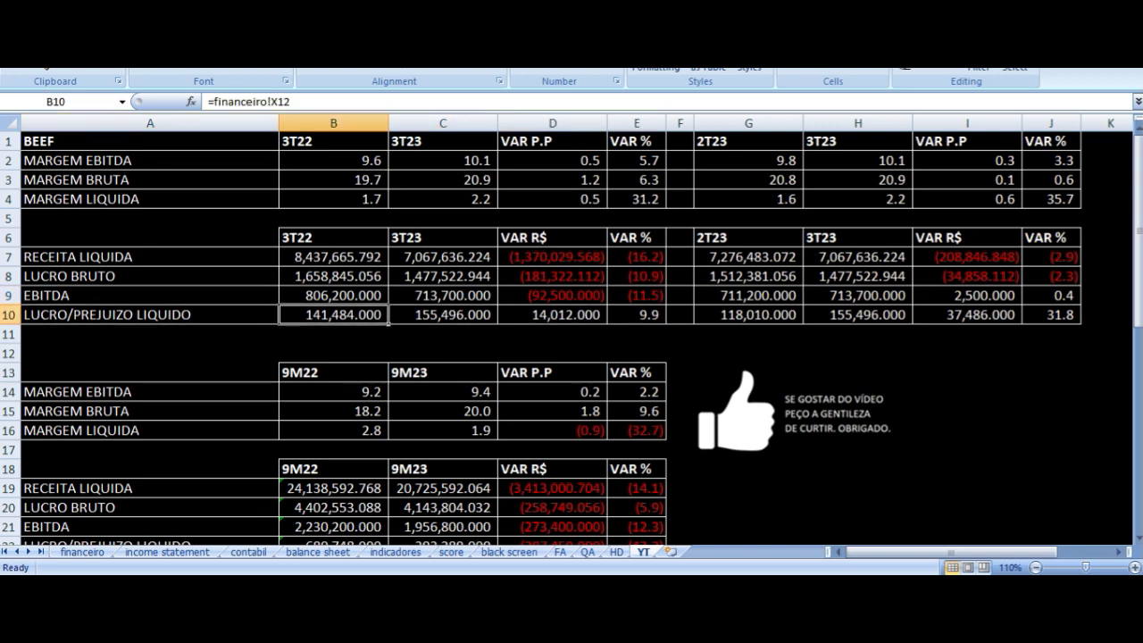
pyautogui.press('Right')
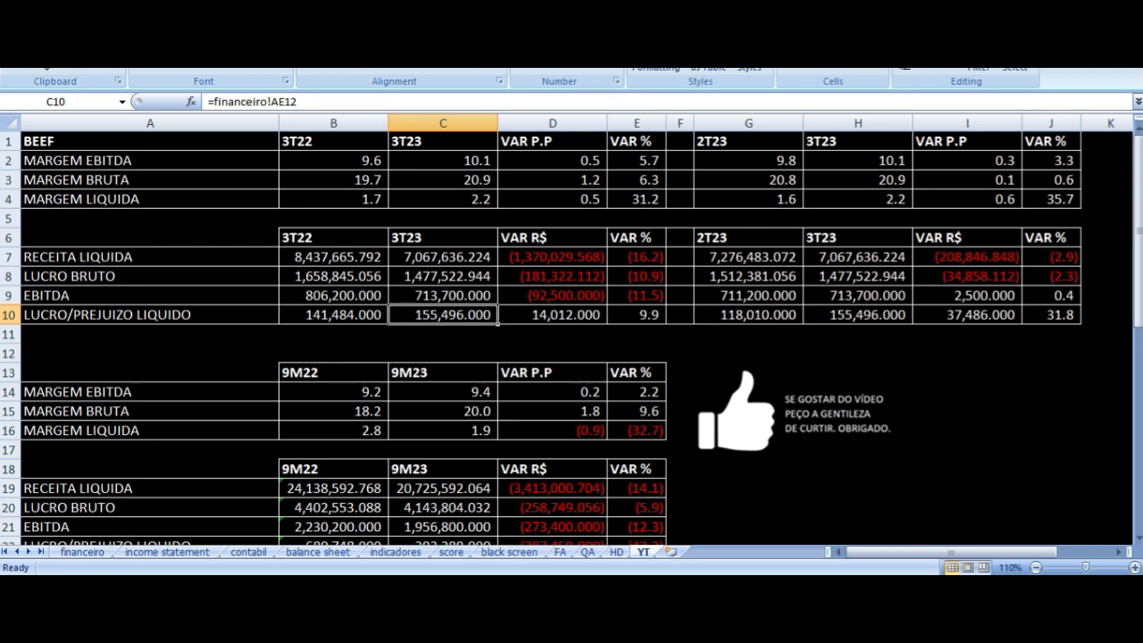
pyautogui.press('Right')
pyautogui.press('Right')
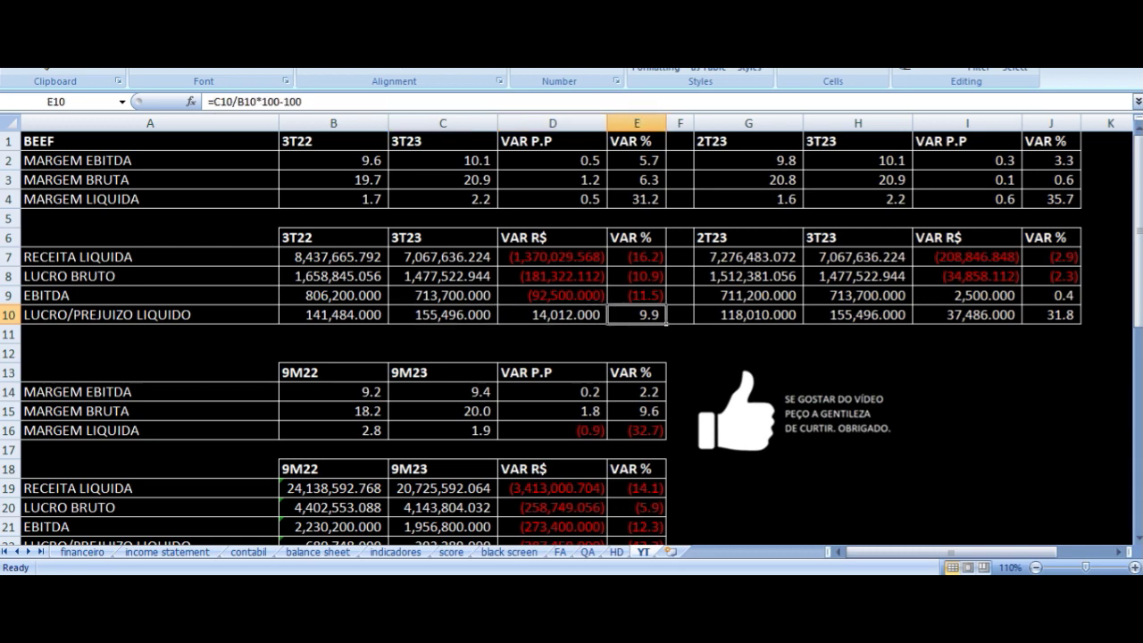
# Go back to the RECEITA LIQUIDA row and recheck from its VAR % to the 3T22 figure.
pyautogui.press('Up')
pyautogui.press('Up')
pyautogui.press('Up')
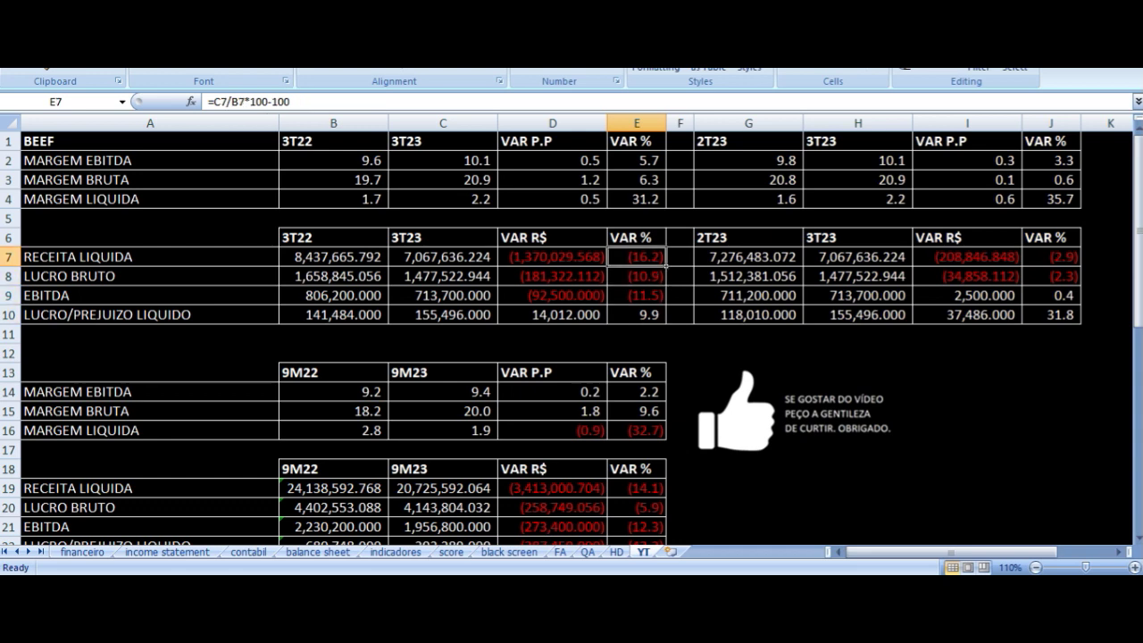
pyautogui.press('Left')
pyautogui.press('Left')
pyautogui.press('Left')
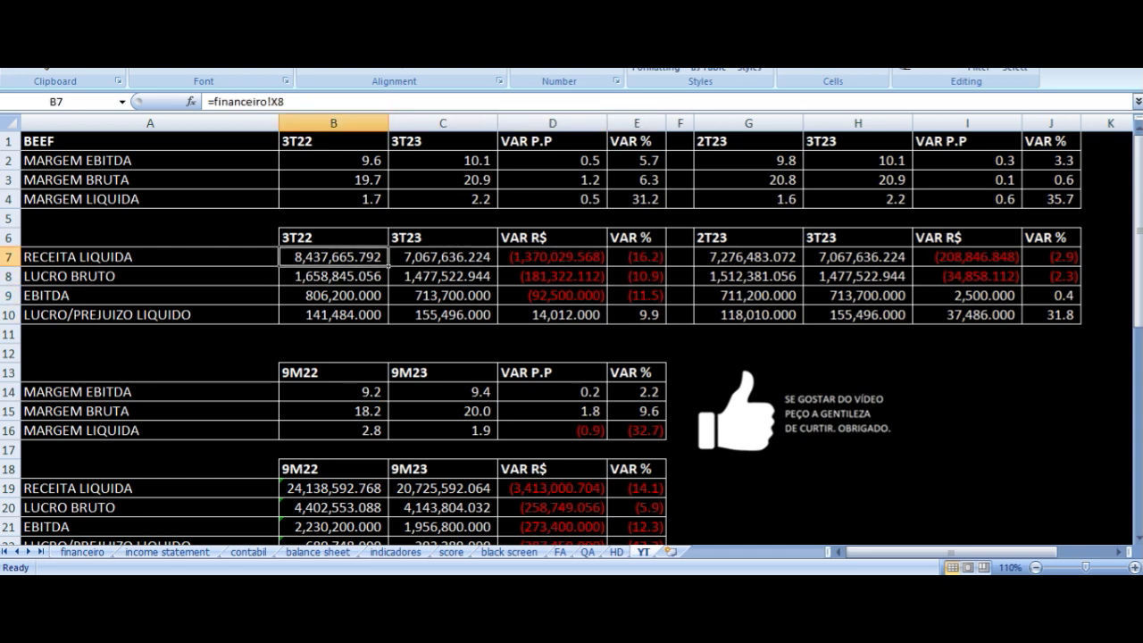
# Recheck the EBITDA and LUCRO/PREJUIZO LIQUIDO results for 3T22 vs 3T23, returning to the RECEITA LIQUIDA variation in R$.
pyautogui.press('Down')
pyautogui.press('Down')
pyautogui.press('Right')
pyautogui.press('Right')
pyautogui.press('Right')
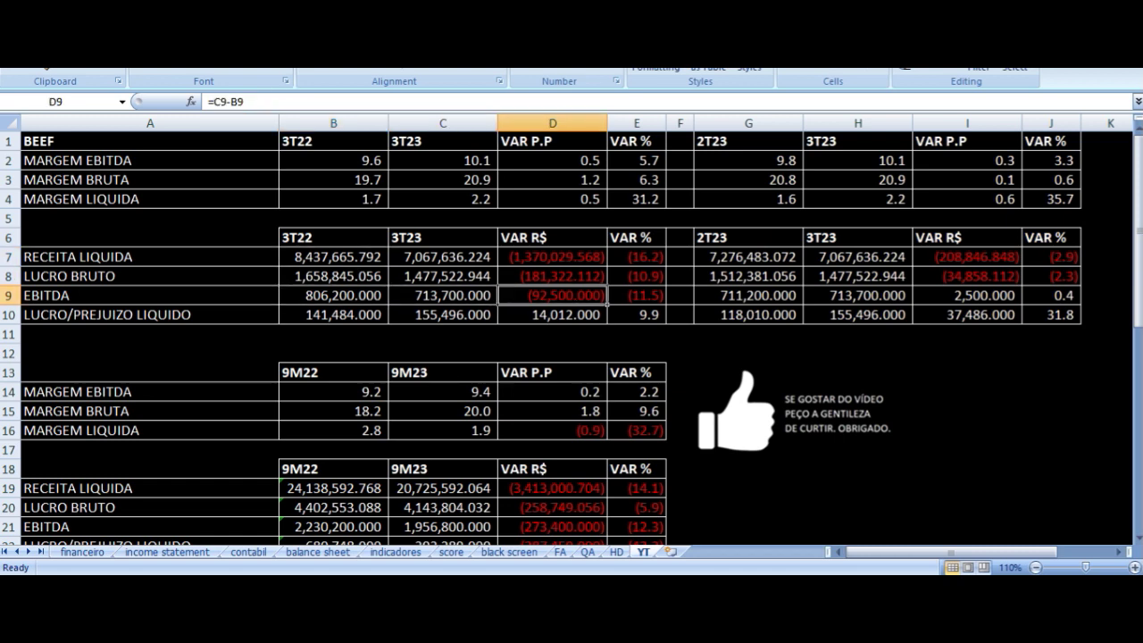
pyautogui.press('Down')
pyautogui.press('Left')
pyautogui.press('Left')
pyautogui.press('Left')
pyautogui.press('Right')
pyautogui.press('Right')
pyautogui.press('Up')
pyautogui.press('Up')
pyautogui.press('Up')
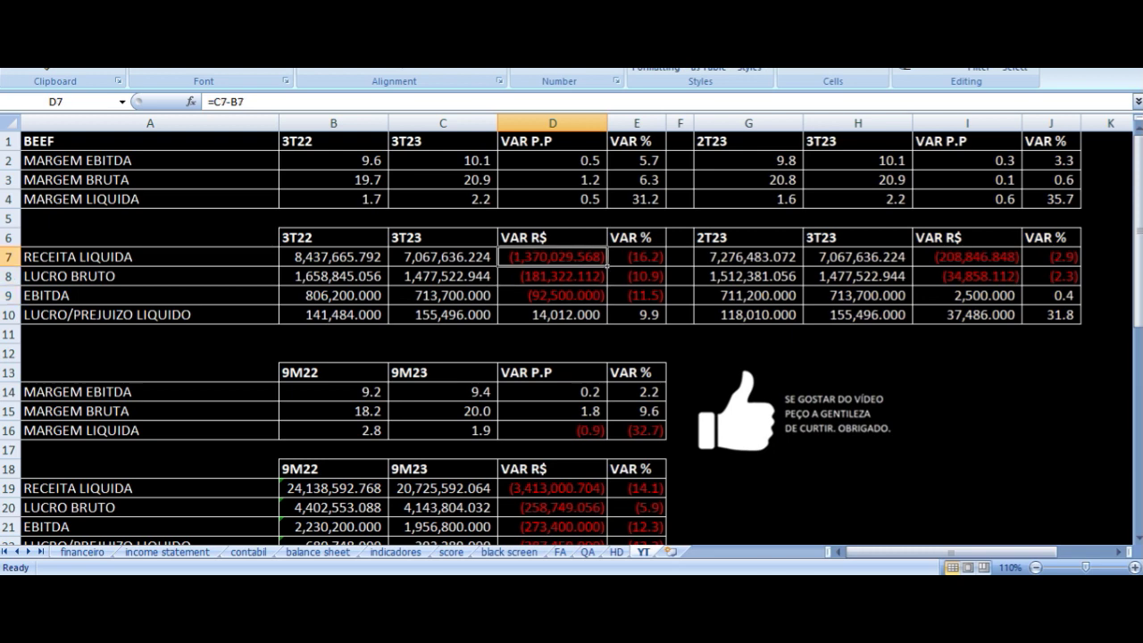
# Read across the RECEITA LIQUIDA row again from its label through the 3T22 and 3T23 figures.
pyautogui.press('Left')
pyautogui.press('Left')
pyautogui.press('Left')
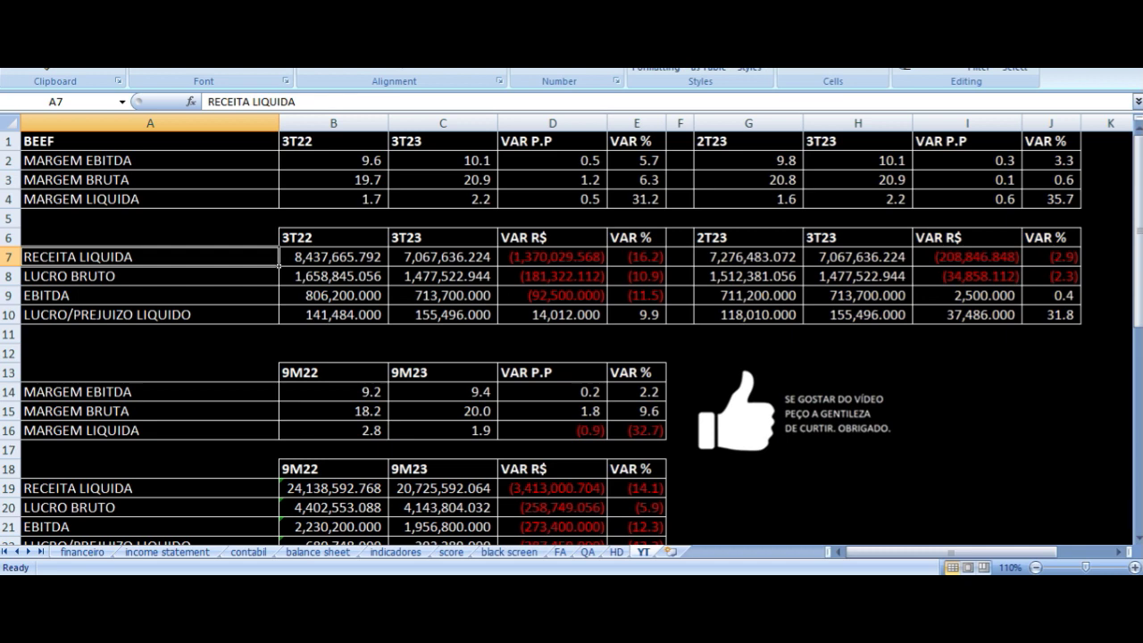
pyautogui.press('Right')
pyautogui.press('Right')
pyautogui.press('Right')
pyautogui.press('Right')
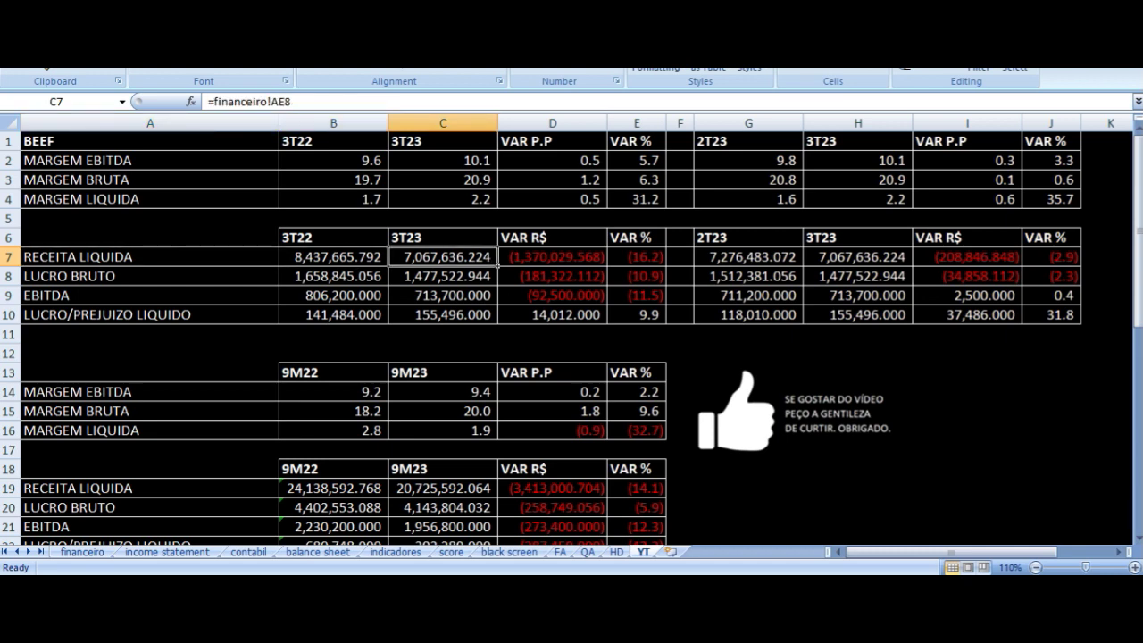
# Move to the quarter-over-quarter table and check its 2T23 and 3T23 column headings.
pyautogui.press('Right')
pyautogui.press('Right')
pyautogui.press('Up')
pyautogui.press('Up')
pyautogui.press('Up')
pyautogui.press('Up')
pyautogui.press('Up')
pyautogui.press('Up')
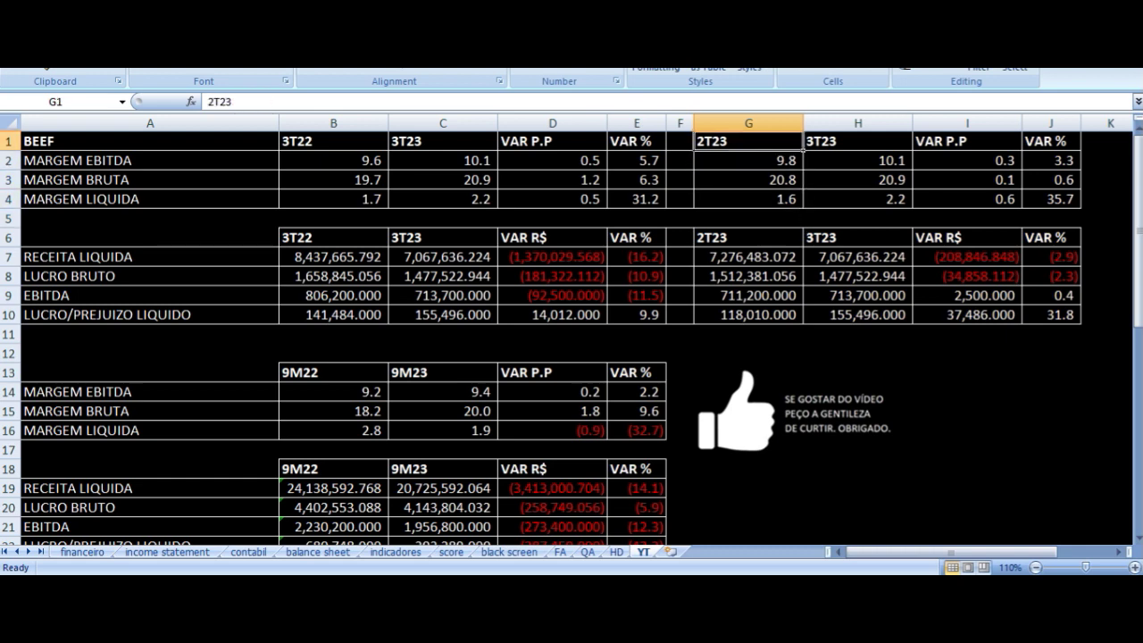
pyautogui.press('Right')
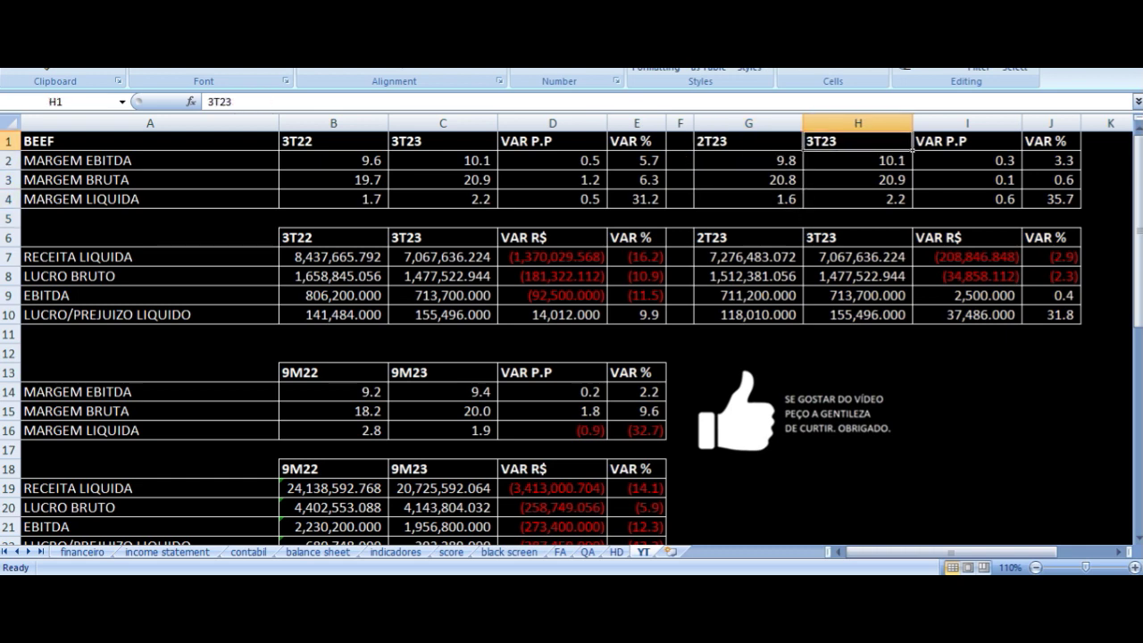
# Examine MARGEM EBITDA for 2T23 and 3T23, ending on its percentage-point variation.
pyautogui.press('Down')
pyautogui.press('Left')
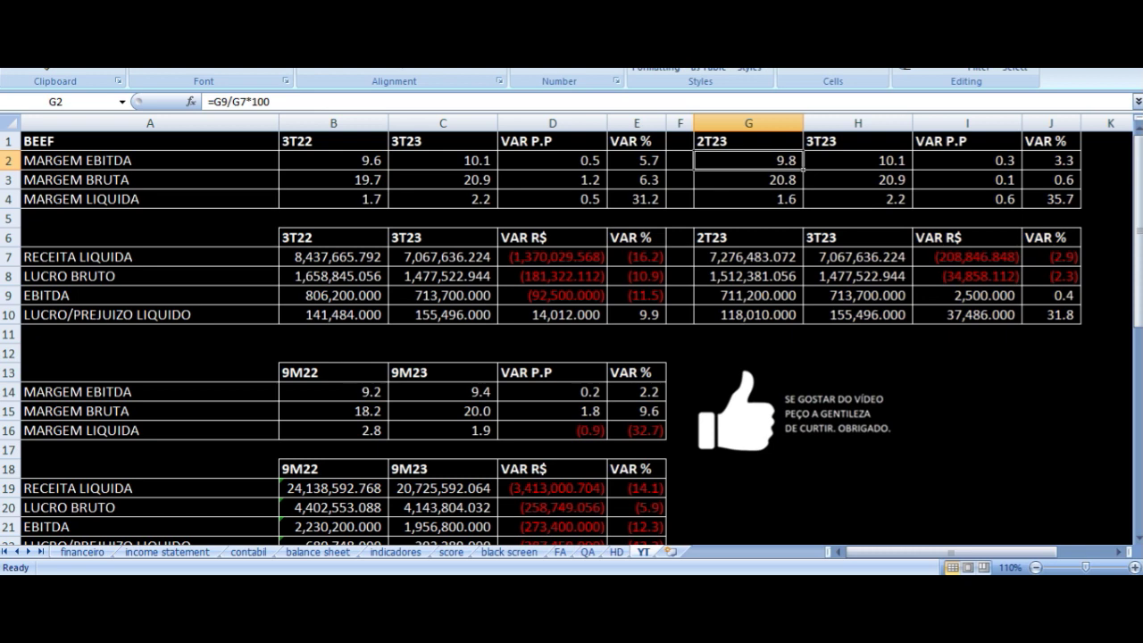
pyautogui.press('Right')
pyautogui.press('Right')
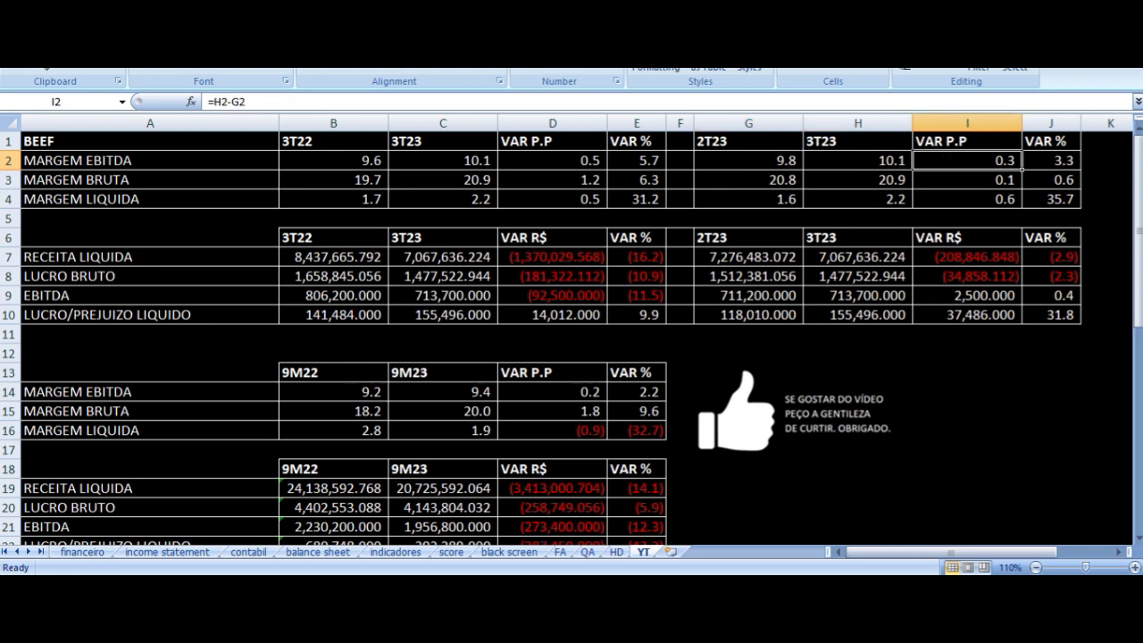
# Examine MARGEM BRUTA and MARGEM LIQUIDA for 2T23 and 3T23, including their percentage-point variations.
pyautogui.click(748, 180)
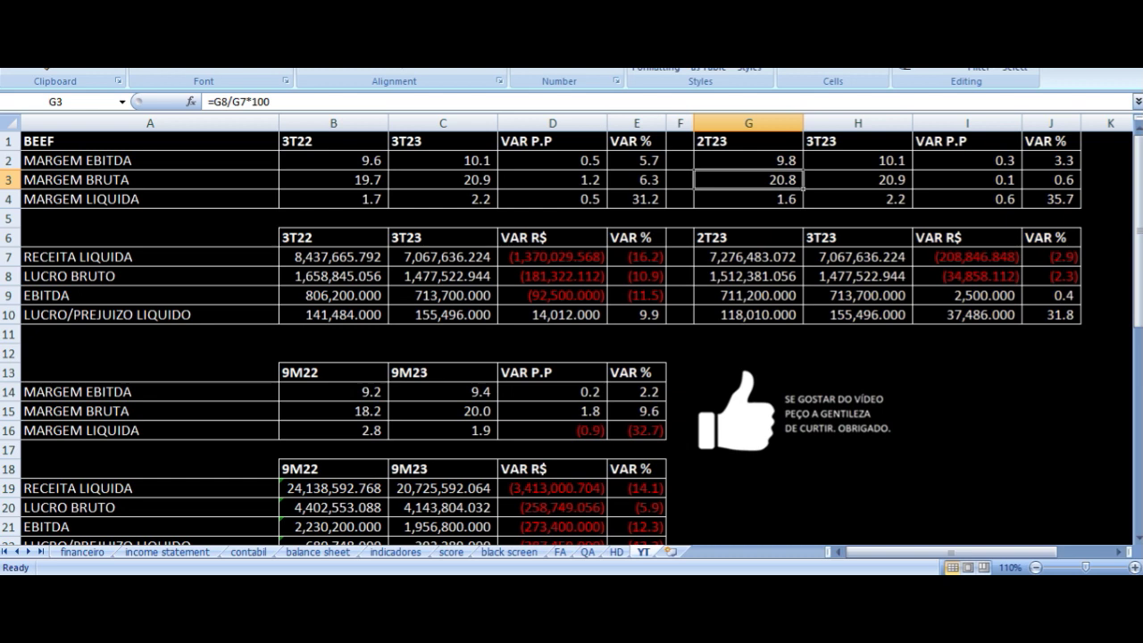
pyautogui.click(857, 179)
pyautogui.click(966, 179)
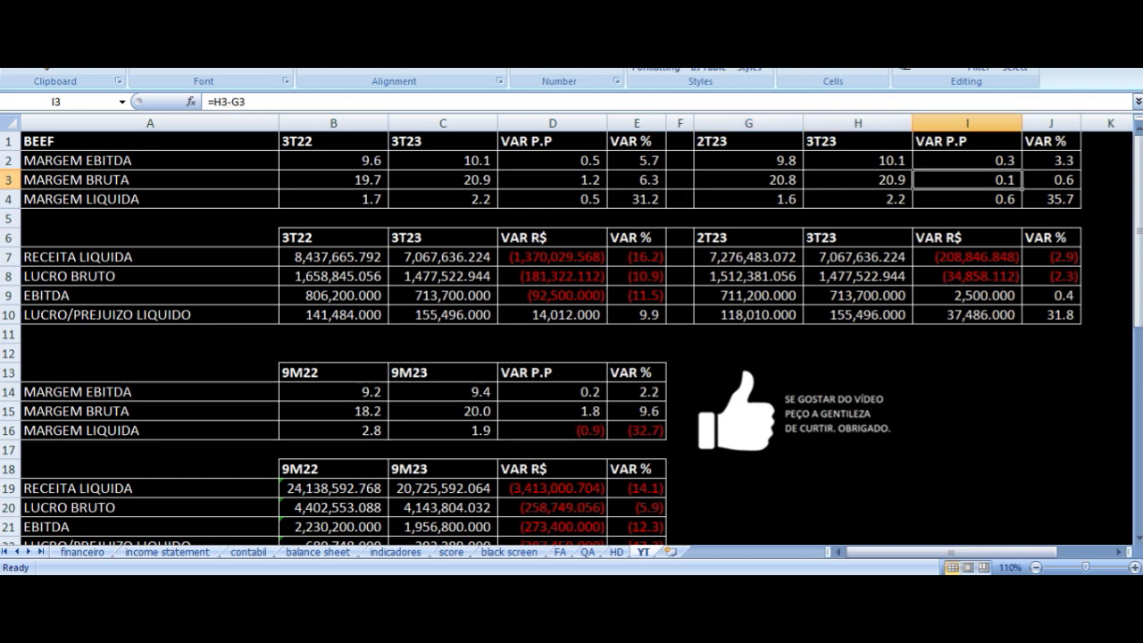
pyautogui.click(857, 199)
pyautogui.click(748, 199)
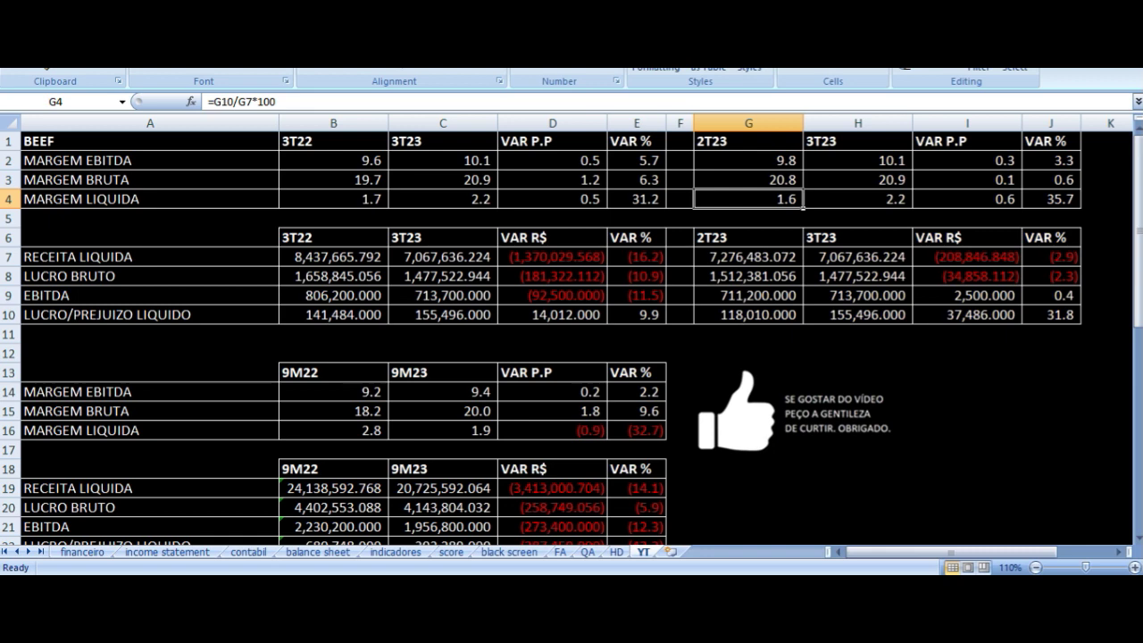
pyautogui.click(857, 199)
pyautogui.click(967, 199)
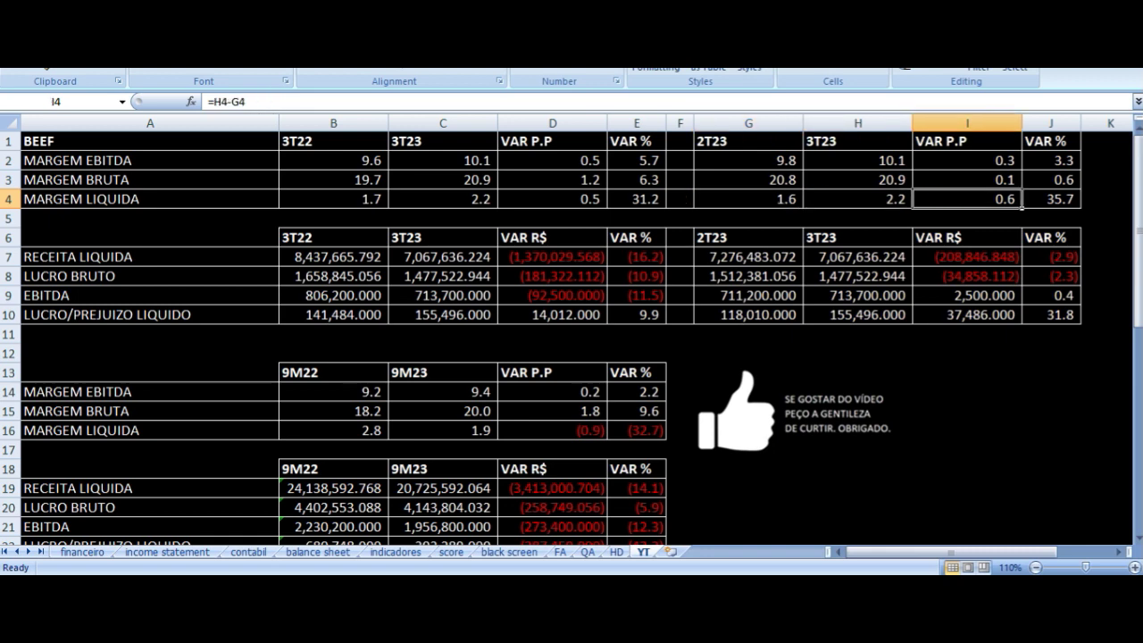
# Compare RECEITA LIQUIDA between 2T23 and 3T23, reading through its R$ and percentage variations.
pyautogui.press('Down')
pyautogui.press('Down')
pyautogui.press('Down')
pyautogui.press('Left')
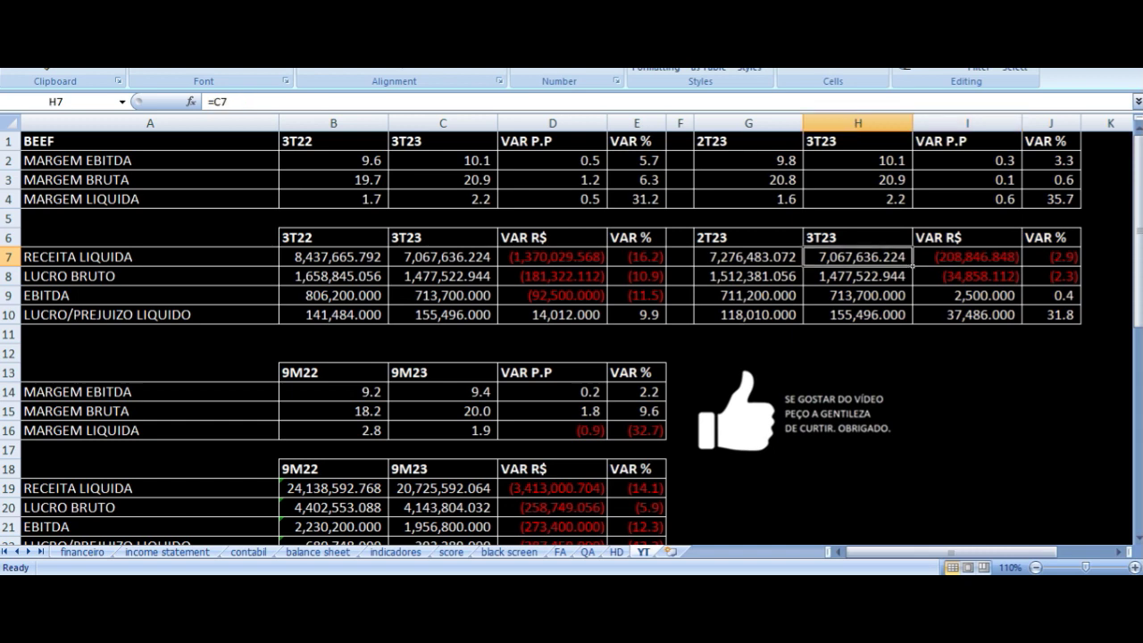
pyautogui.press('Down')
pyautogui.press('Up')
pyautogui.press('Left')
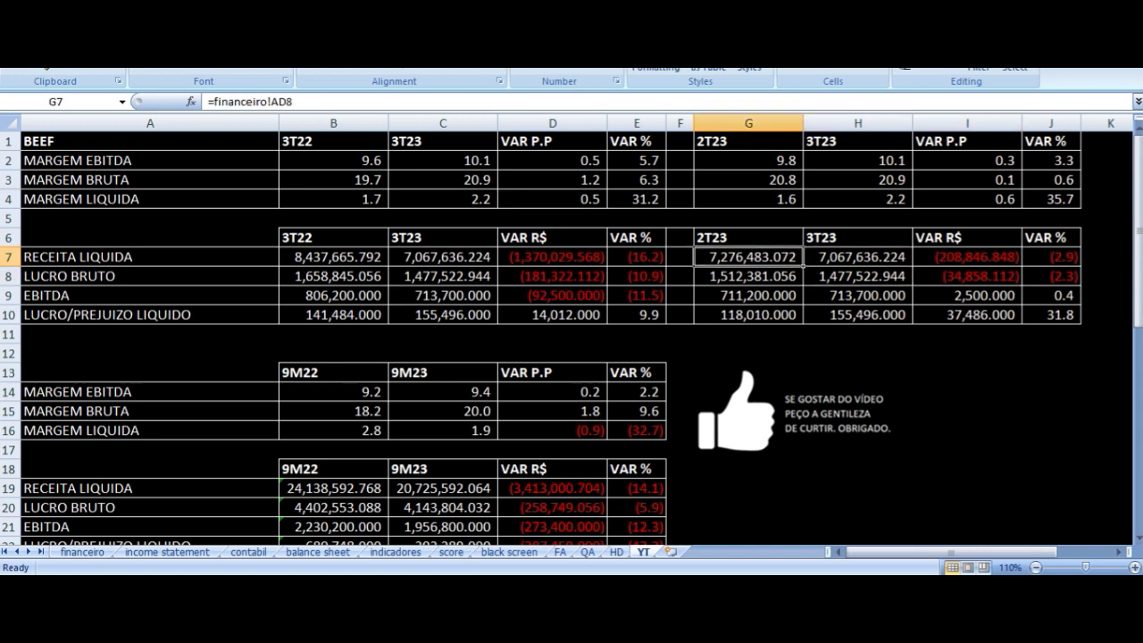
pyautogui.press('Right')
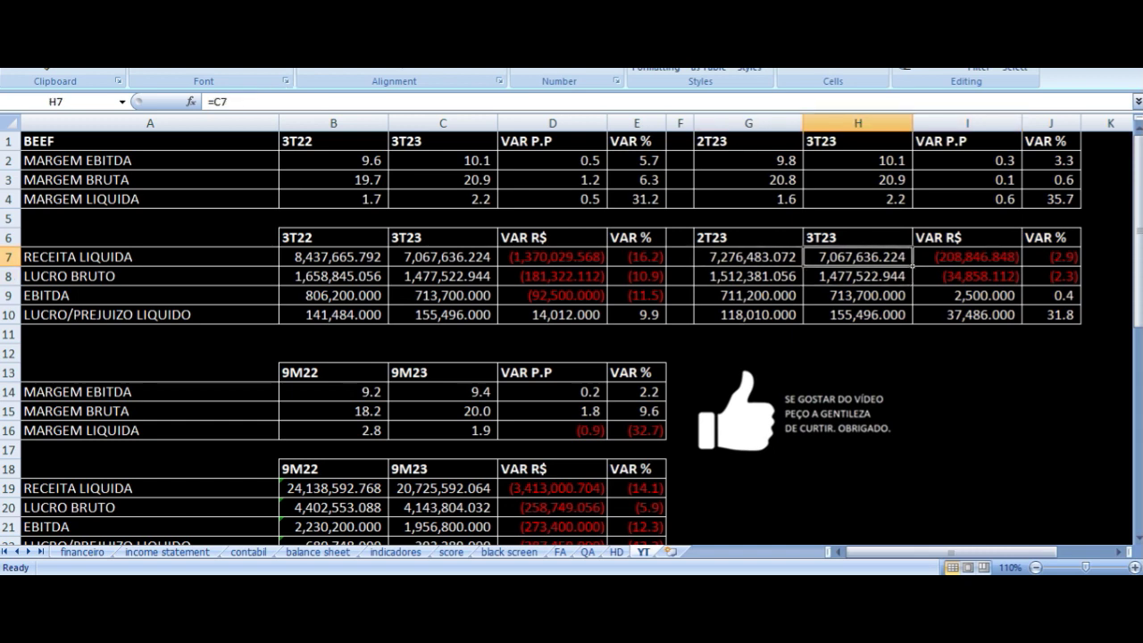
pyautogui.press('Right')
pyautogui.press('Right')
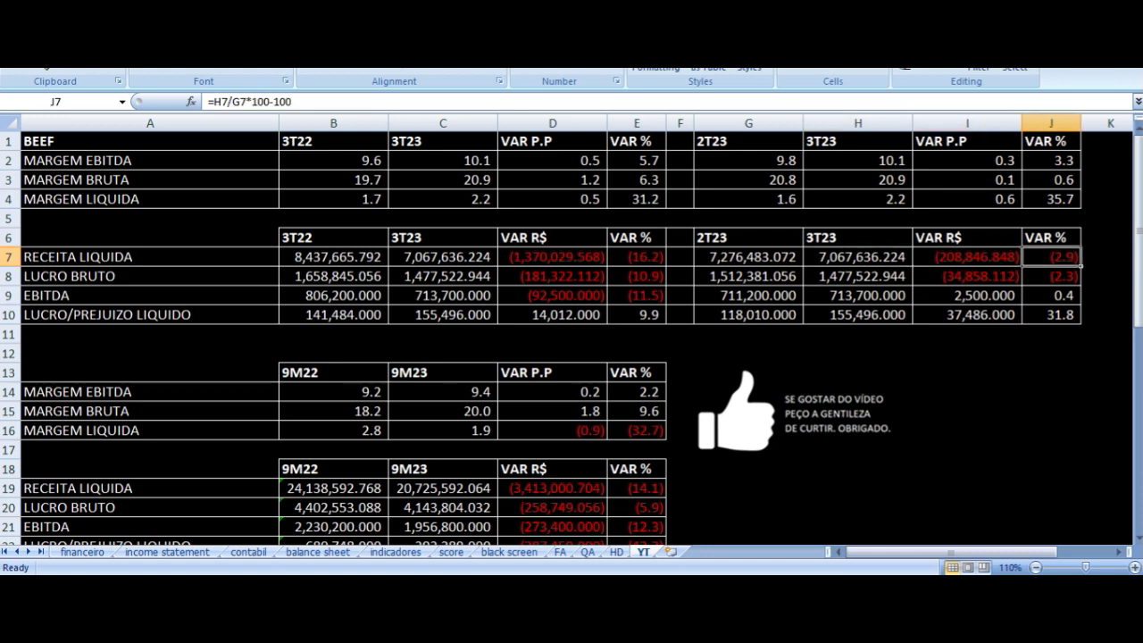
# Compare LUCRO BRUTO between 2T23 and 3T23, reading across to its percentage variation.
pyautogui.press('Down')
pyautogui.press('Left')
pyautogui.press('Left')
pyautogui.press('Left')
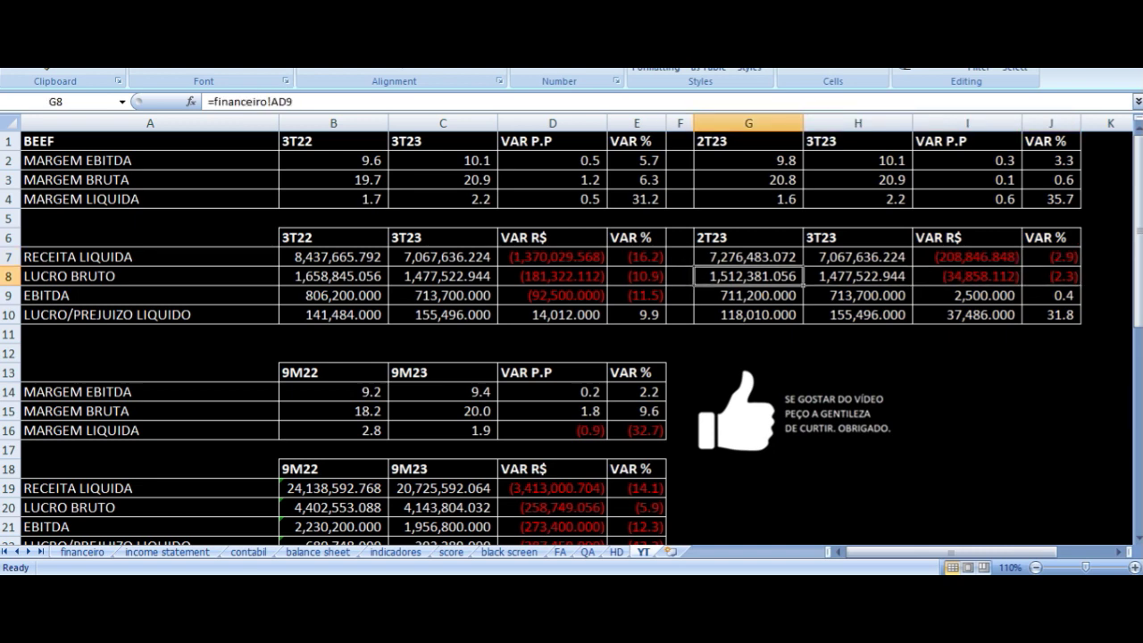
pyautogui.press('Right')
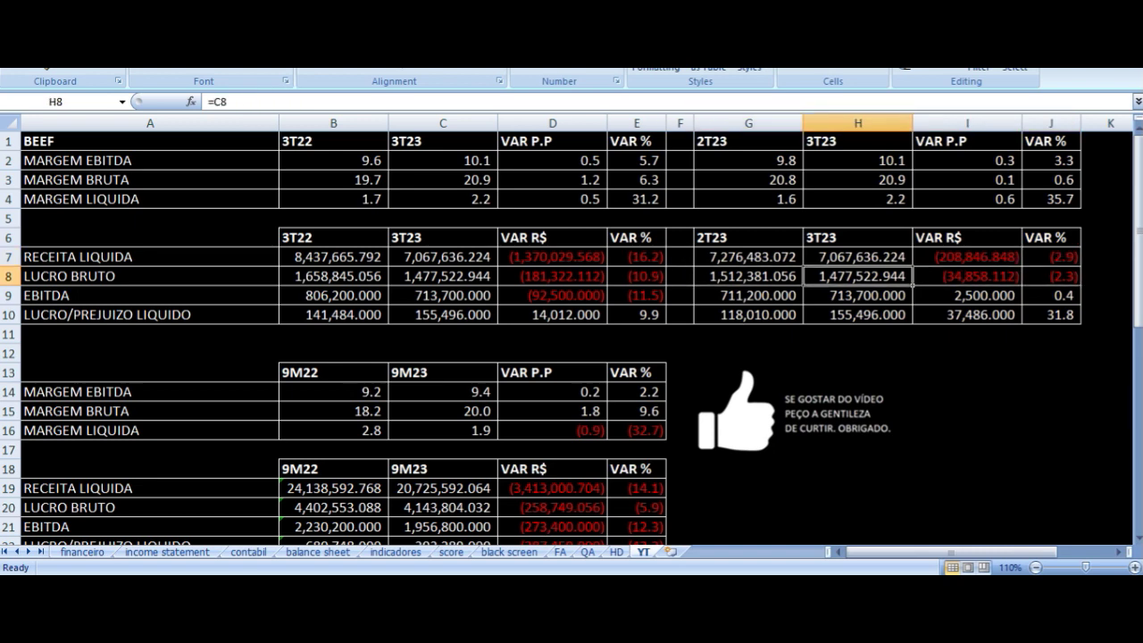
pyautogui.press('Right')
pyautogui.press('Right')
# Examine EBITDA for 2T23 and 3T23, ending on its variation in R$.
pyautogui.press('Down')
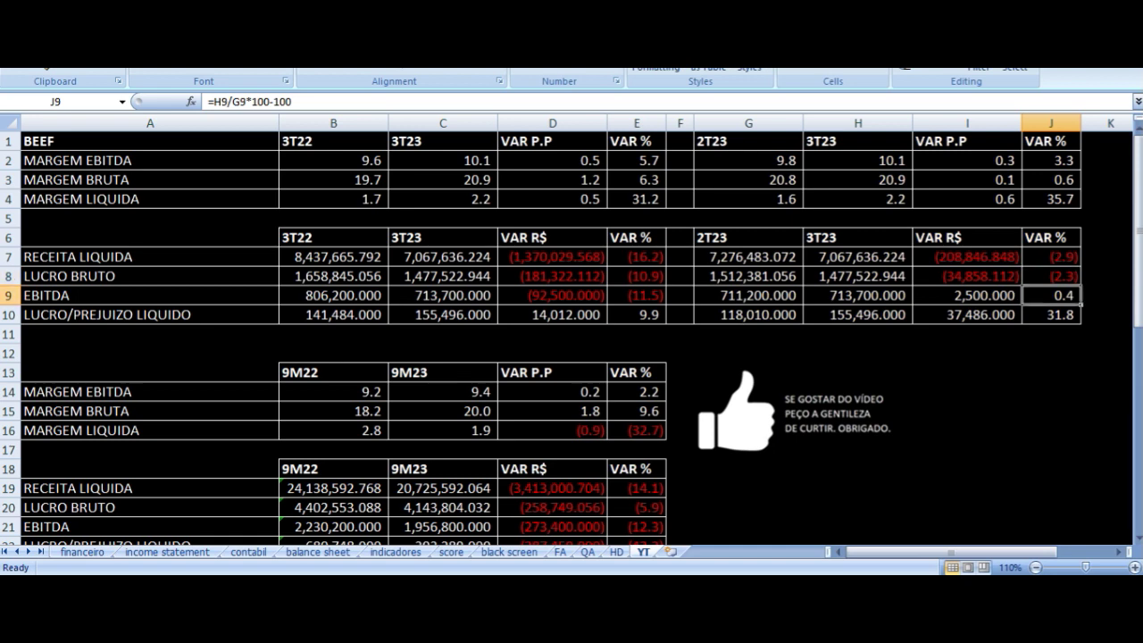
pyautogui.press('Left')
pyautogui.press('Left')
pyautogui.press('Left')
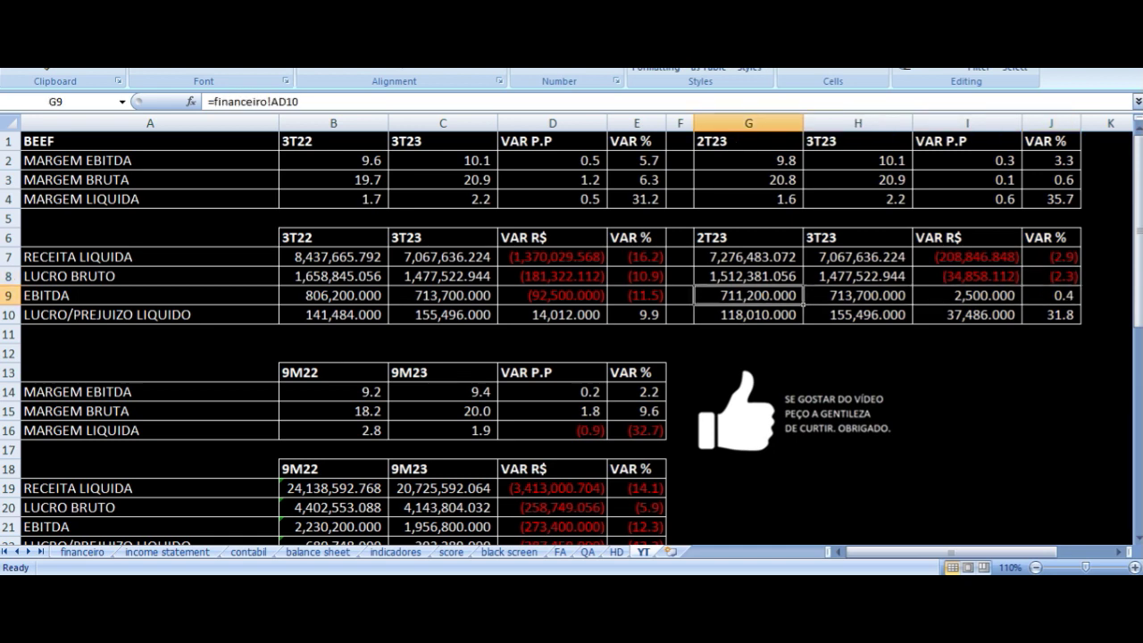
pyautogui.press('Right')
pyautogui.press('Right')
pyautogui.press('Right')
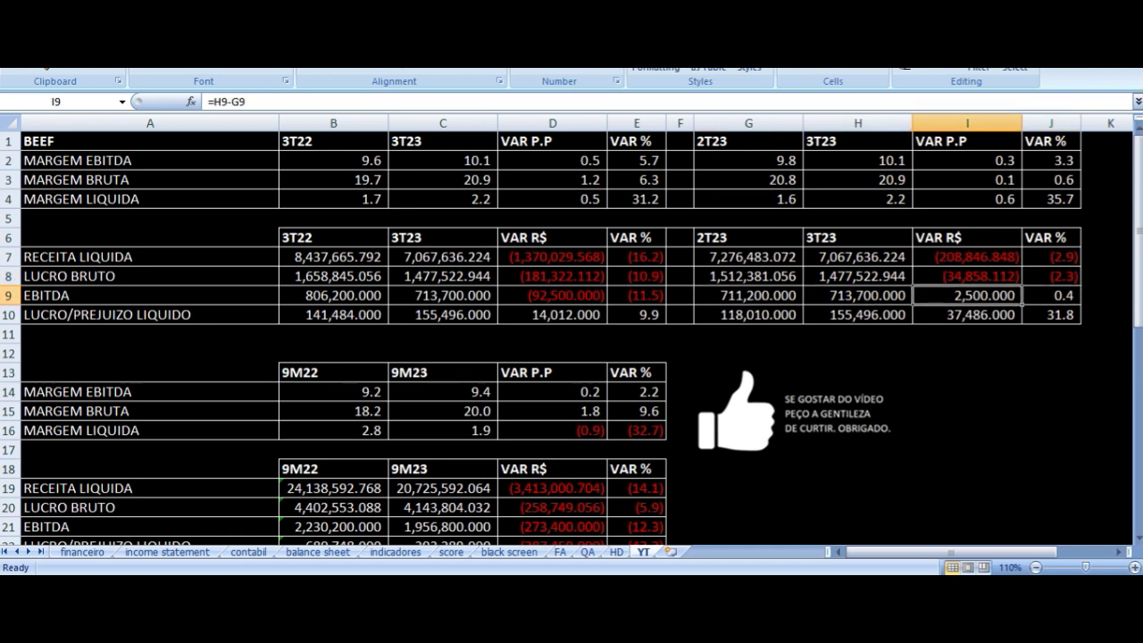
# Read LUCRO/PREJUIZO LIQUIDO for 2T23 and 3T23 through to its percentage variation.
pyautogui.press('Down')
pyautogui.press('Left')
pyautogui.press('Left')
pyautogui.press('Left')
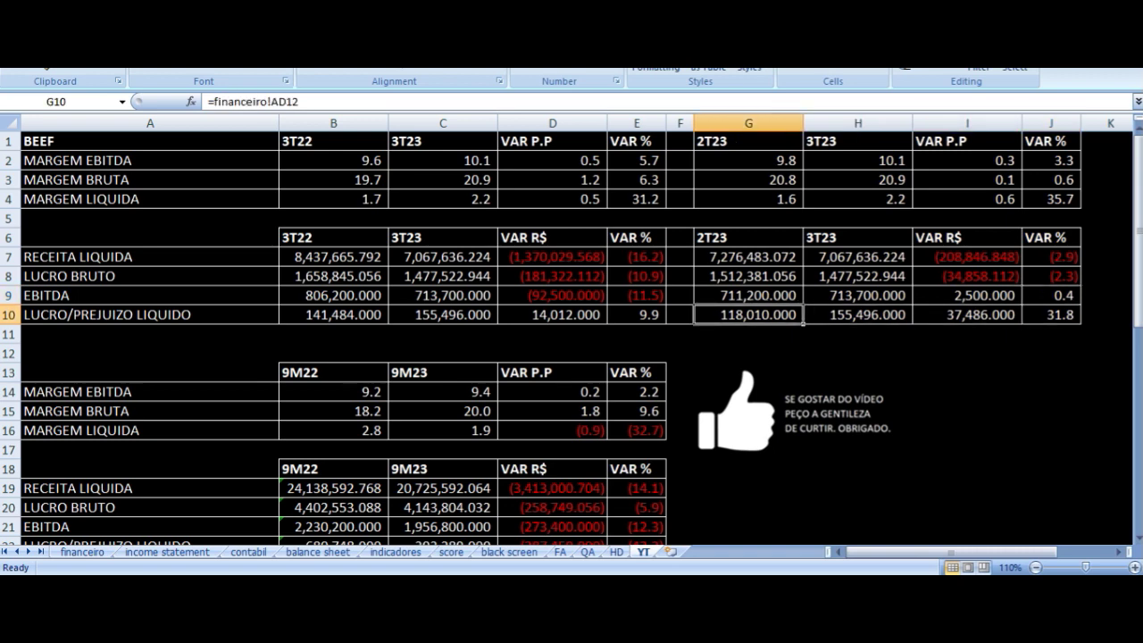
pyautogui.press('Right')
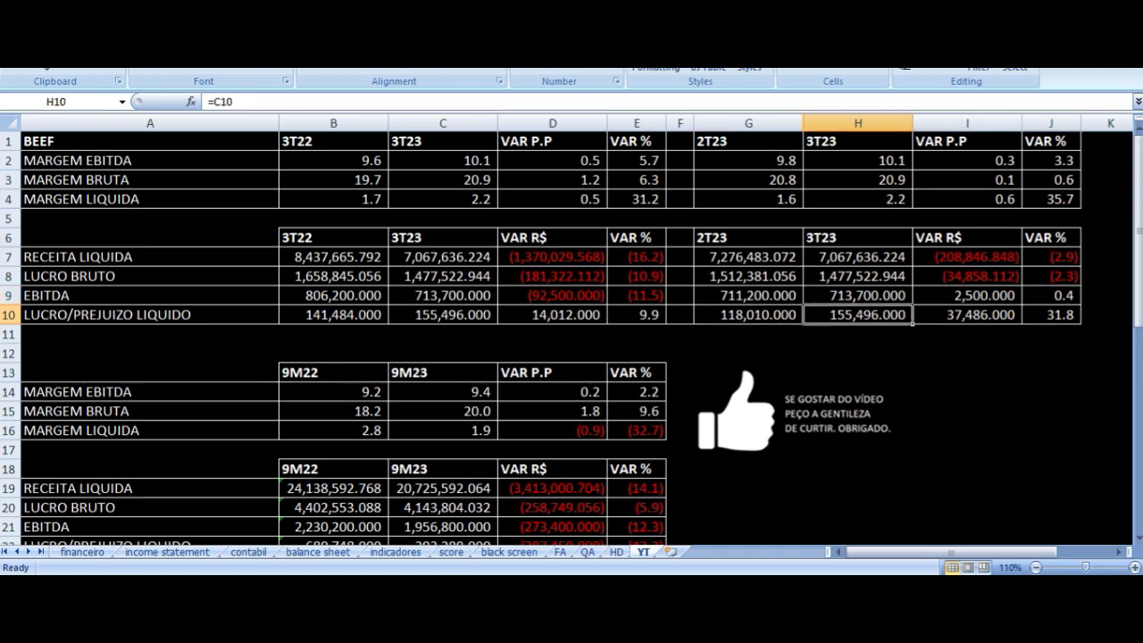
pyautogui.press('Right')
pyautogui.press('Right')
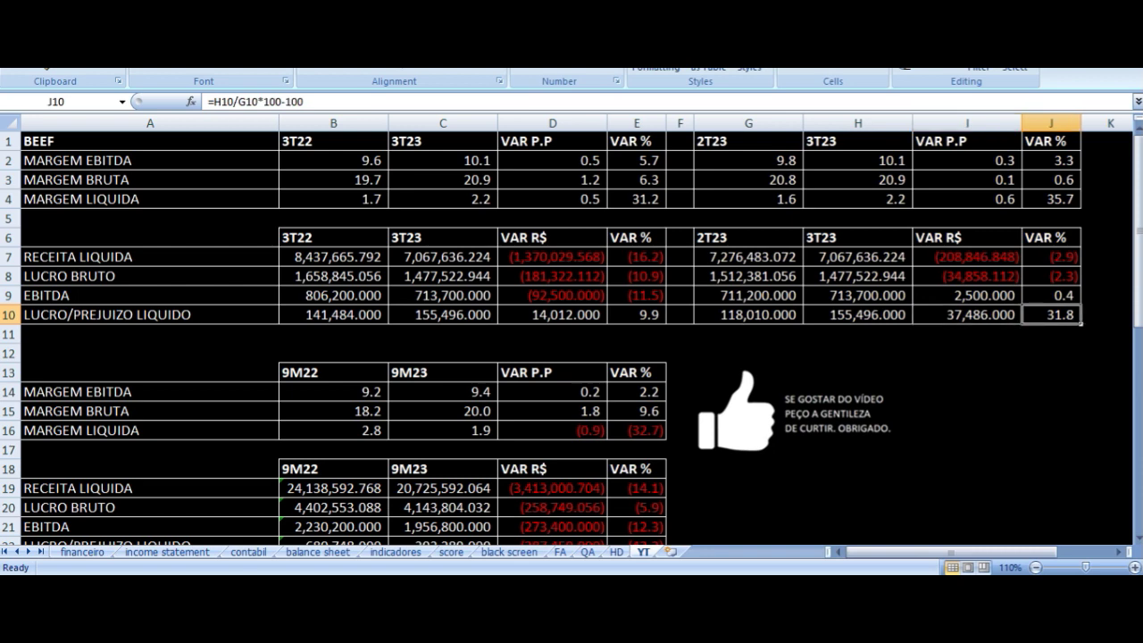
# Look back along the LUCRO/PREJUIZO LIQUIDO row at the 3T22 vs 3T23 comparison, returning to the 2T23 vs 3T23 table.
pyautogui.press('Left')
pyautogui.press('Left')
pyautogui.press('Left')
pyautogui.press('Left')
pyautogui.press('Left')
pyautogui.press('Left')
pyautogui.press('Left')
pyautogui.press('Left')
pyautogui.press('Left')
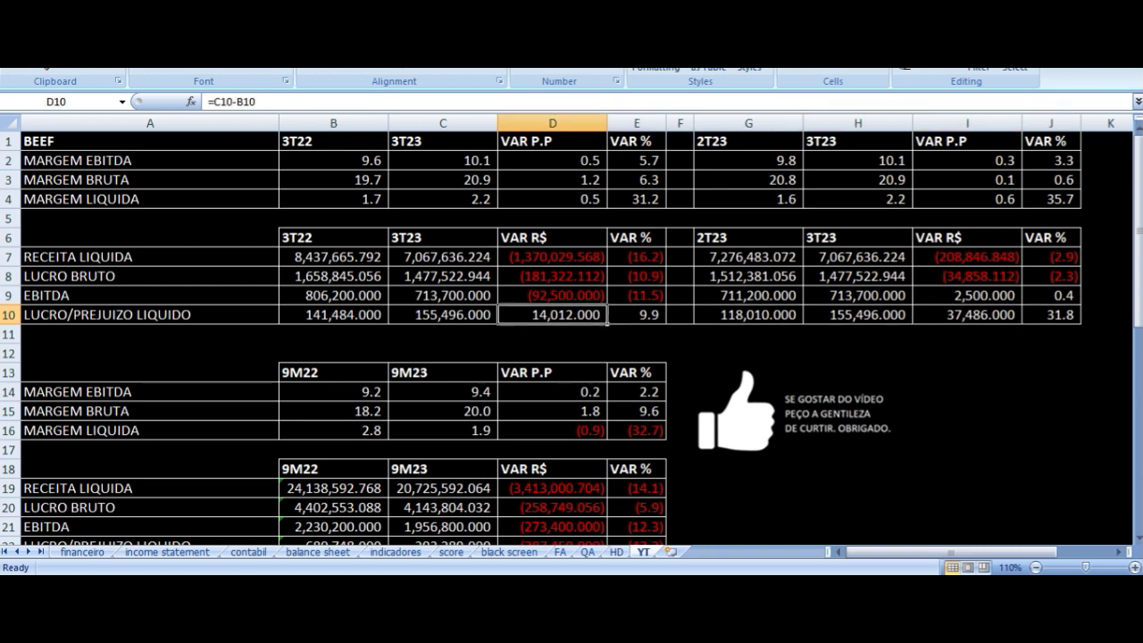
pyautogui.press('Right')
pyautogui.press('Right')
pyautogui.press('Right')
pyautogui.press('Right')
pyautogui.press('Right')
pyautogui.press('Right')
pyautogui.press('Right')
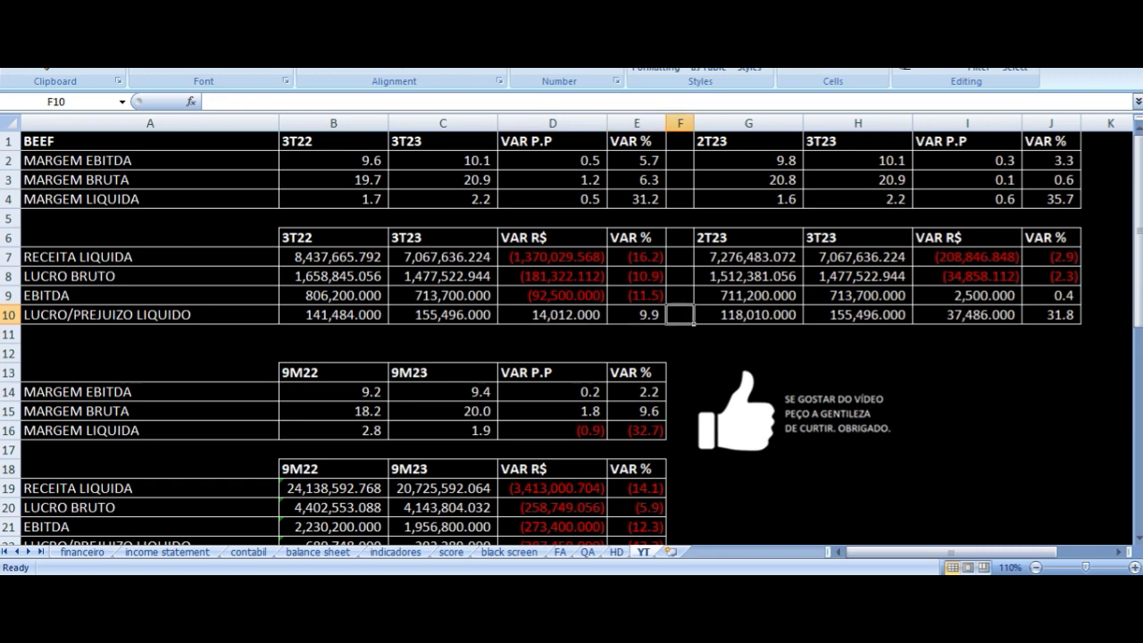
# Recheck RECEITA LIQUIDA for 2T23 and 3T23, and the EBITDA row through its percentage variation.
pyautogui.press('Up')
pyautogui.press('Up')
pyautogui.press('Up')
pyautogui.press('Up')
pyautogui.press('Down')
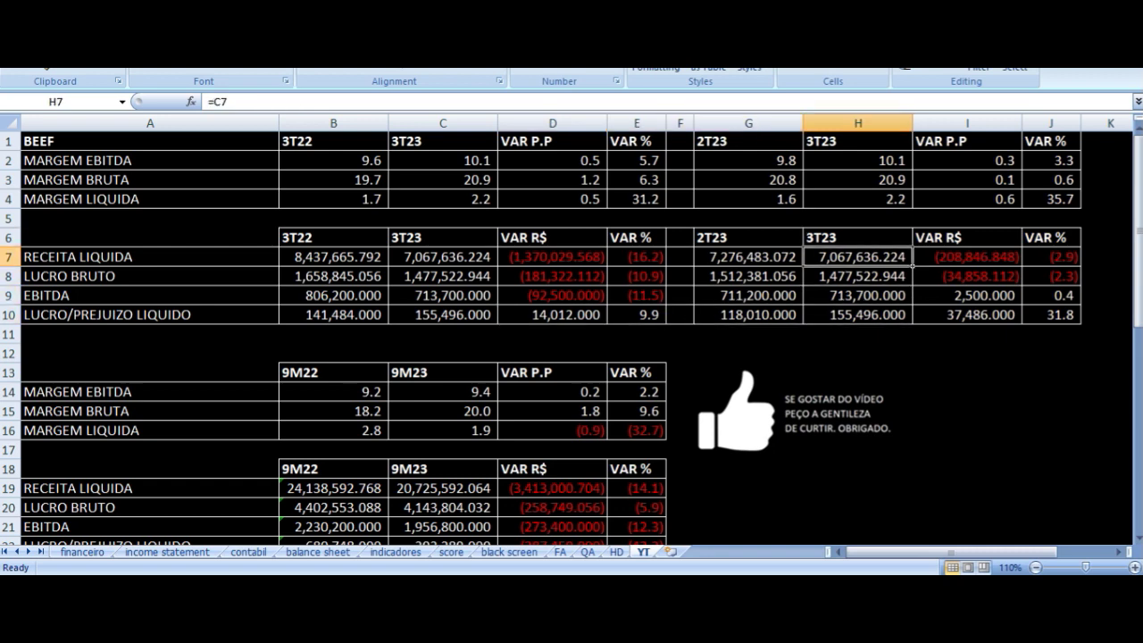
pyautogui.press('Left')
pyautogui.press('Down')
pyautogui.press('Down')
pyautogui.press('Right')
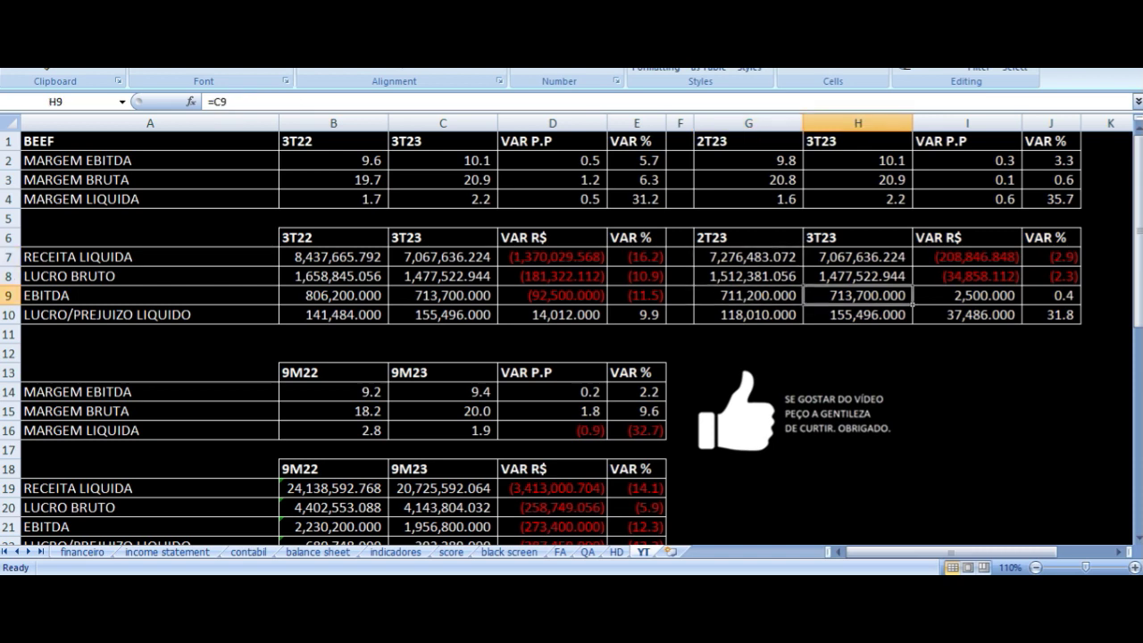
pyautogui.press('Right')
pyautogui.press('Right')
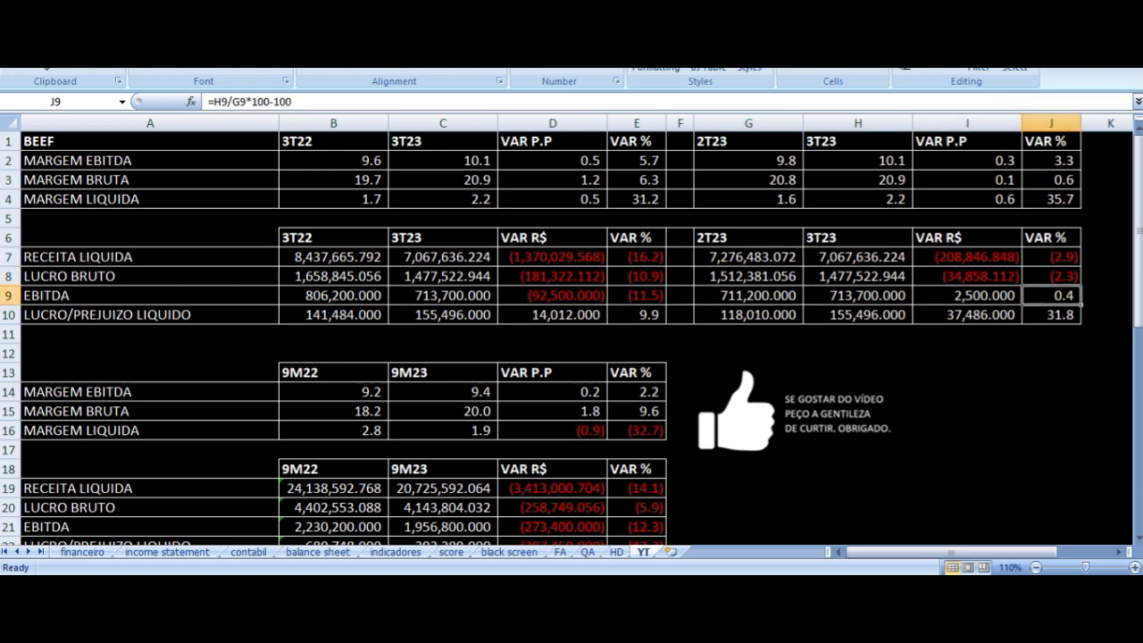
# Revisit LUCRO/PREJUIZO LIQUIDO for 2T23 and compare MARGEM LIQUIDA between 2T23 and 3T23.
pyautogui.press('Down')
pyautogui.press('Left')
pyautogui.press('Left')
pyautogui.press('Left')
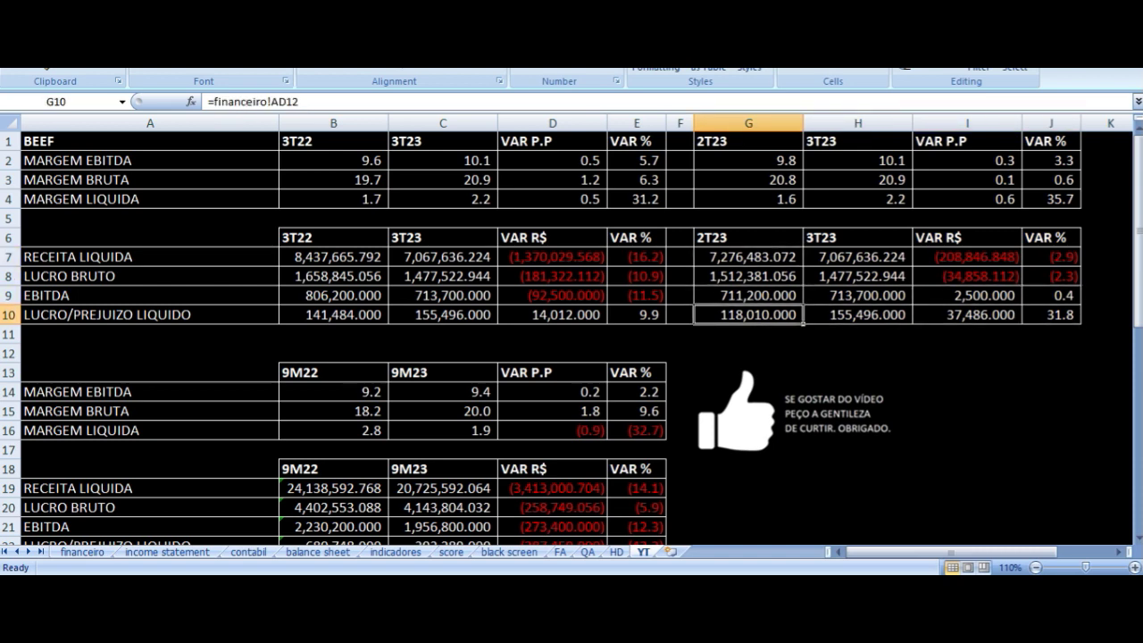
pyautogui.press('Up')
pyautogui.press('Up')
pyautogui.press('Up')
pyautogui.press('Up')
pyautogui.press('Up')
pyautogui.press('Right')
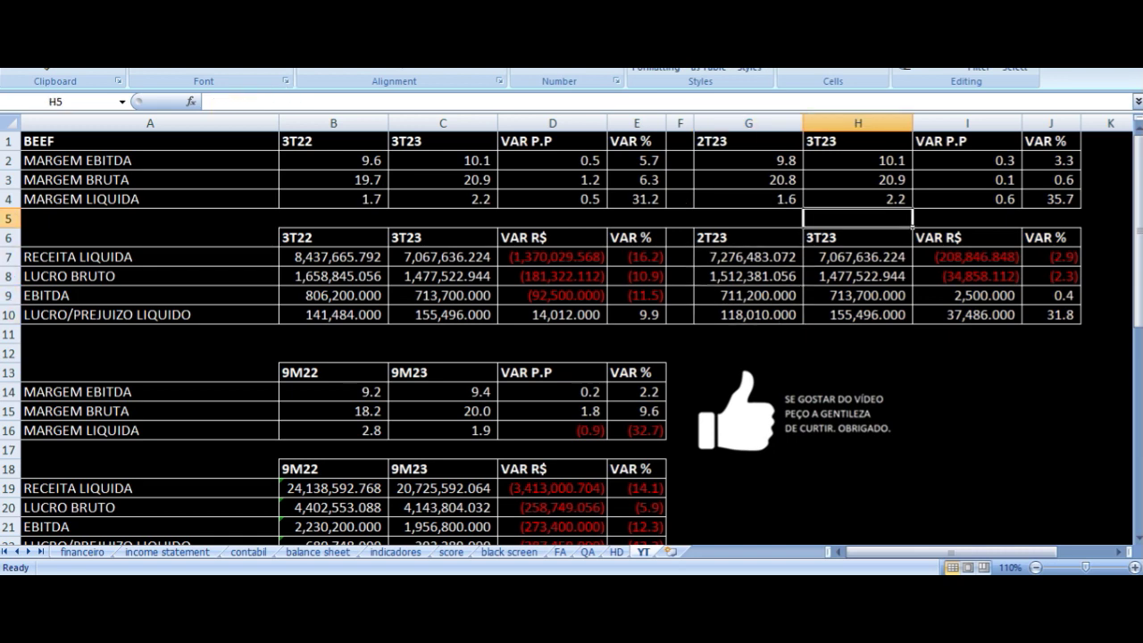
pyautogui.press('Up')
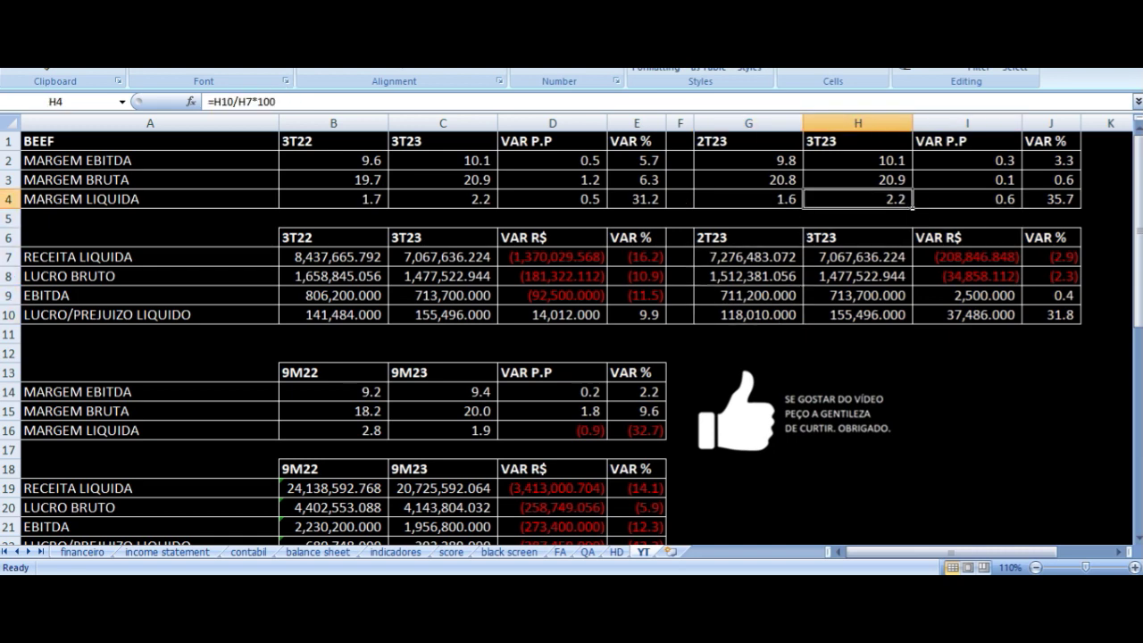
pyautogui.press('Left')
pyautogui.press('Right')
# Trace the 3T23 net margin back to RECEITA LIQUIDA and LUCRO/PREJUIZO LIQUIDO, comparing revenue with 2T23 and returning to MARGEM LIQUIDA.
pyautogui.press('Down')
pyautogui.press('Down')
pyautogui.press('Down')
pyautogui.press('Left')
pyautogui.press('Right')
pyautogui.press('Left')
pyautogui.press('Right')
pyautogui.press('Down')
pyautogui.press('Down')
pyautogui.press('Down')
pyautogui.press('Up')
pyautogui.press('Up')
pyautogui.press('Up')
pyautogui.press('Up')
pyautogui.press('Up')
pyautogui.press('Up')
# In the nine-month margins table, compare MARGEM EBITDA for 9M22 and 9M23 through its percentage-point variation.
pyautogui.scroll(-4, 477, 291)
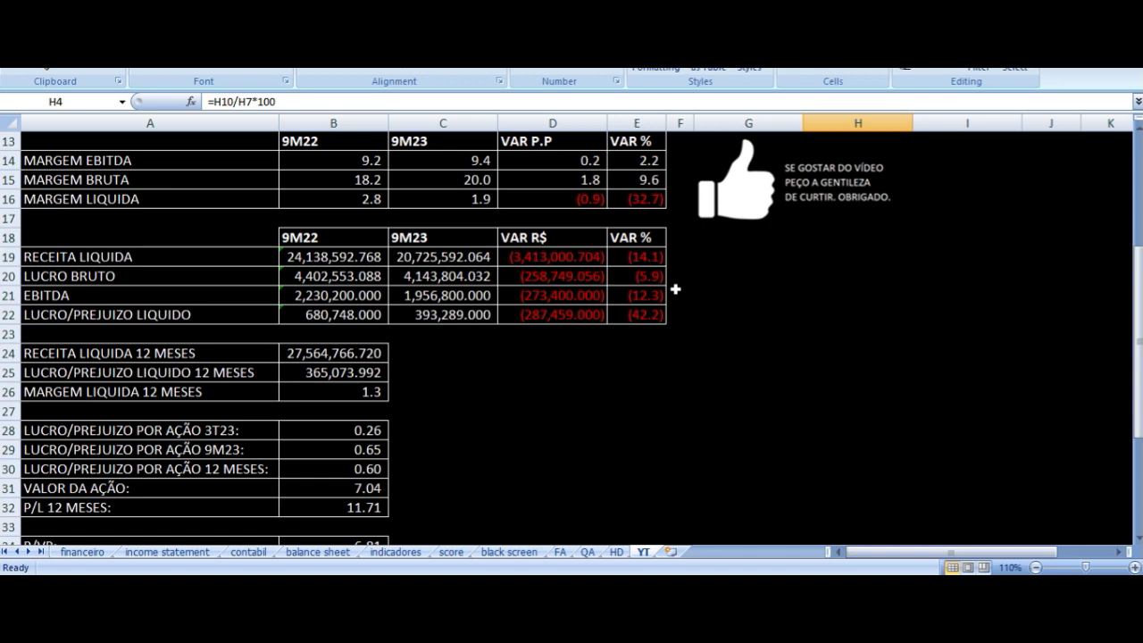
pyautogui.click(345, 160)
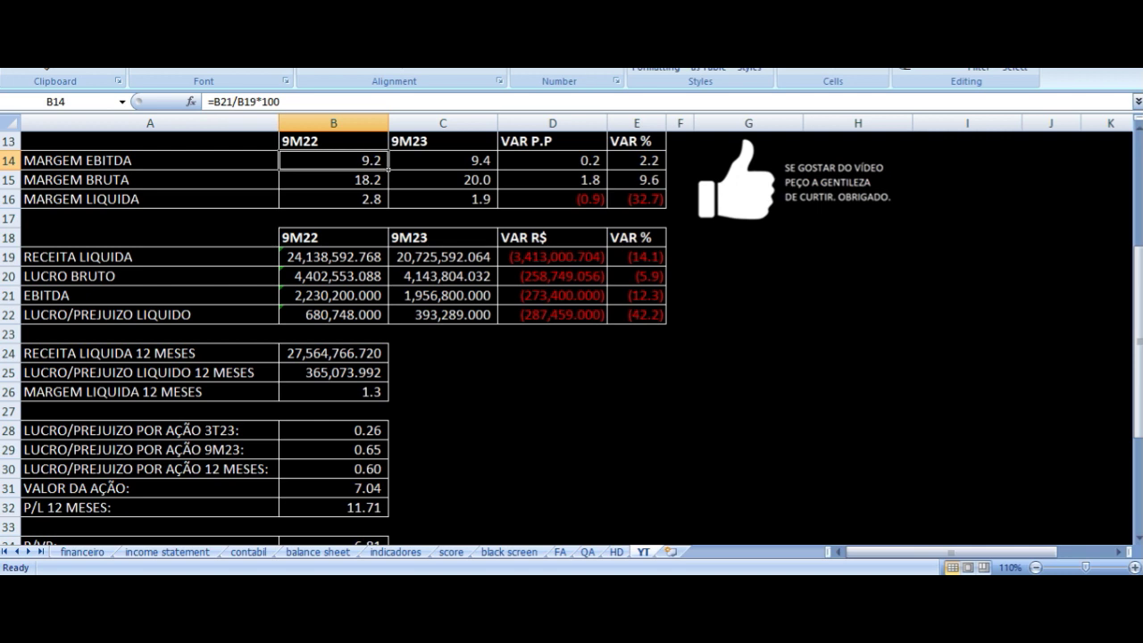
pyautogui.click(443, 161)
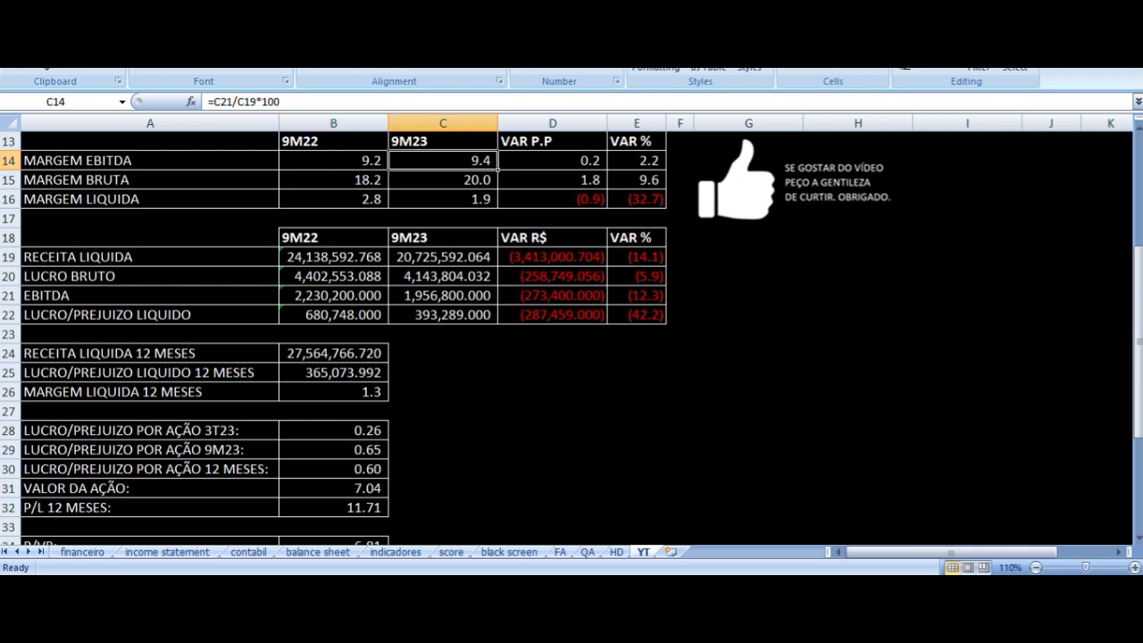
pyautogui.press('Left')
pyautogui.press('Left')
pyautogui.press('Right')
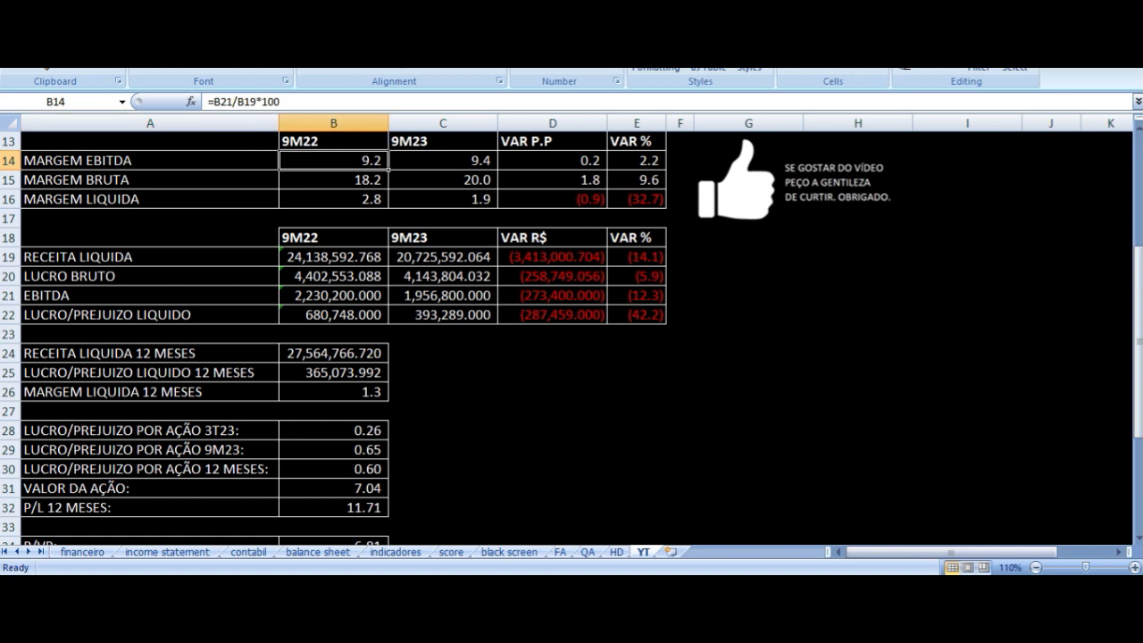
pyautogui.press('Right')
pyautogui.press('Right')
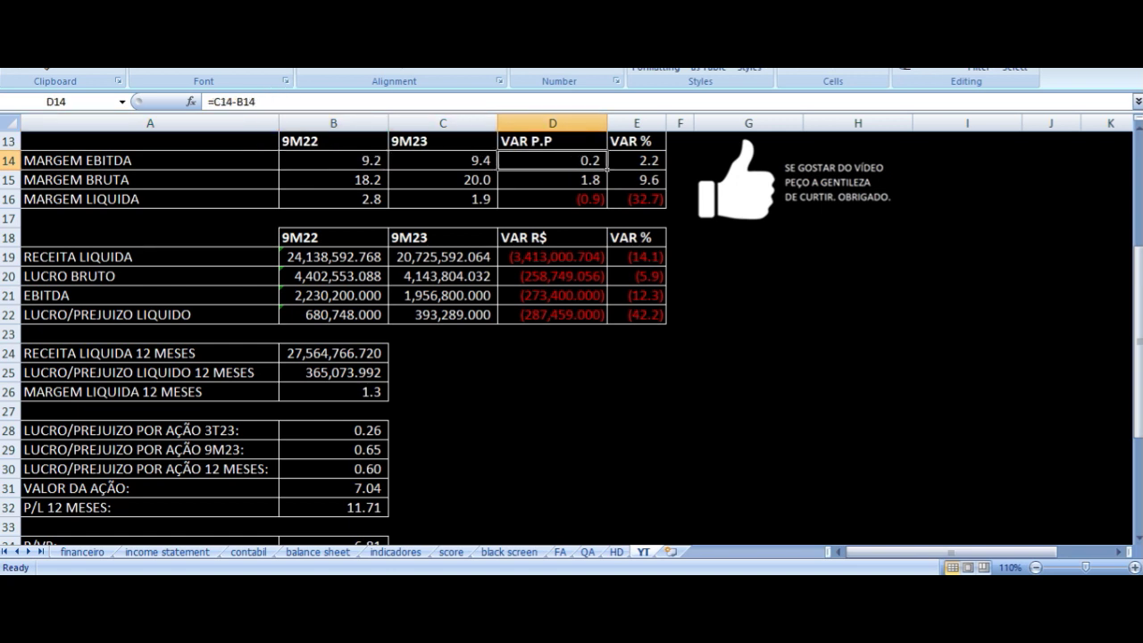
# Read MARGEM BRUTA for 9M22 and 9M23 across to its percentage-point variation.
pyautogui.press('Down')
pyautogui.press('Left')
pyautogui.press('Left')
pyautogui.press('Left')
pyautogui.press('Right')
pyautogui.press('Right')
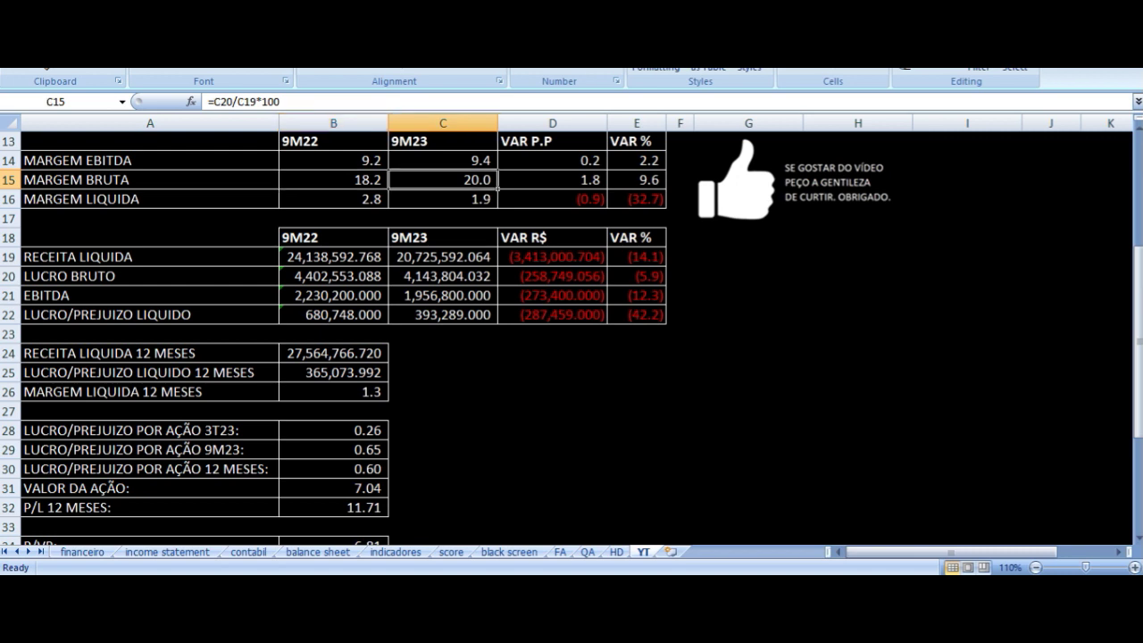
pyautogui.press('Right')
# Examine MARGEM LIQUIDA for 9M22 and 9M23, ending on its percentage-point variation.
pyautogui.press('Down')
pyautogui.press('Left')
pyautogui.press('Left')
pyautogui.press('Left')
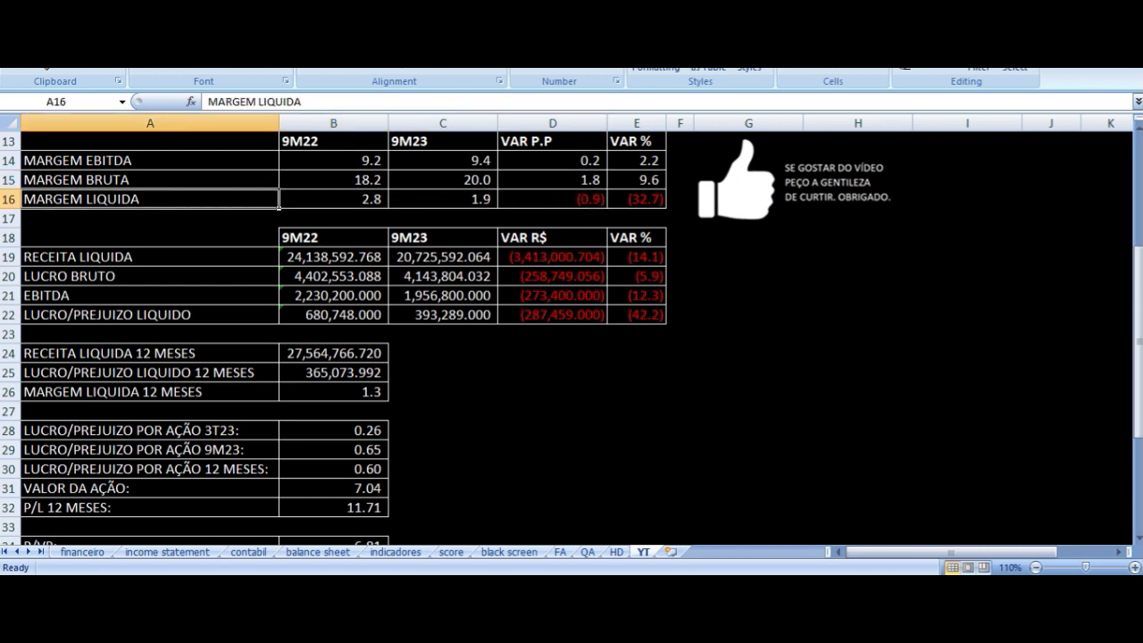
pyautogui.press('Right')
pyautogui.press('Right')
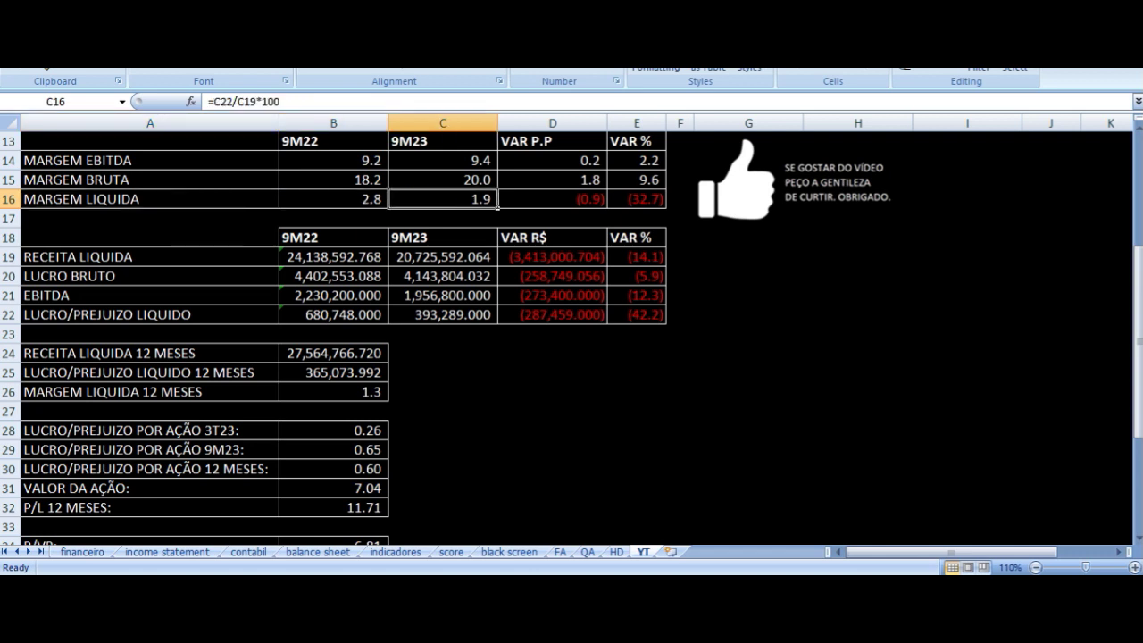
pyautogui.press('Right')
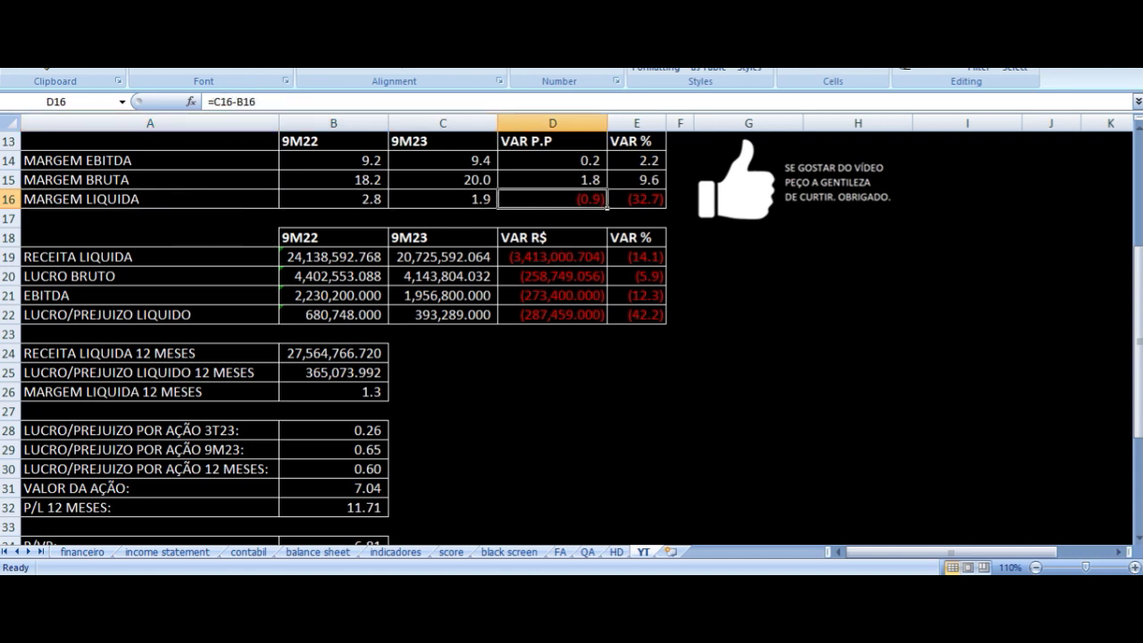
# Go over the nine-month MARGEM LIQUIDA row again from its label, ending on the 9M23 figure.
pyautogui.press('Left')
pyautogui.press('Left')
pyautogui.press('Left')
pyautogui.press('Right')
pyautogui.press('Right')
pyautogui.press('Right')
pyautogui.press('Left')
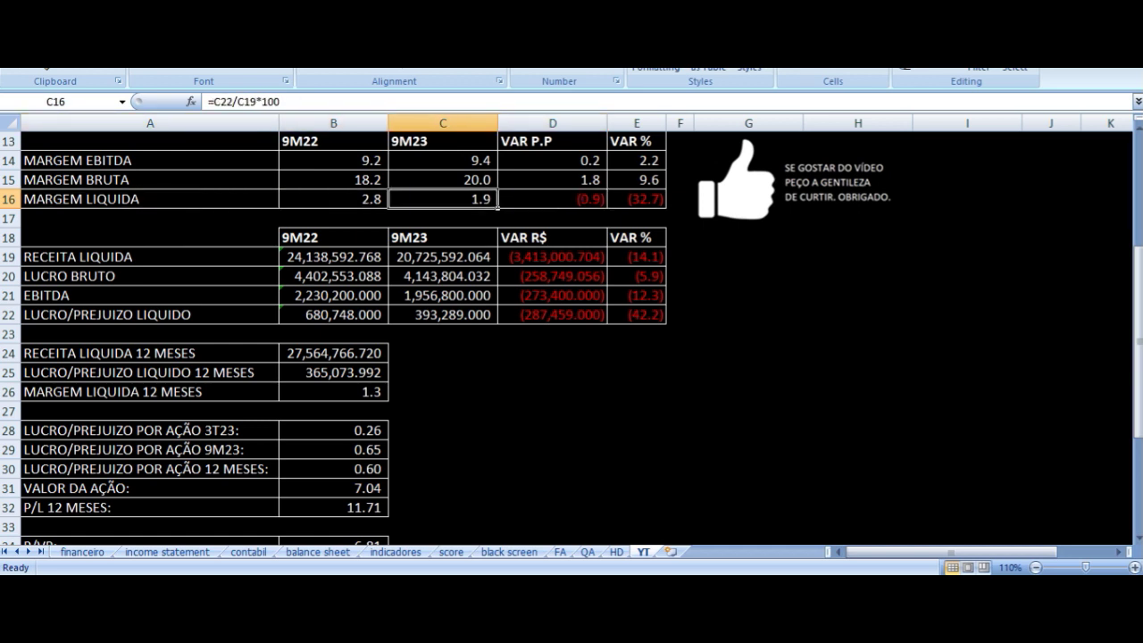
# In the nine-month results table, compare RECEITA LIQUIDA for 9M22 and 9M23 through its percentage variation.
pyautogui.press('Left')
pyautogui.press('Down')
pyautogui.press('Down')
pyautogui.press('Down')
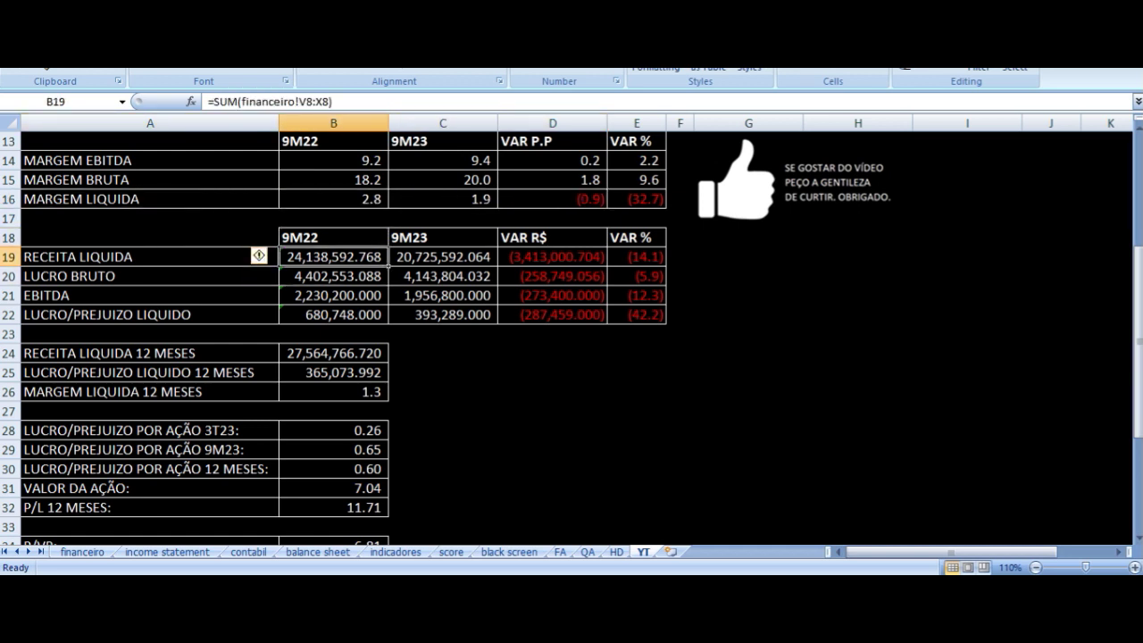
pyautogui.press('Right')
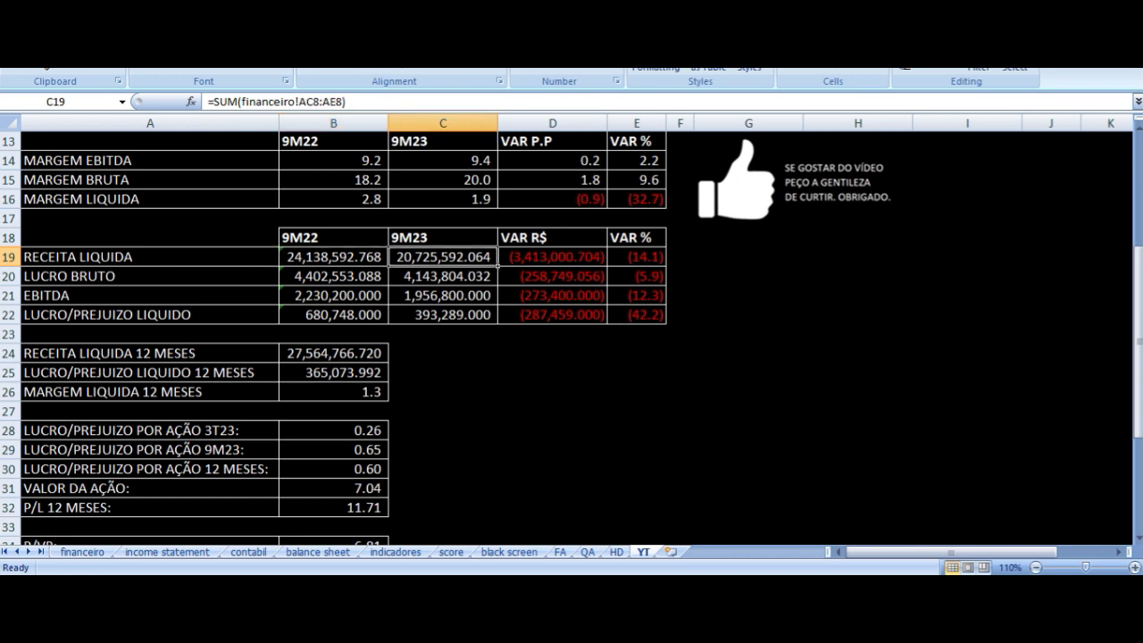
pyautogui.press('Right')
pyautogui.press('Right')
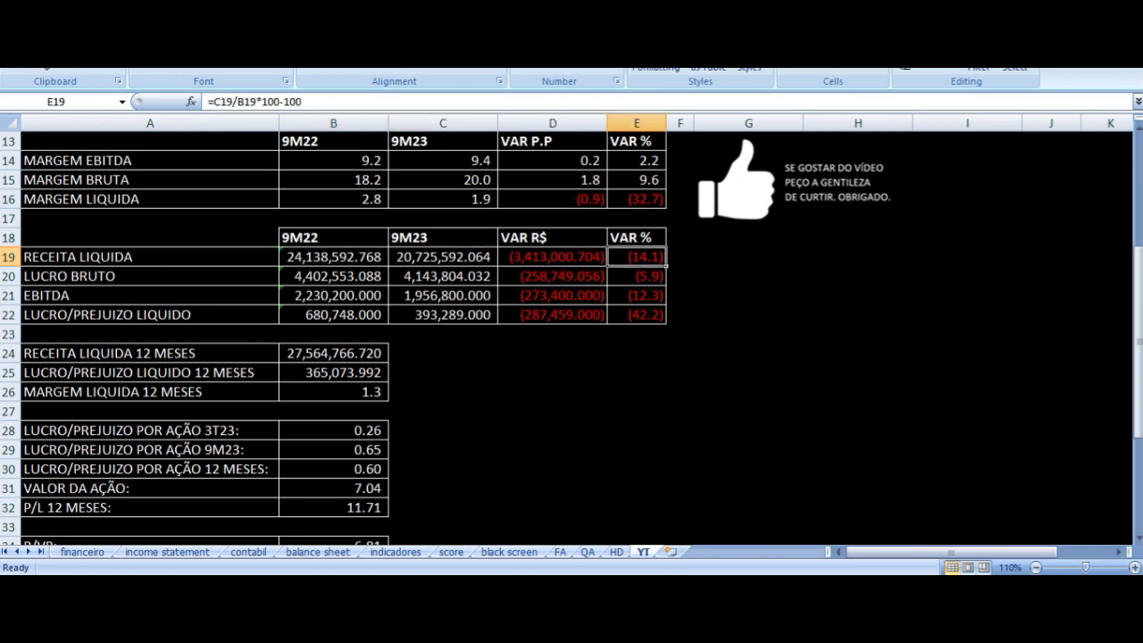
# Read LUCRO BRUTO for 9M22 and 9M23 across to its percentage variation.
pyautogui.press('Down')
pyautogui.press('Left')
pyautogui.press('Left')
pyautogui.press('Left')
pyautogui.press('Left')
pyautogui.press('Right')
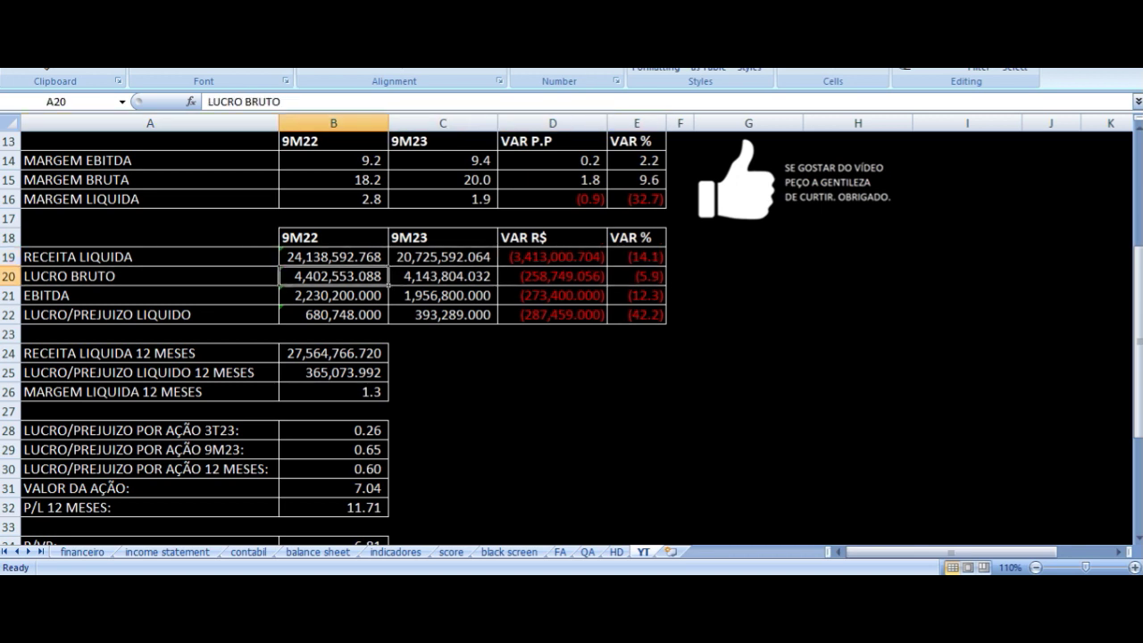
pyautogui.press('Right')
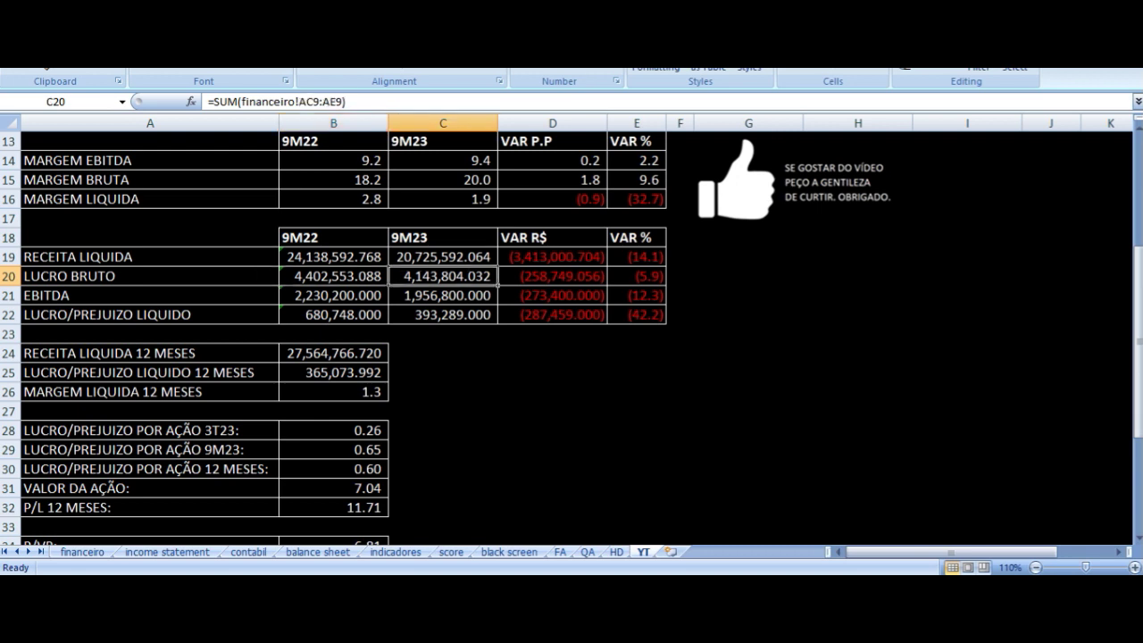
pyautogui.press('Right')
pyautogui.press('Right')
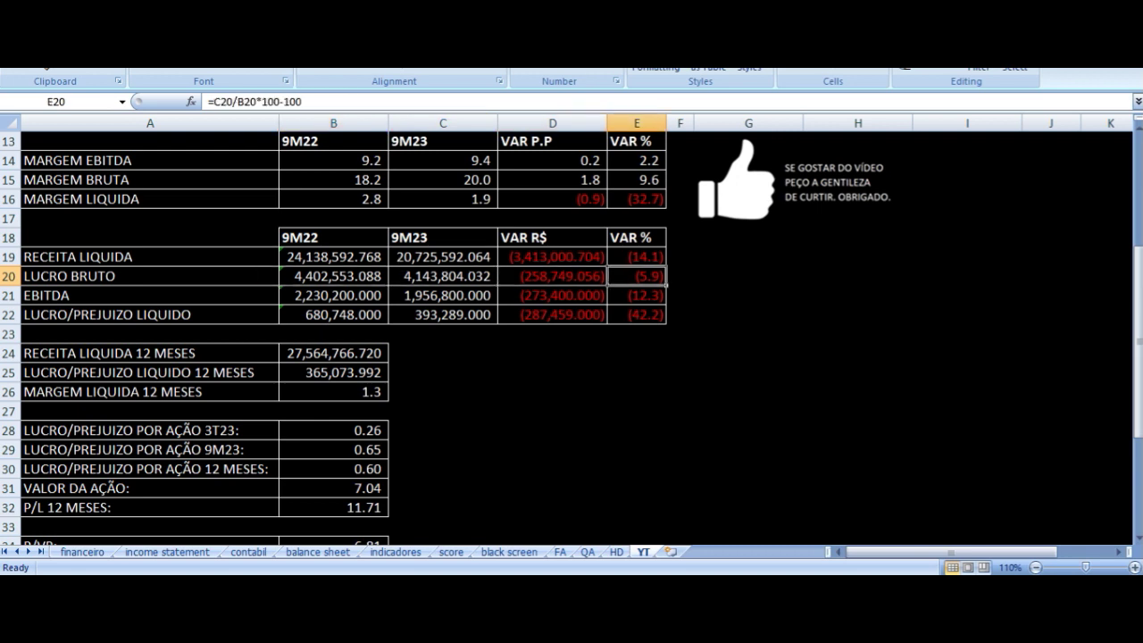
# Examine the nine-month EBITDA row from 9M22 and 9M23 through its R$ and percentage variations.
pyautogui.press('Down')
pyautogui.press('Left')
pyautogui.press('Left')
pyautogui.press('Left')
pyautogui.press('Left')
pyautogui.press('Right')
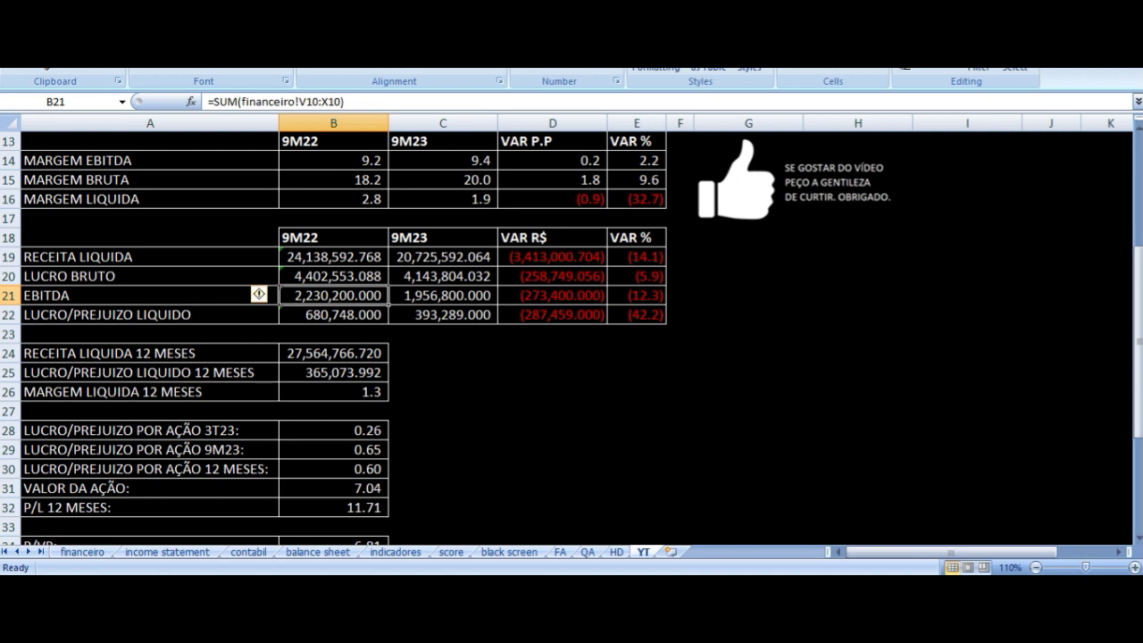
pyautogui.press('Right')
pyautogui.press('Right')
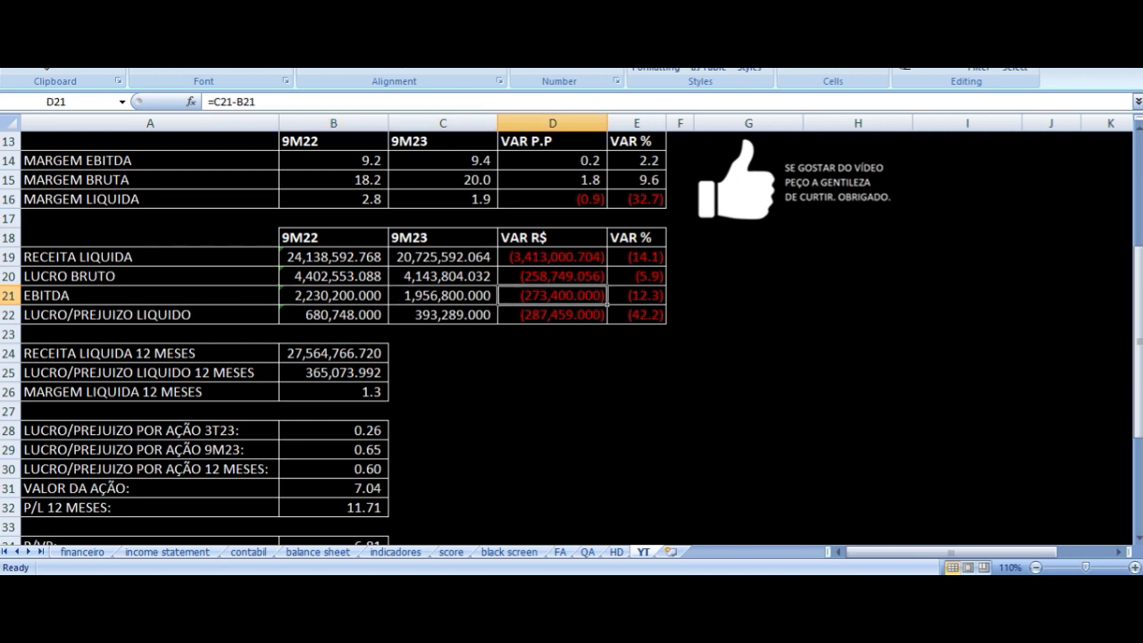
pyautogui.press('Right')
# Compare LUCRO/PREJUIZO LIQUIDO for 9M22 and 9M23, ending on its percentage variation.
pyautogui.press('Down')
pyautogui.press('Left')
pyautogui.press('Left')
pyautogui.press('Left')
pyautogui.press('Left')
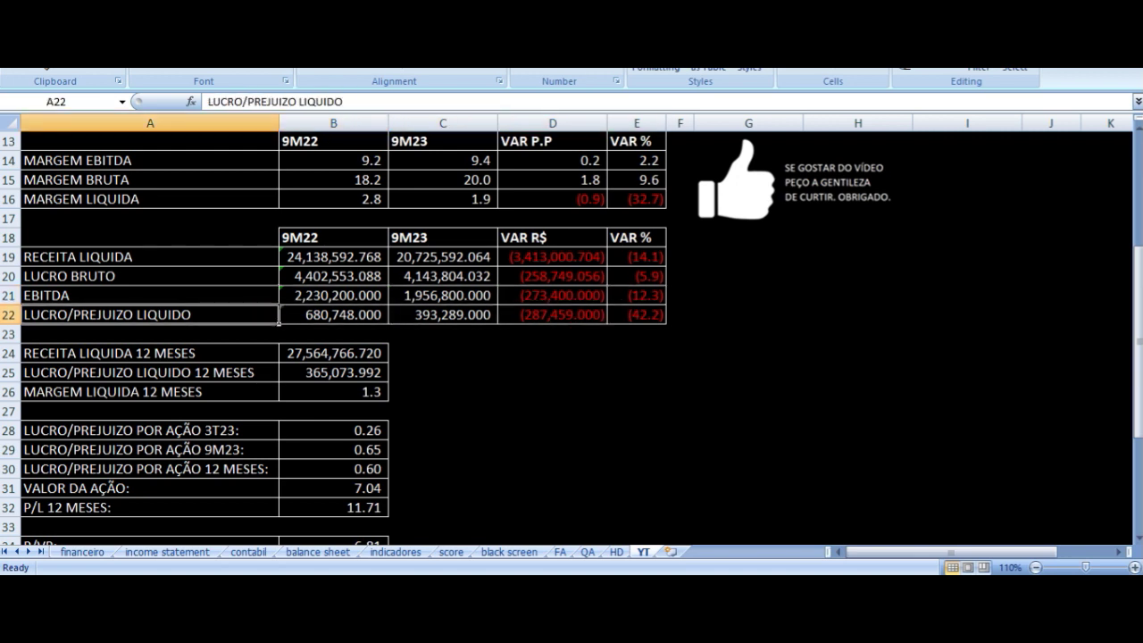
pyautogui.press('Right')
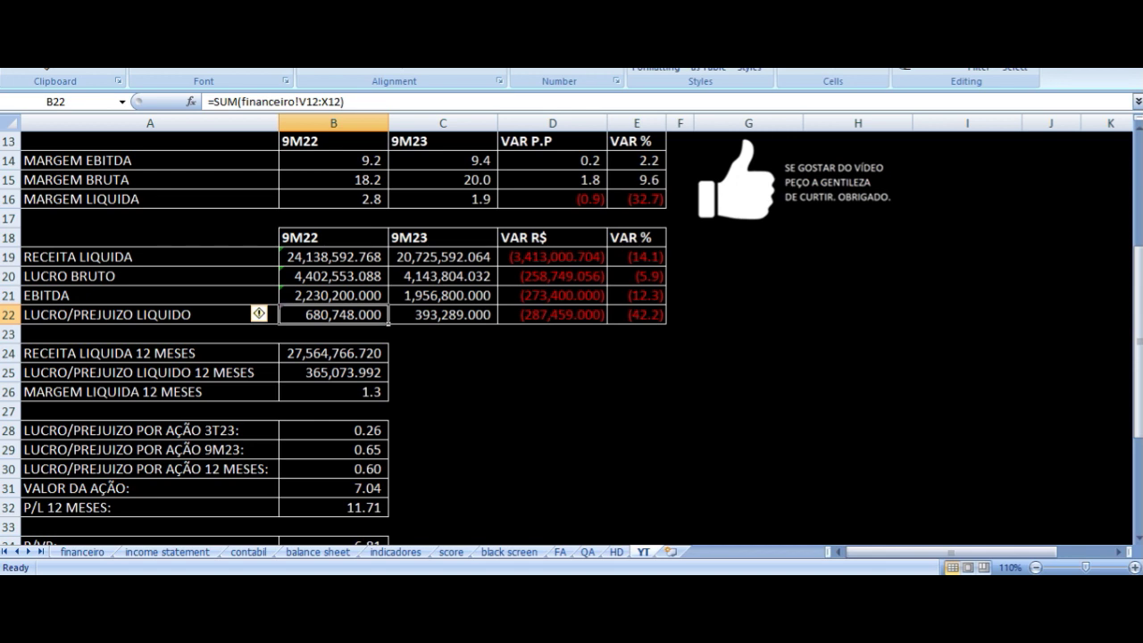
pyautogui.press('Right')
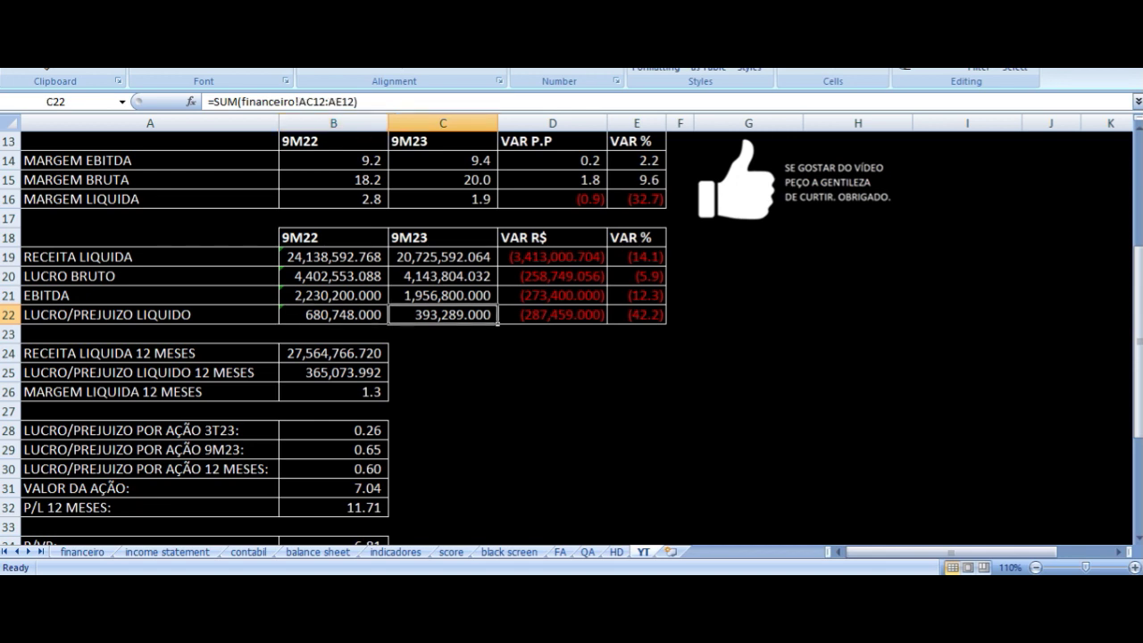
pyautogui.press('Right')
pyautogui.press('Right')
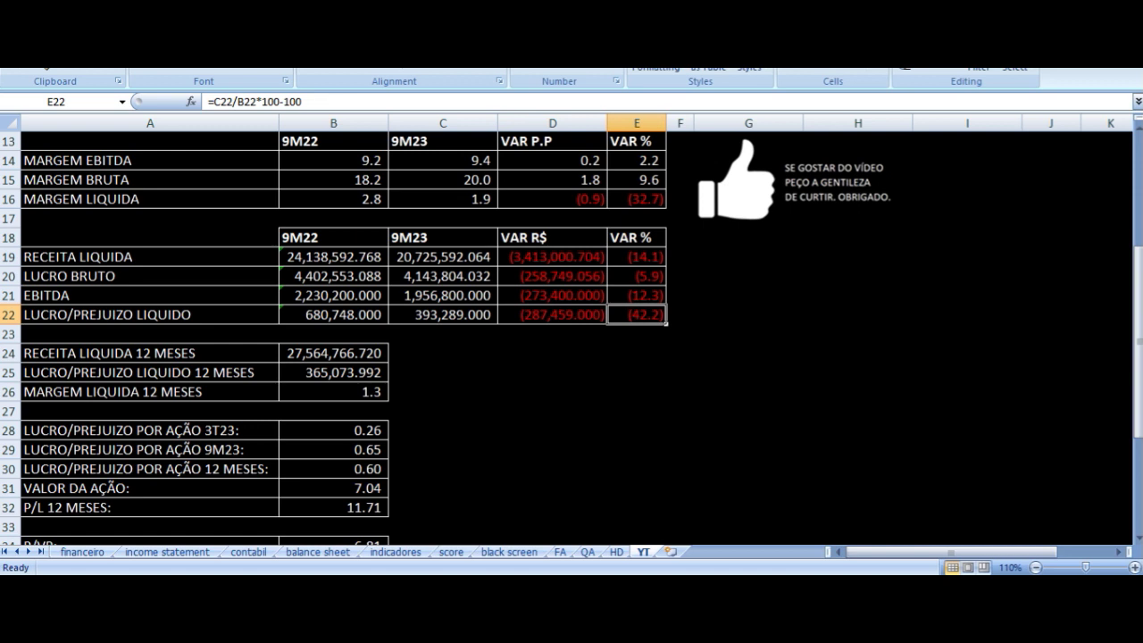
# Revisit the nine-month LUCRO/PREJUIZO LIQUIDO row from its label to 9M23, ending on the 9M23 RECEITA LIQUIDA figure.
pyautogui.press('Left')
pyautogui.press('Left')
pyautogui.press('Left')
pyautogui.press('Left')
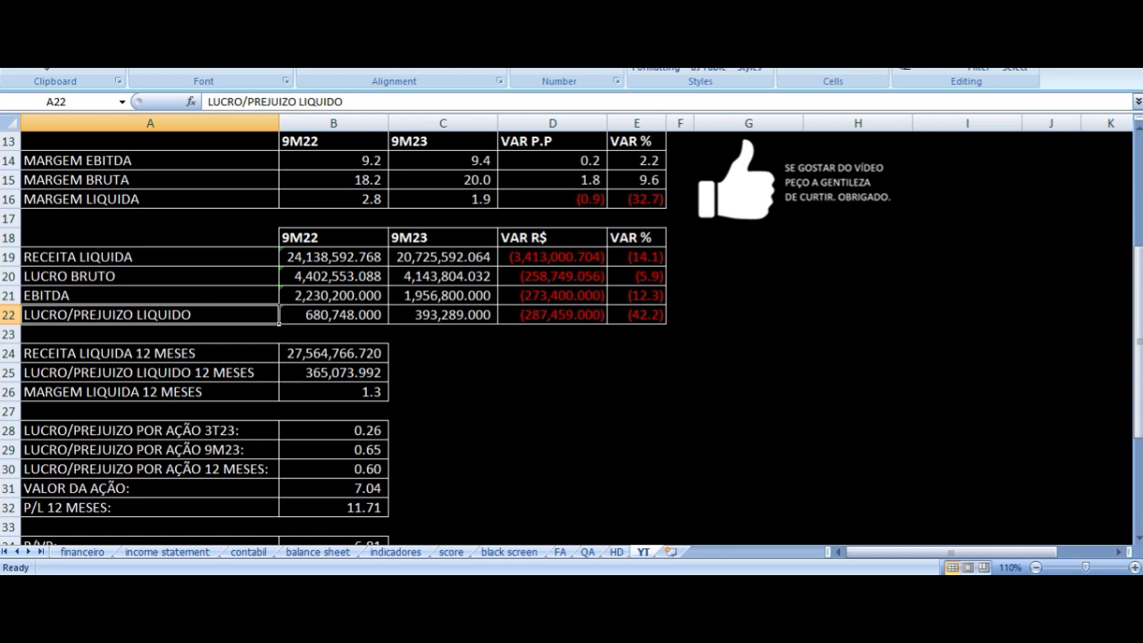
pyautogui.press('Right')
pyautogui.press('Right')
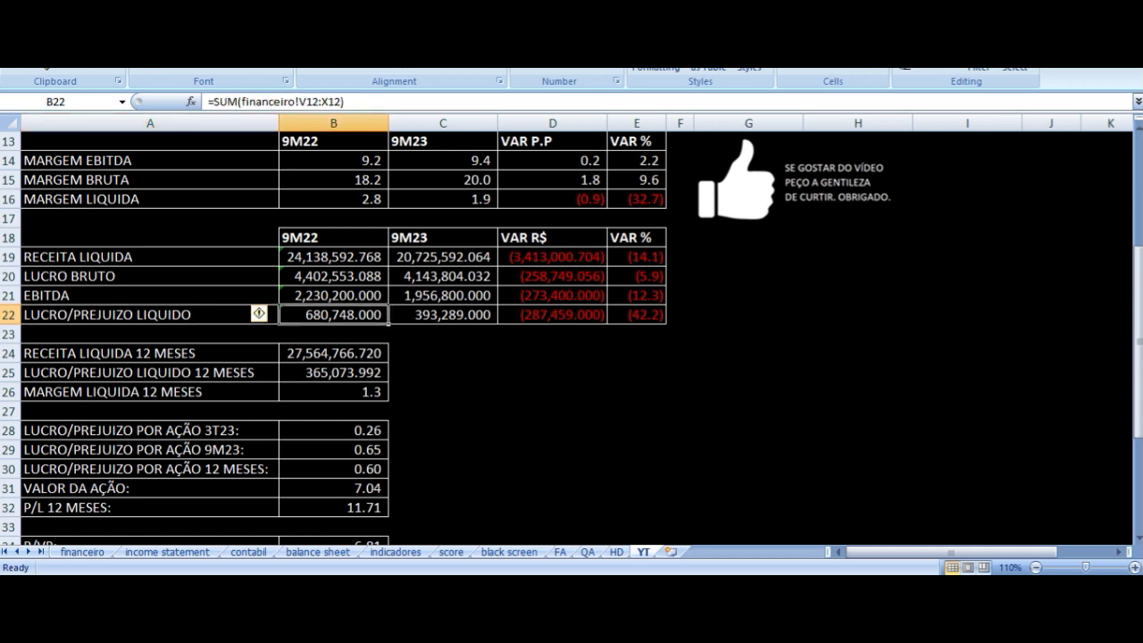
pyautogui.press('Up')
pyautogui.press('Up')
pyautogui.press('Up')
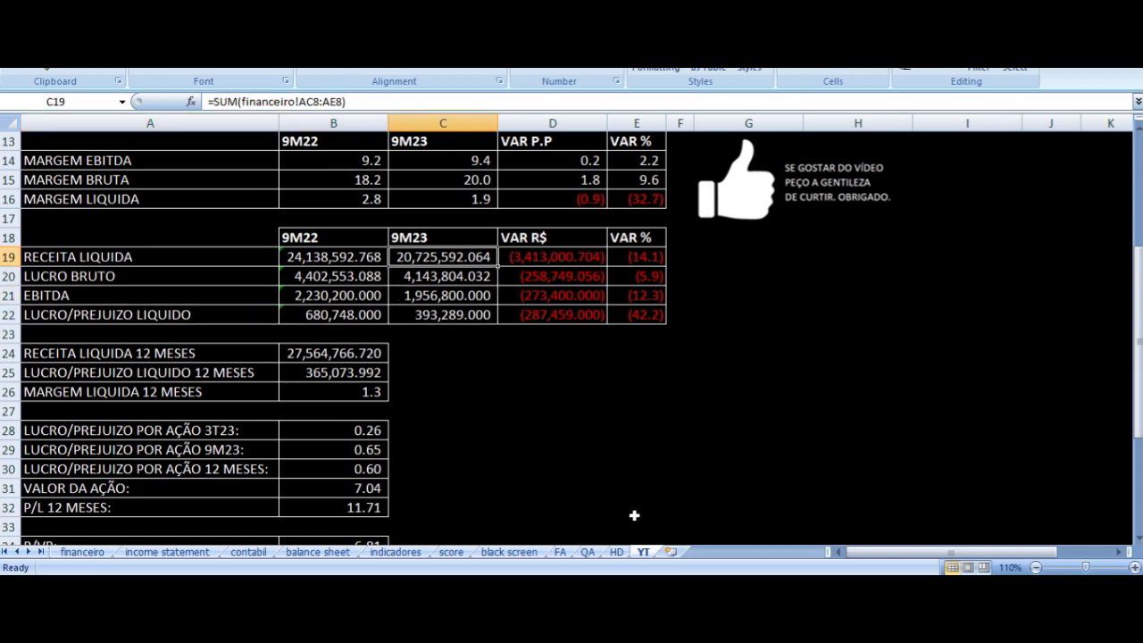
# Open the HD sheet with the quarterly history and locate the 31/03/2023 quarter and its revenue.
pyautogui.click(617, 552)
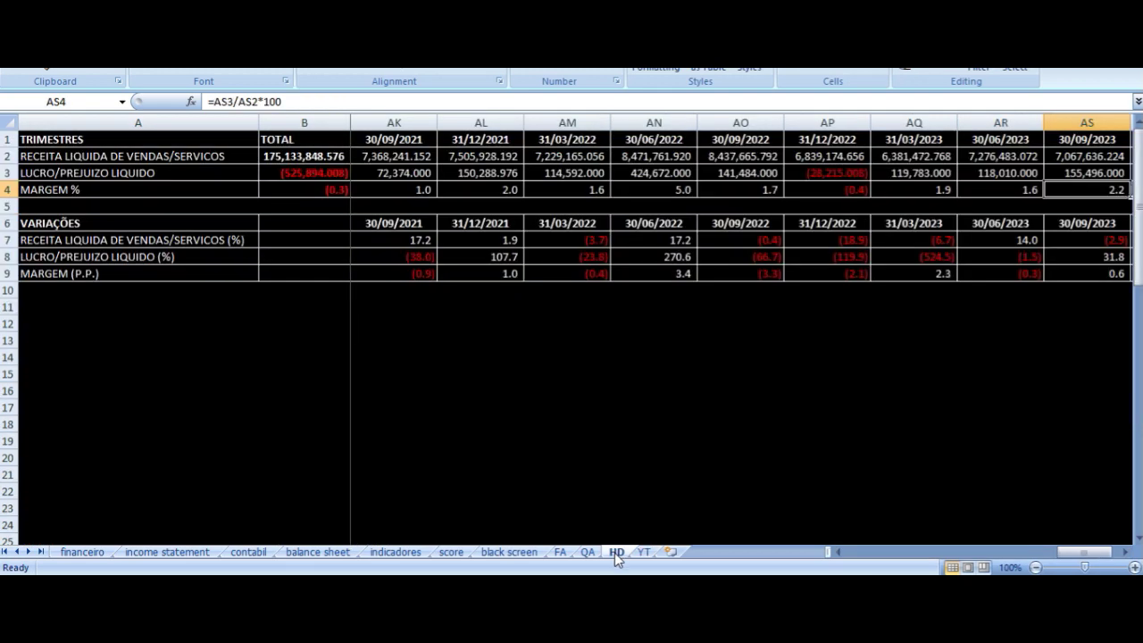
pyautogui.click(727, 156)
pyautogui.press('Up')
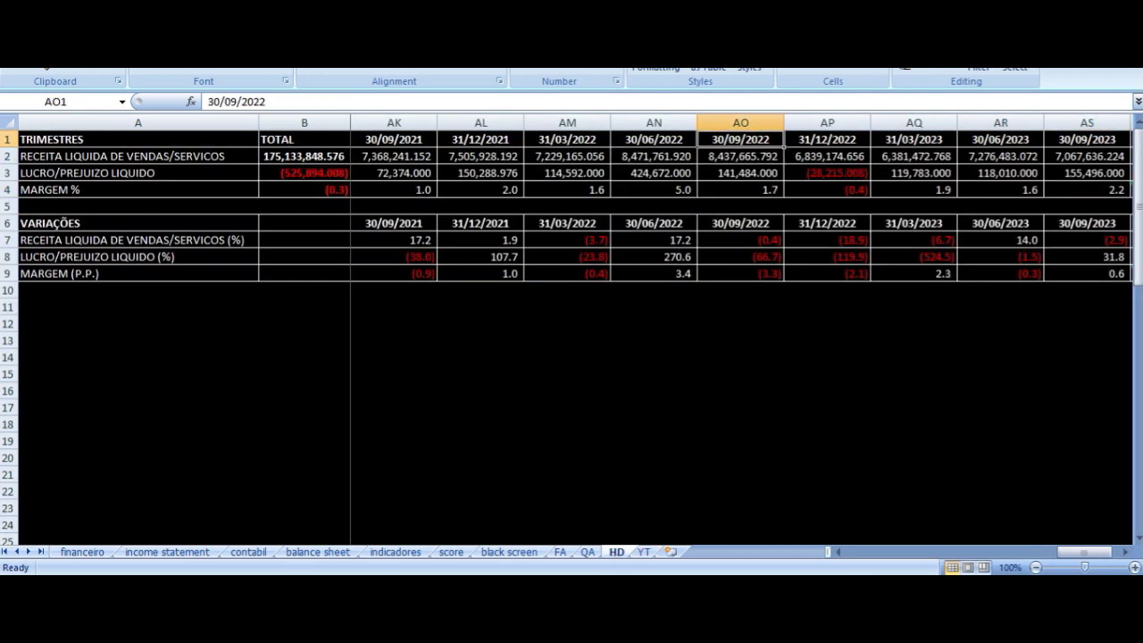
pyautogui.hotkey('ctrl', 'Right')
pyautogui.press('Left')
pyautogui.press('Left')
pyautogui.press('Left')
pyautogui.press('Down')
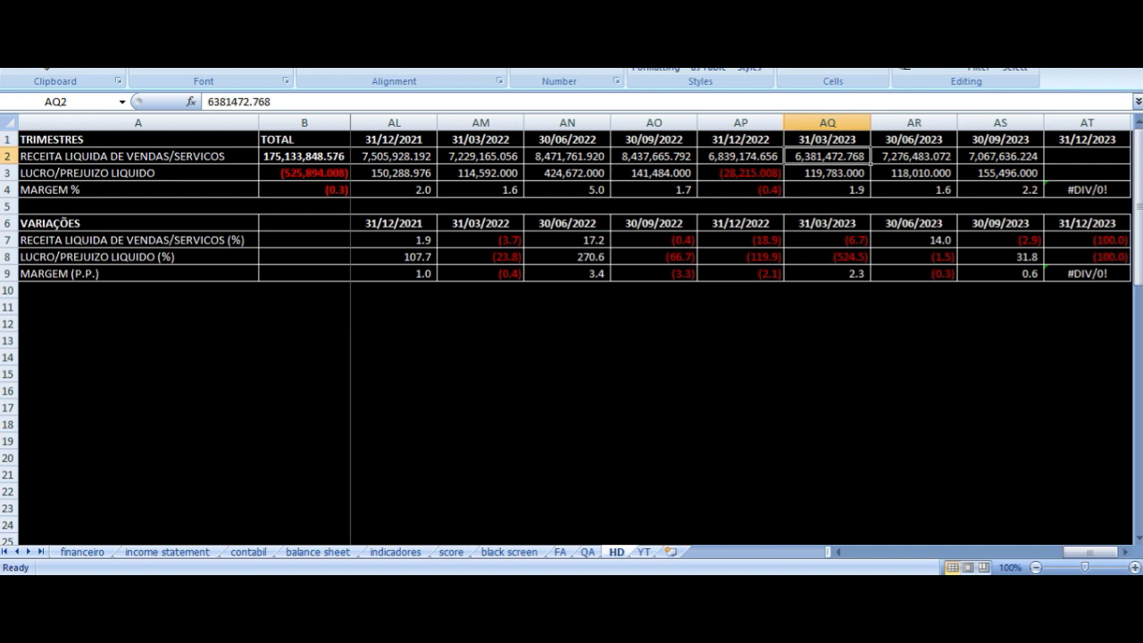
pyautogui.press('Up')
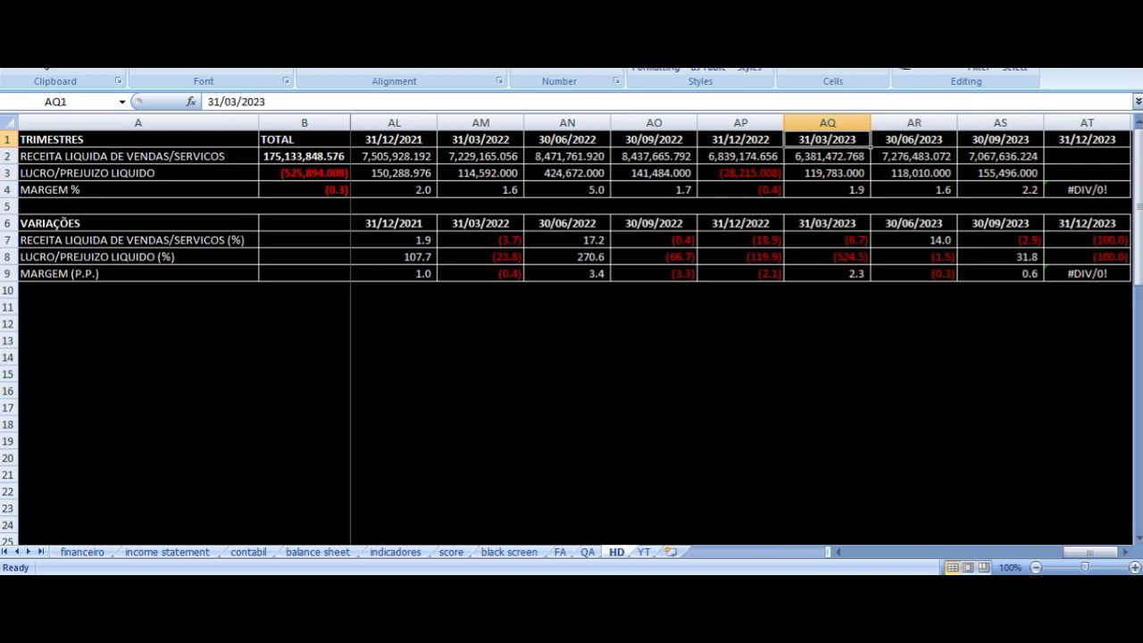
# Check the 31/03/2023 quarter's figures down to its RECEITA LIQUIDA DE VENDAS/SERVICOS percentage variation.
pyautogui.press('Down')
pyautogui.press('Down')
pyautogui.press('Down')
pyautogui.press('Down')
pyautogui.press('Down')
pyautogui.press('Down')
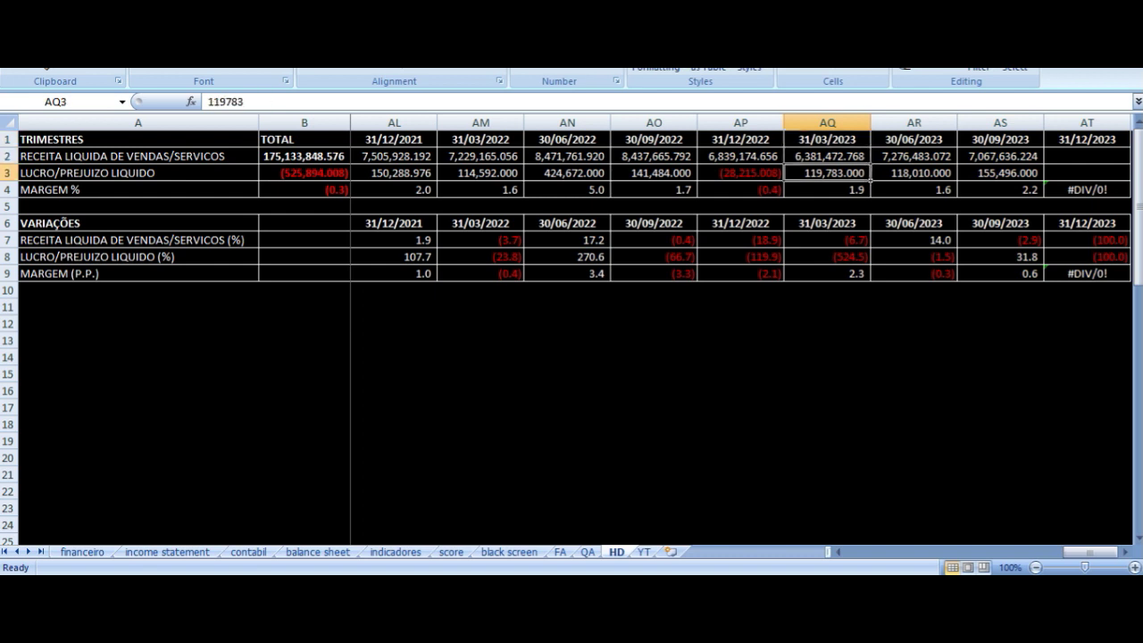
# Compare the net profit and net revenue of the 31/12/2022 quarter with those of 31/03/2023.
pyautogui.press('Up')
pyautogui.press('Up')
pyautogui.press('Up')
pyautogui.press('Up')
pyautogui.press('Left')
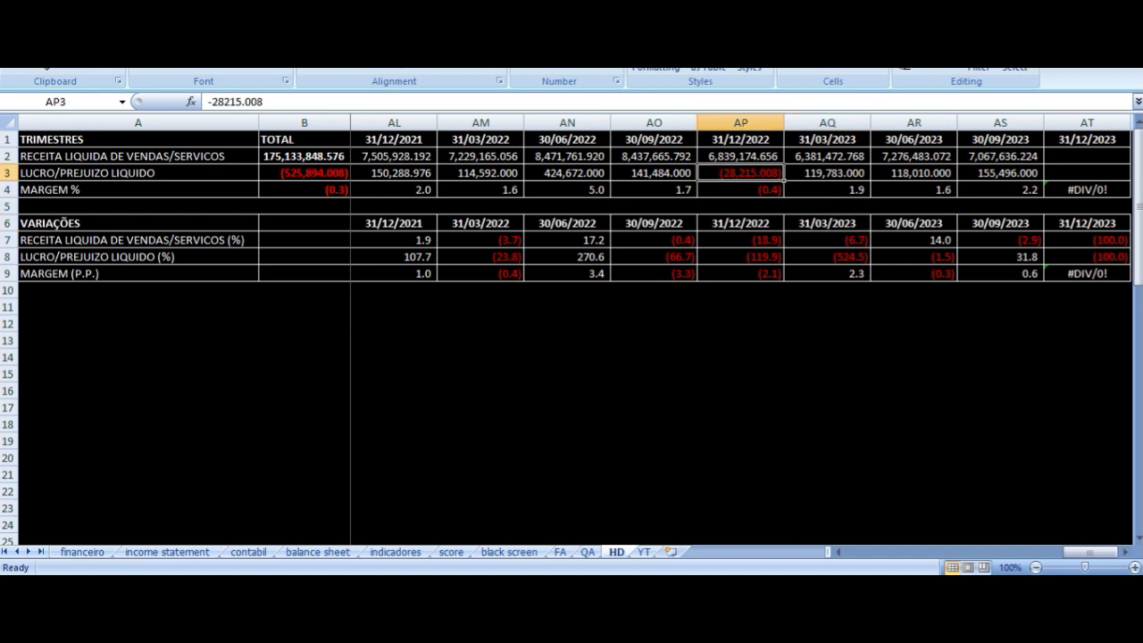
pyautogui.press('Right')
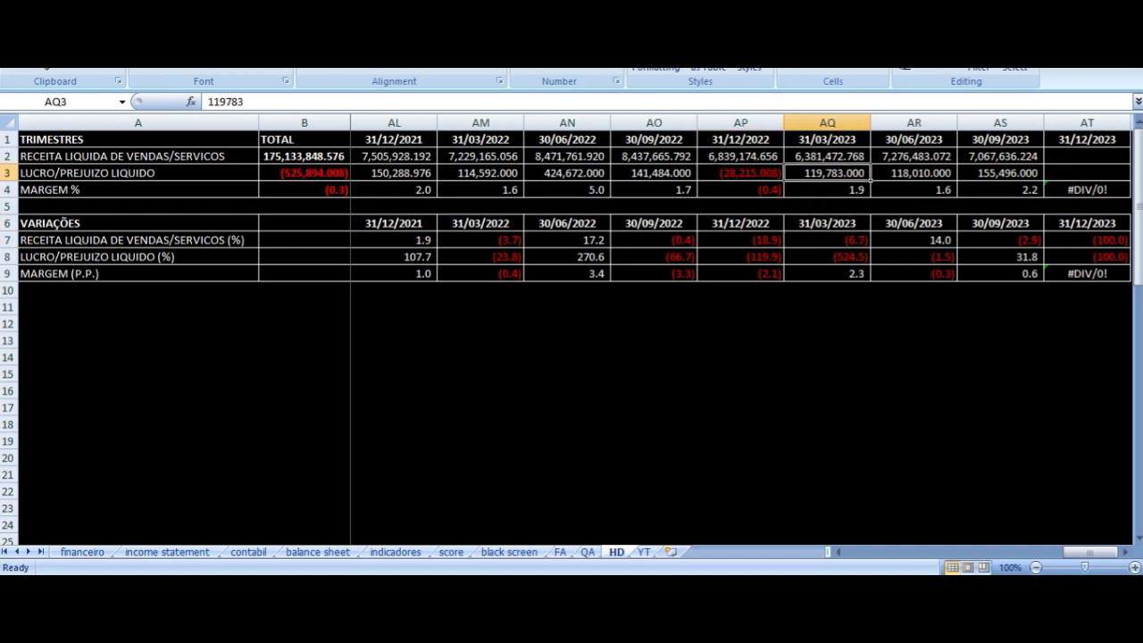
pyautogui.press('Up')
pyautogui.press('Left')
pyautogui.press('Right')
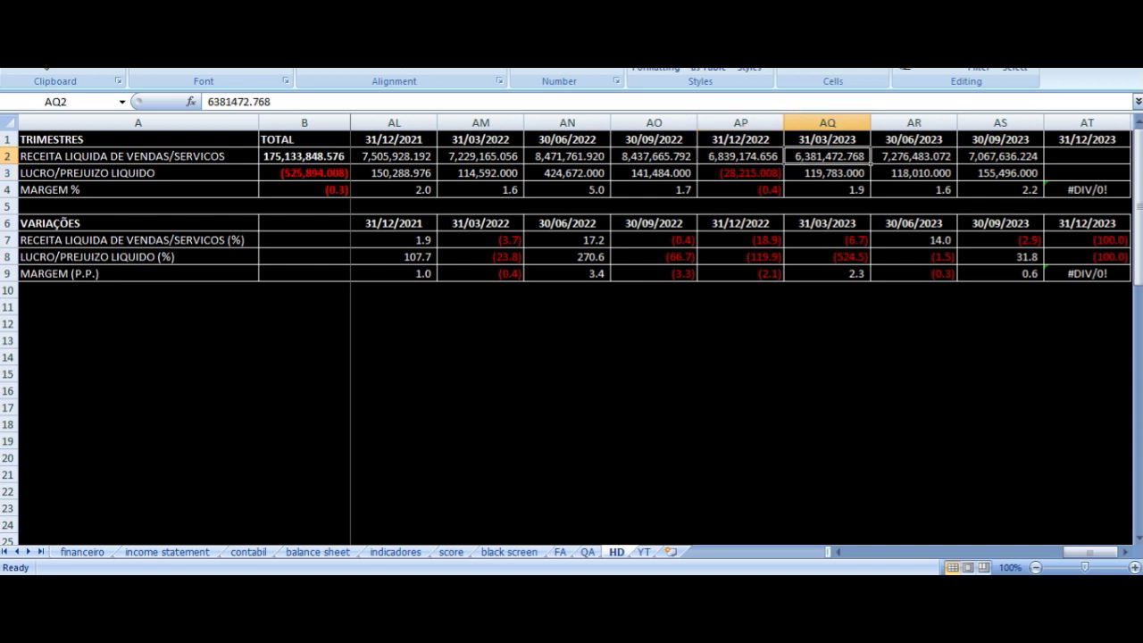
# Compare the 30/06/2023 quarter's net revenue and net profit with those of 31/03/2023.
pyautogui.press('Right')
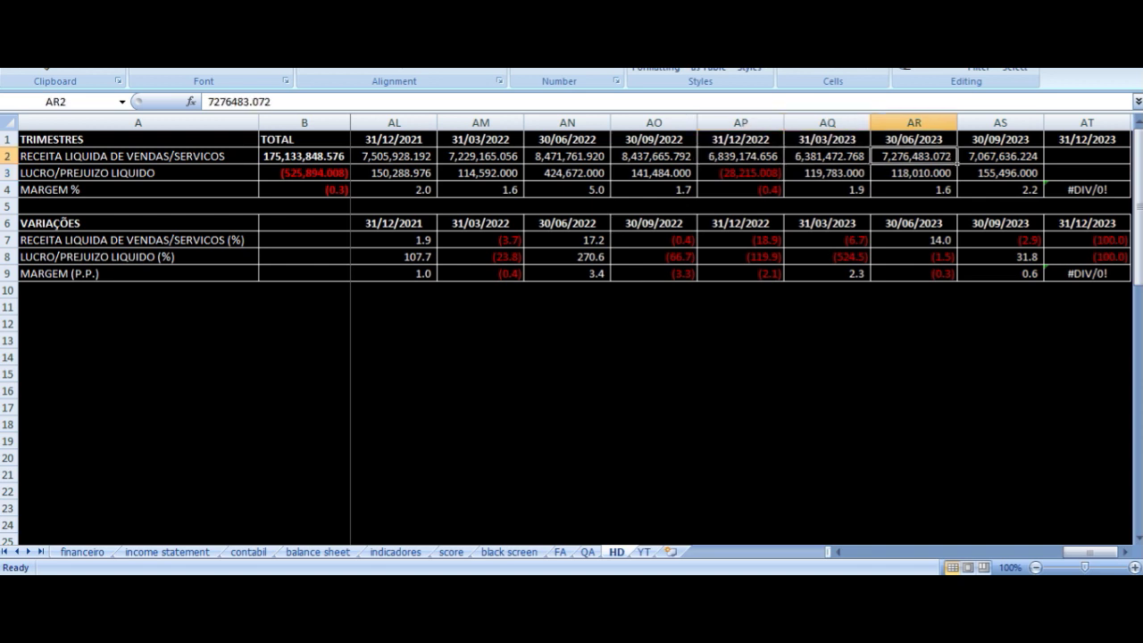
pyautogui.press('Left')
pyautogui.press('Right')
pyautogui.press('Down')
pyautogui.press('Left')
pyautogui.press('Right')
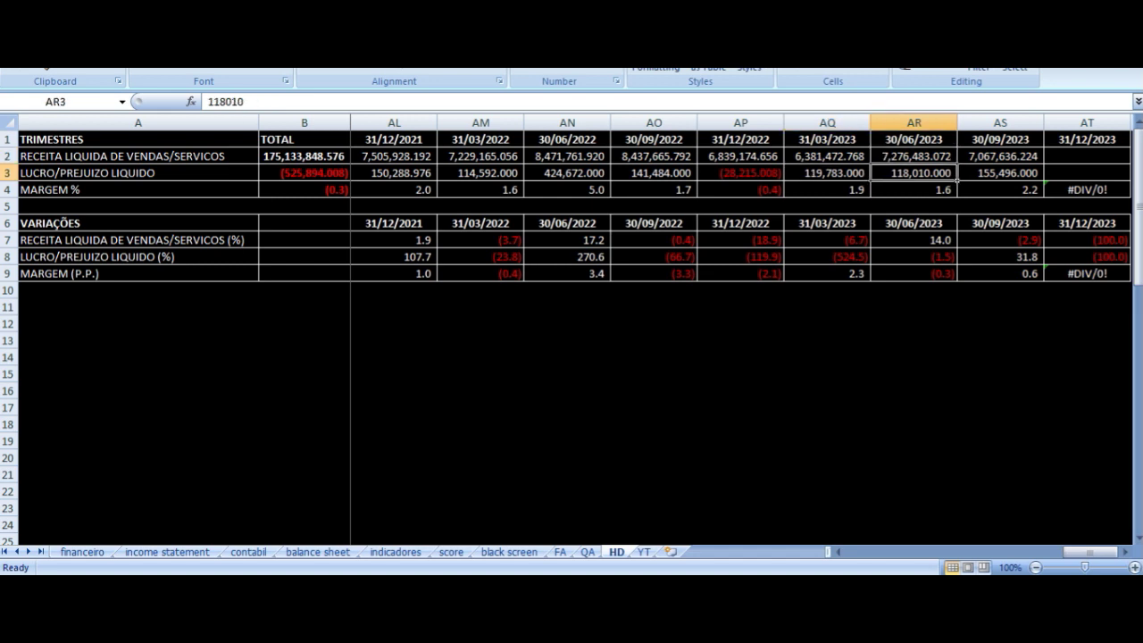
# Check the revenue and net profit percentage variations of the 30/06/2023 quarter.
pyautogui.press('Down')
pyautogui.press('Down')
pyautogui.press('Down')
pyautogui.press('Down')
pyautogui.press('Down')
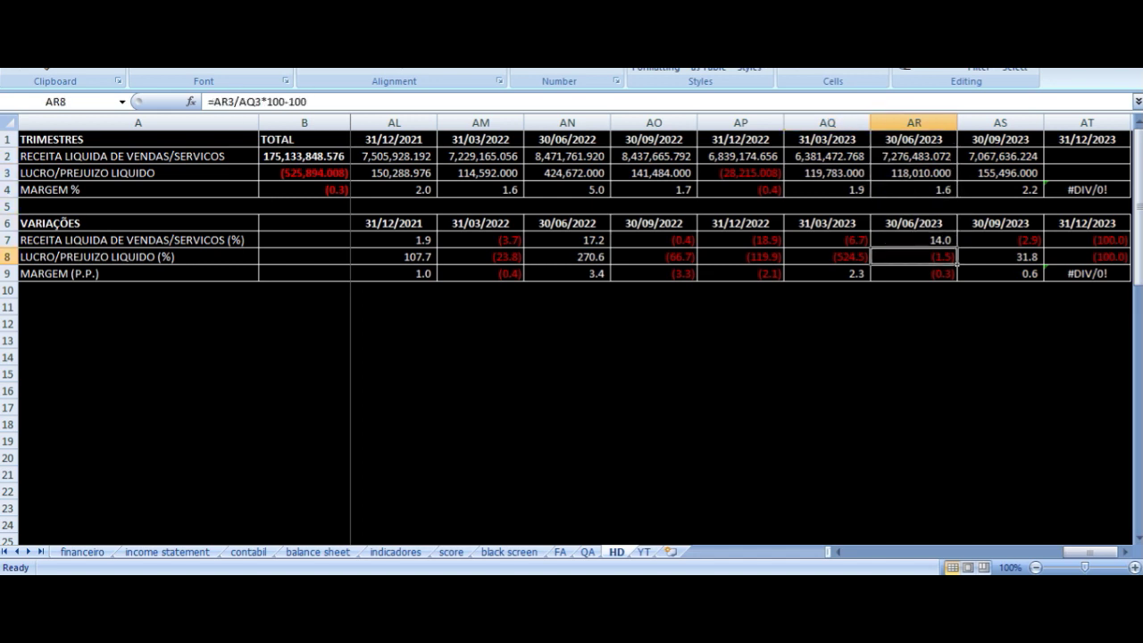
# Read the net revenue and net profit of the 30/09/2023 quarter.
pyautogui.press('Up')
pyautogui.press('Up')
pyautogui.press('Up')
pyautogui.press('Up')
pyautogui.press('Up')
pyautogui.press('Up')
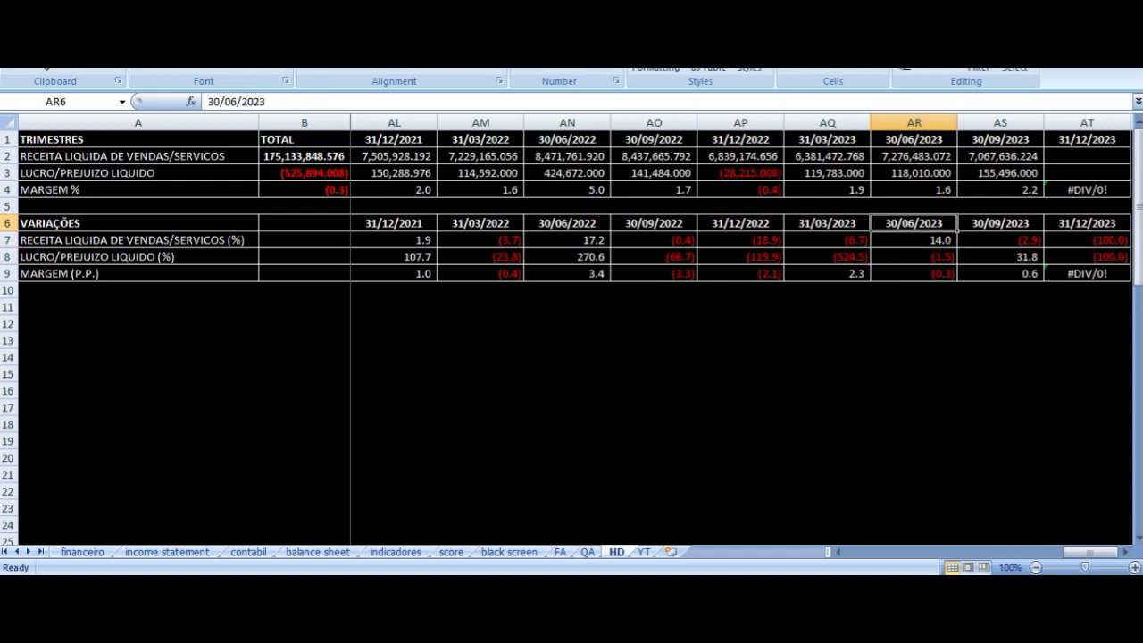
pyautogui.press('Right')
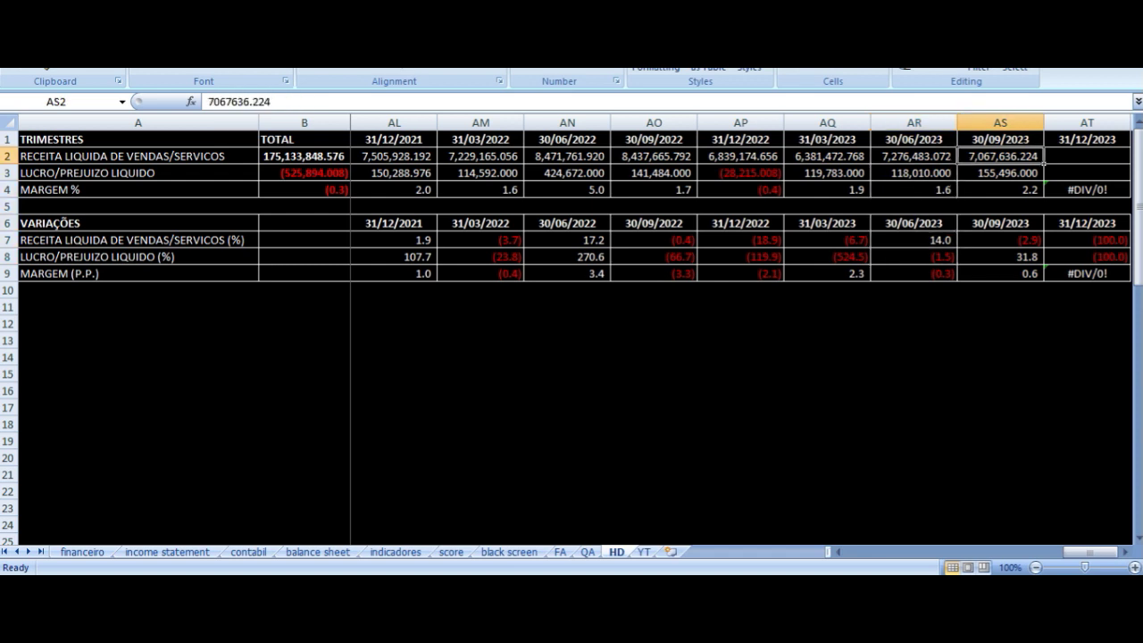
pyautogui.press('Down')
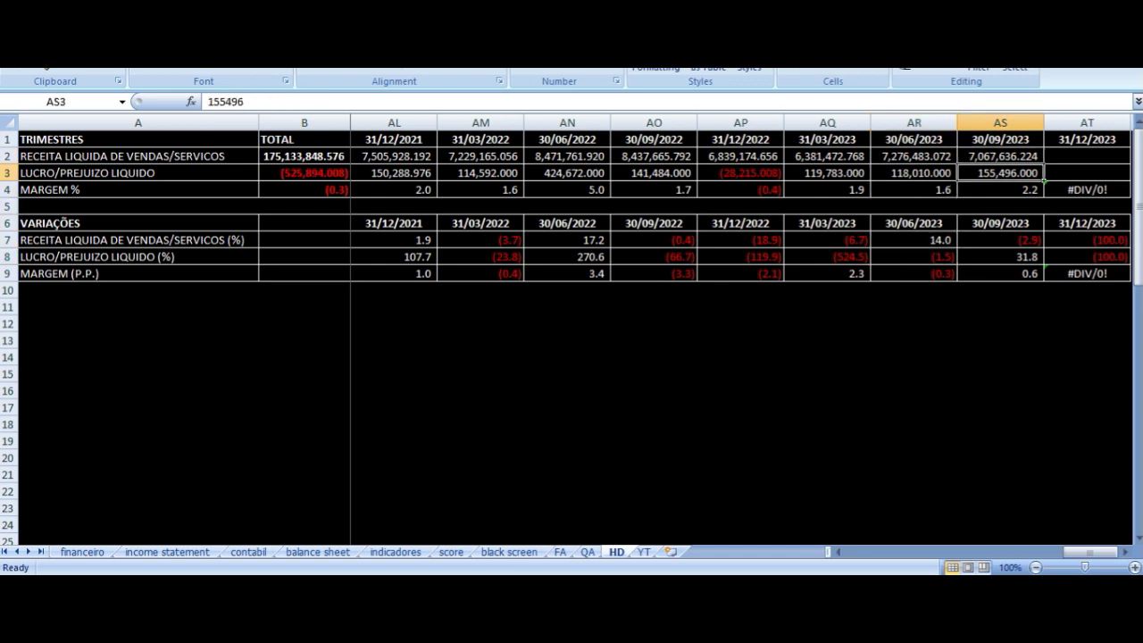
# Check the 30/09/2023 quarter's revenue percentage variation, then return to that quarter's date heading.
pyautogui.press('Down')
pyautogui.press('Down')
pyautogui.press('Down')
pyautogui.press('Down')
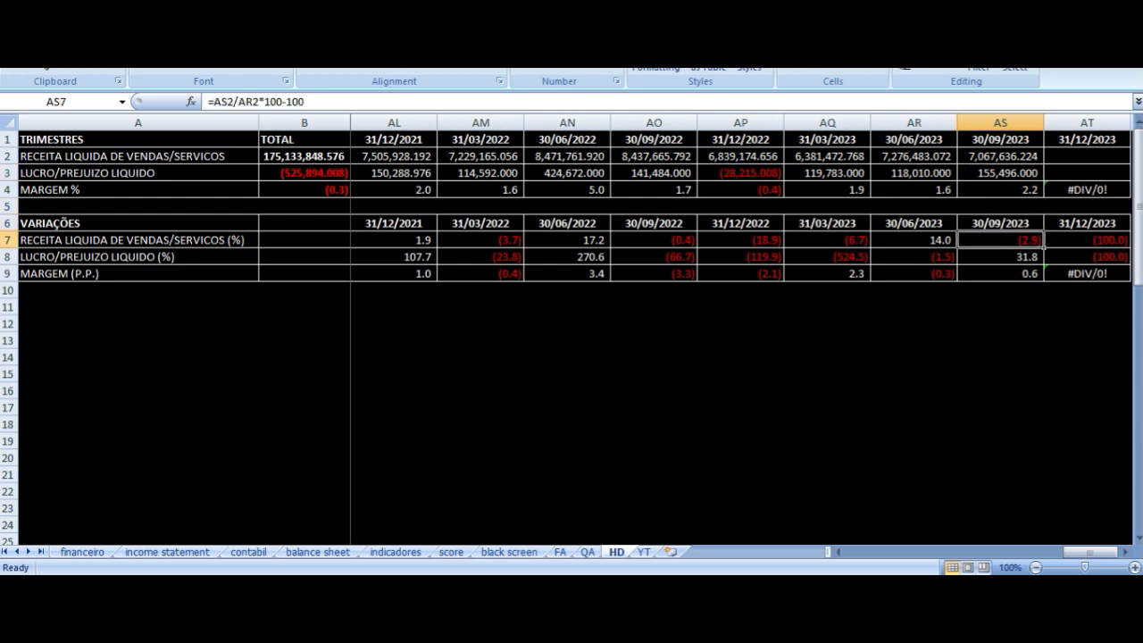
pyautogui.press('Up')
pyautogui.press('Up')
pyautogui.press('Up')
pyautogui.press('Up')
pyautogui.press('Up')
pyautogui.press('Up')
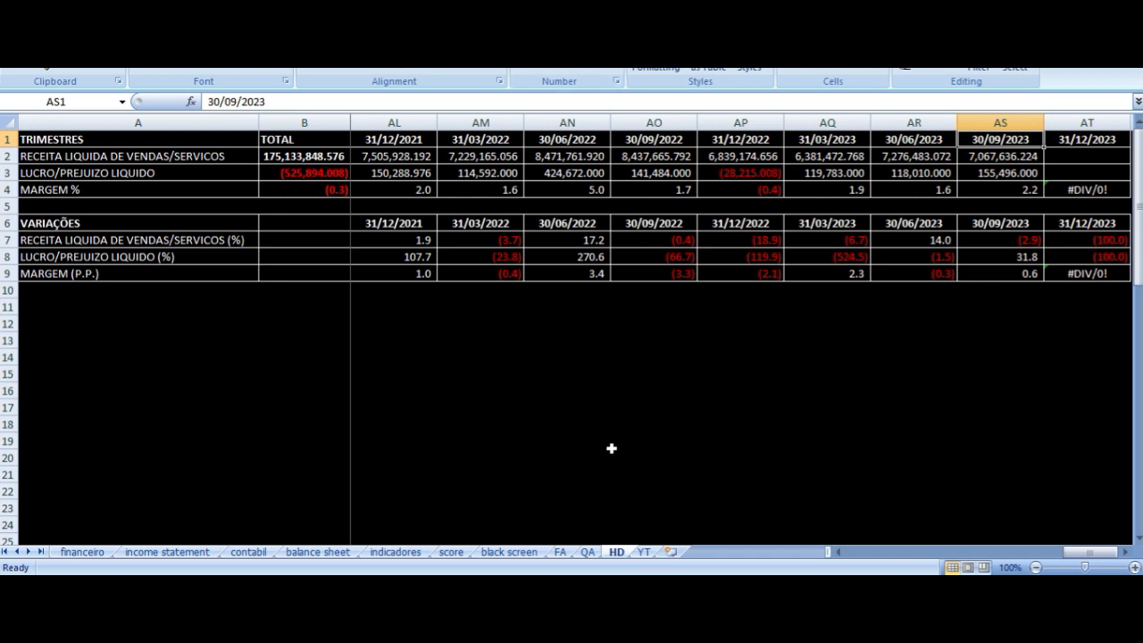
# Return to the YT sheet and read the twelve-month net revenue.
pyautogui.click(643, 551)
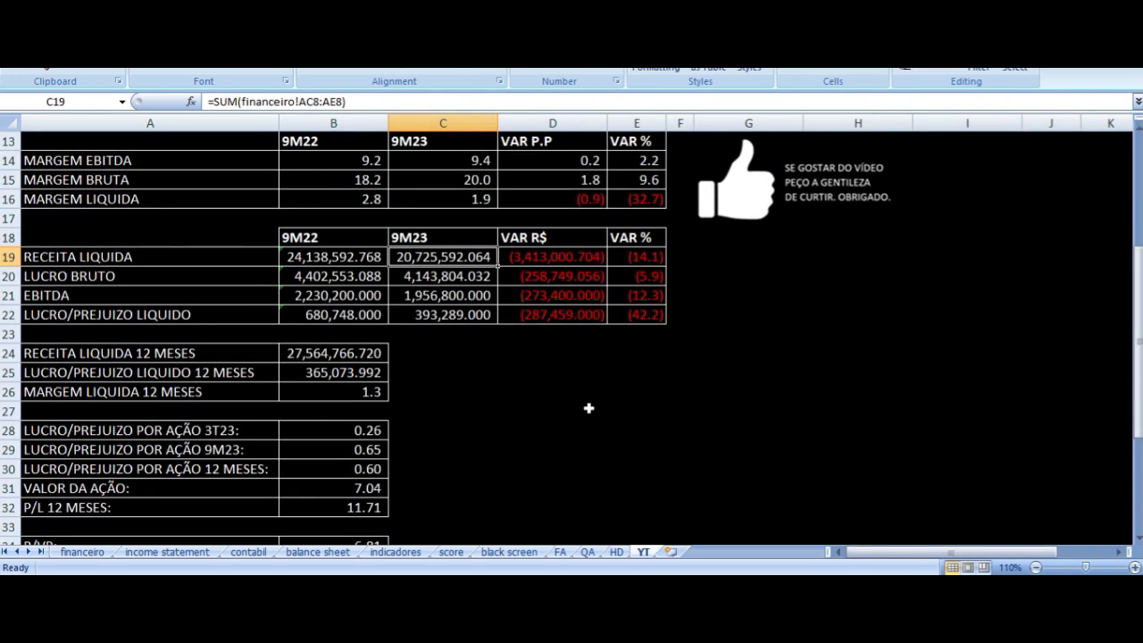
pyautogui.scroll(-2, 423, 360)
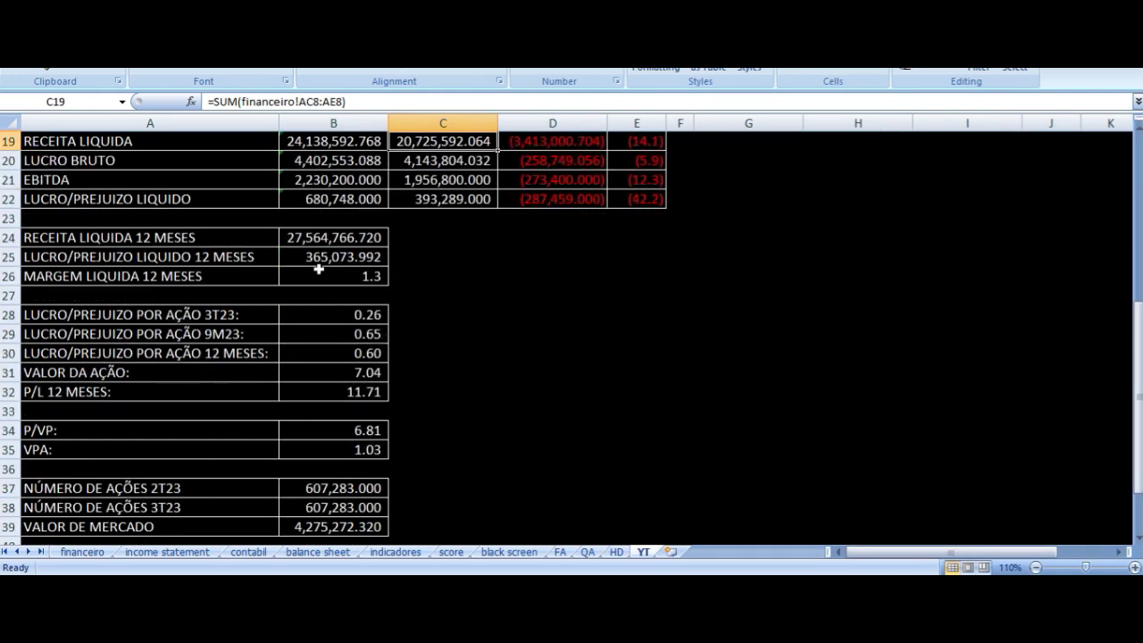
pyautogui.click(297, 243)
pyautogui.press('Left')
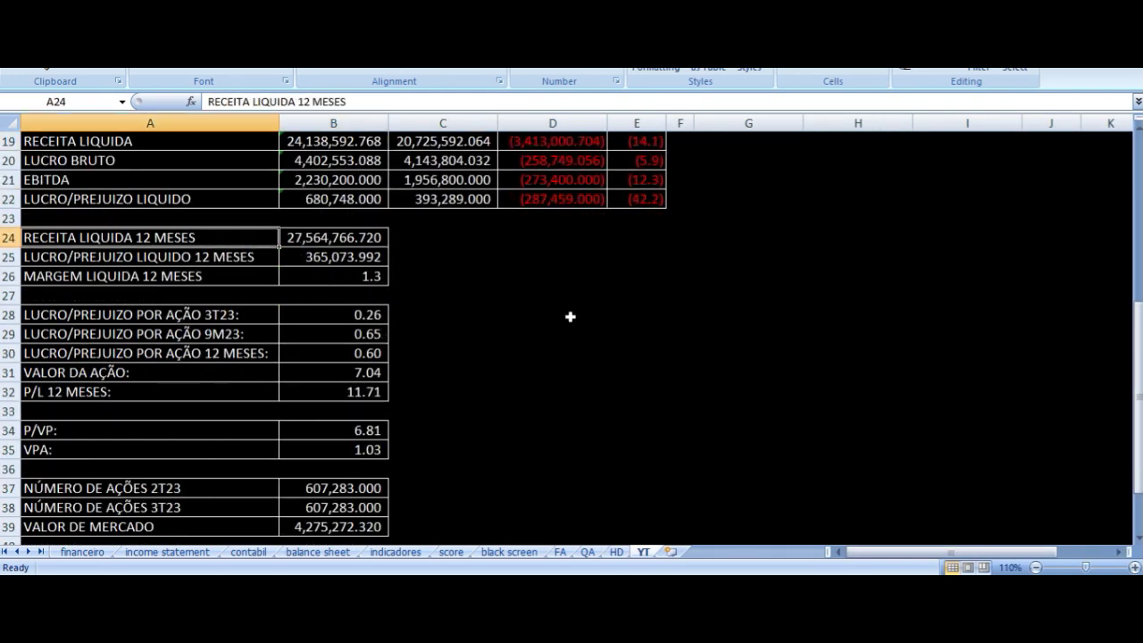
pyautogui.press('Right')
# Read the twelve-month net profit and the twelve-month net margin.
pyautogui.press('Down')
pyautogui.press('Left')
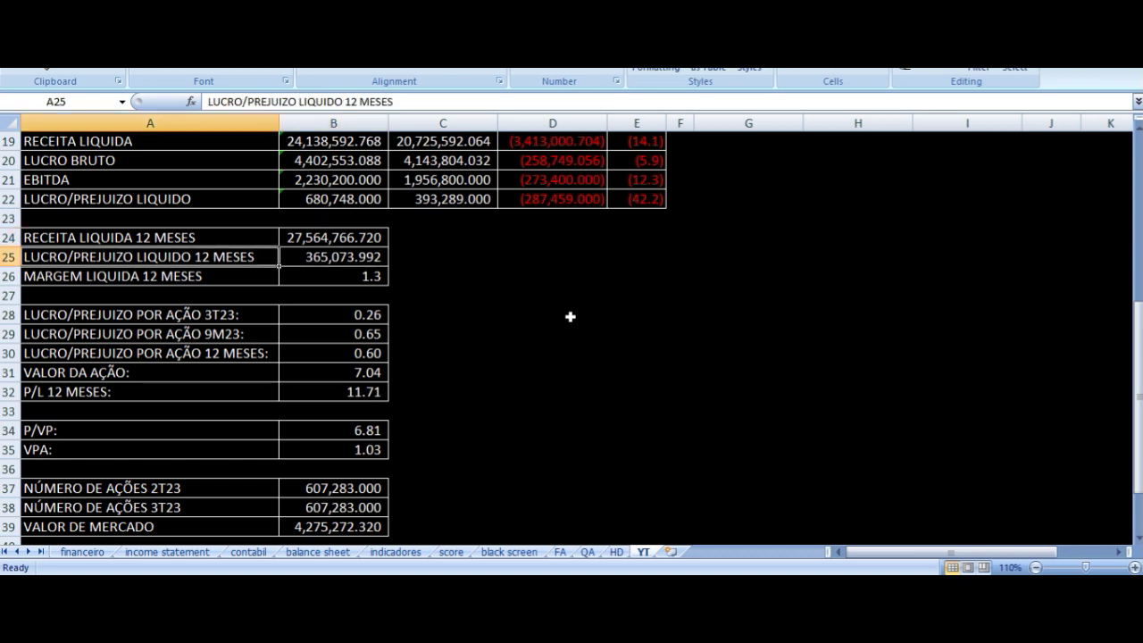
pyautogui.press('Down')
pyautogui.press('Right')
pyautogui.press('Left')
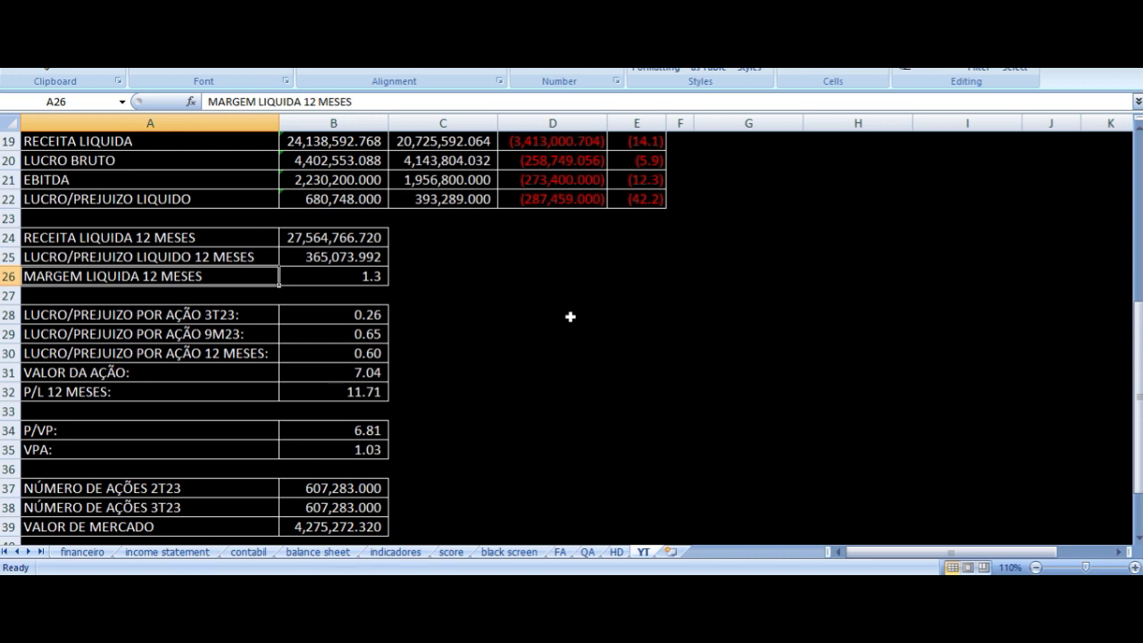
pyautogui.press('Right')
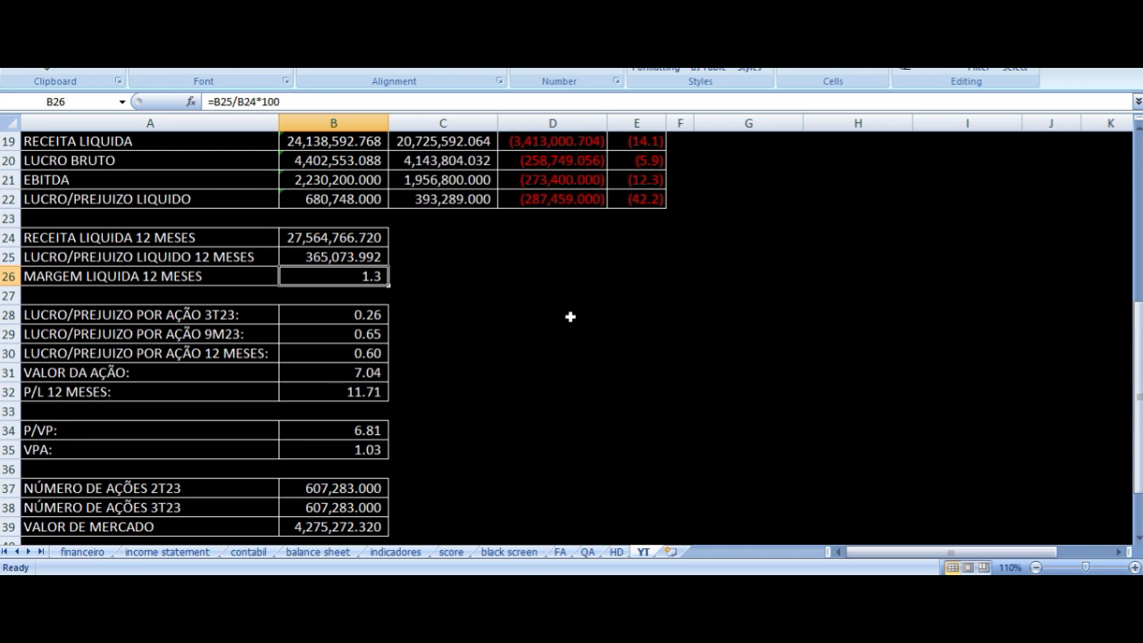
# Read the profit per share for 3T23, 9M23 and the last twelve months.
pyautogui.press('Left')
pyautogui.press('Down')
pyautogui.press('Down')
pyautogui.press('Down')
pyautogui.press('Up')
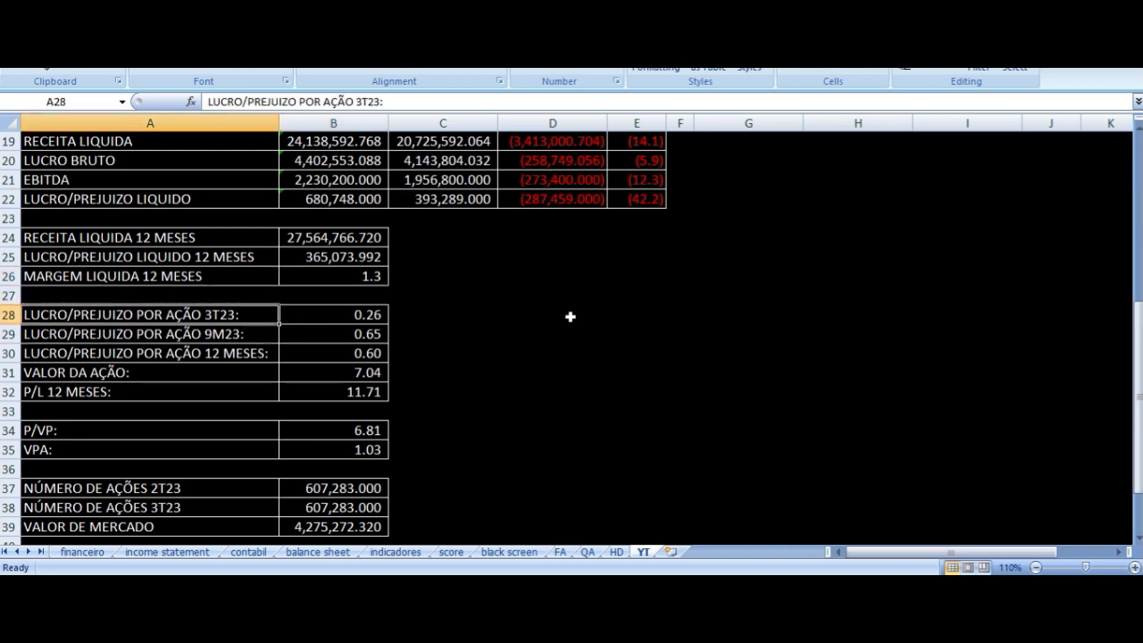
pyautogui.press('Right')
pyautogui.press('Down')
pyautogui.press('Left')
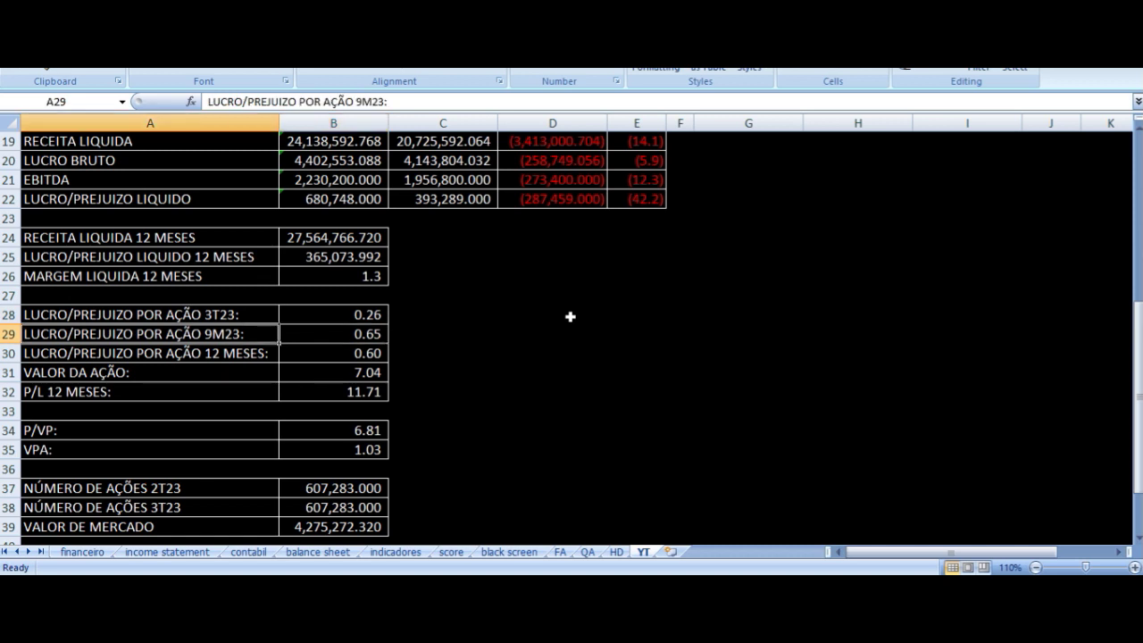
pyautogui.press('Right')
pyautogui.press('Down')
pyautogui.press('Left')
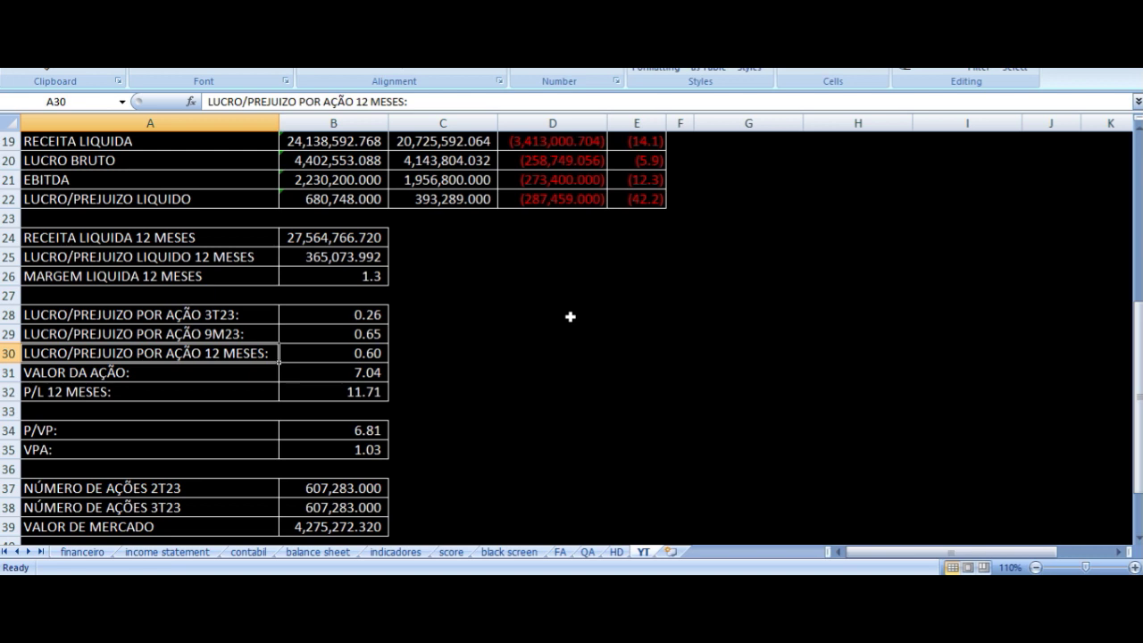
pyautogui.press('Right')
# Check the share price and the twelve-month P/L ratio.
pyautogui.press('Down')
pyautogui.press('Left')
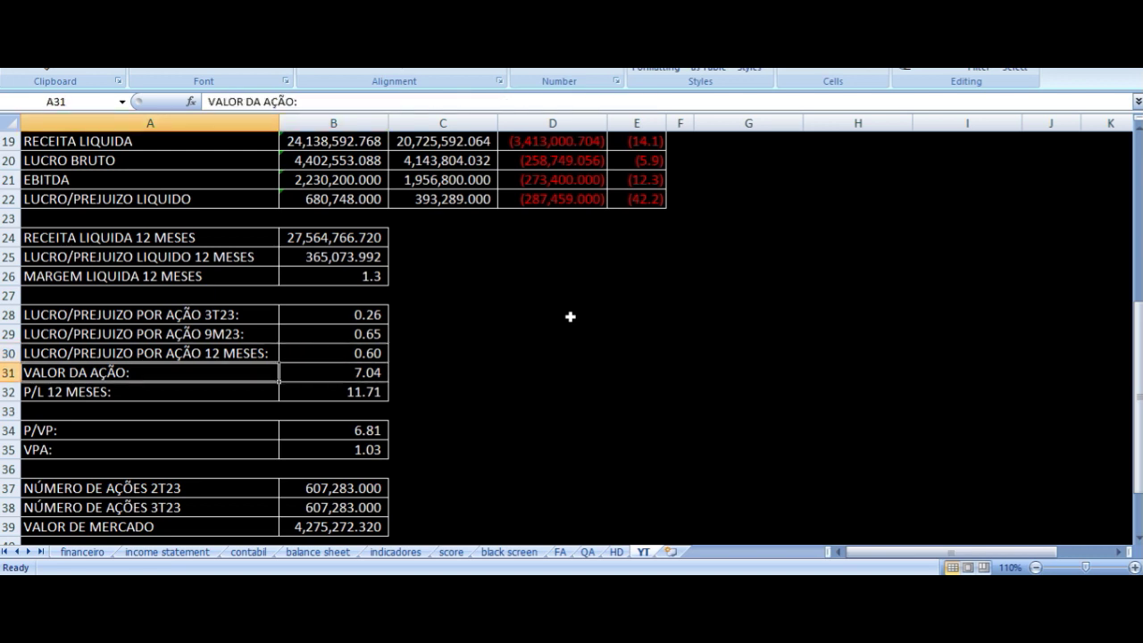
pyautogui.press('Right')
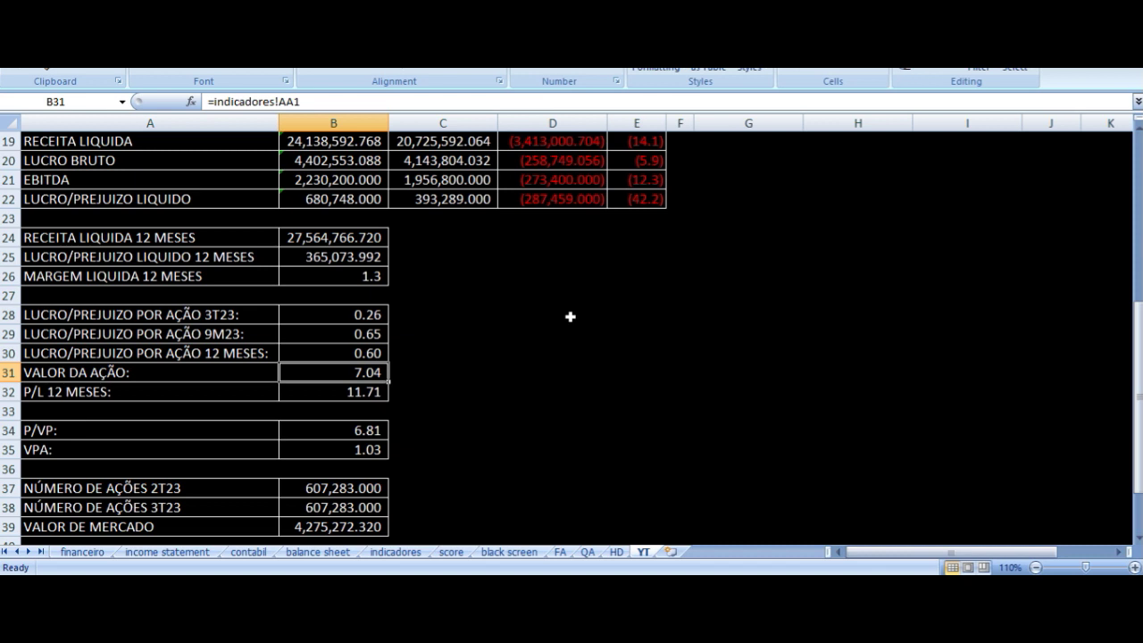
pyautogui.press('Down')
pyautogui.press('Left')
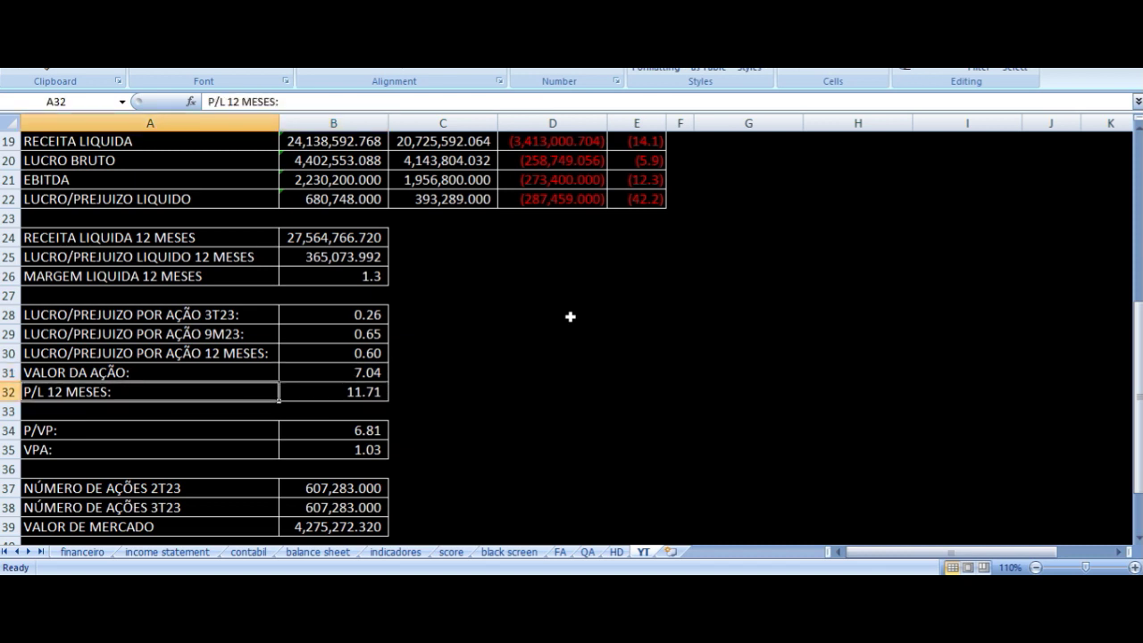
pyautogui.press('Right')
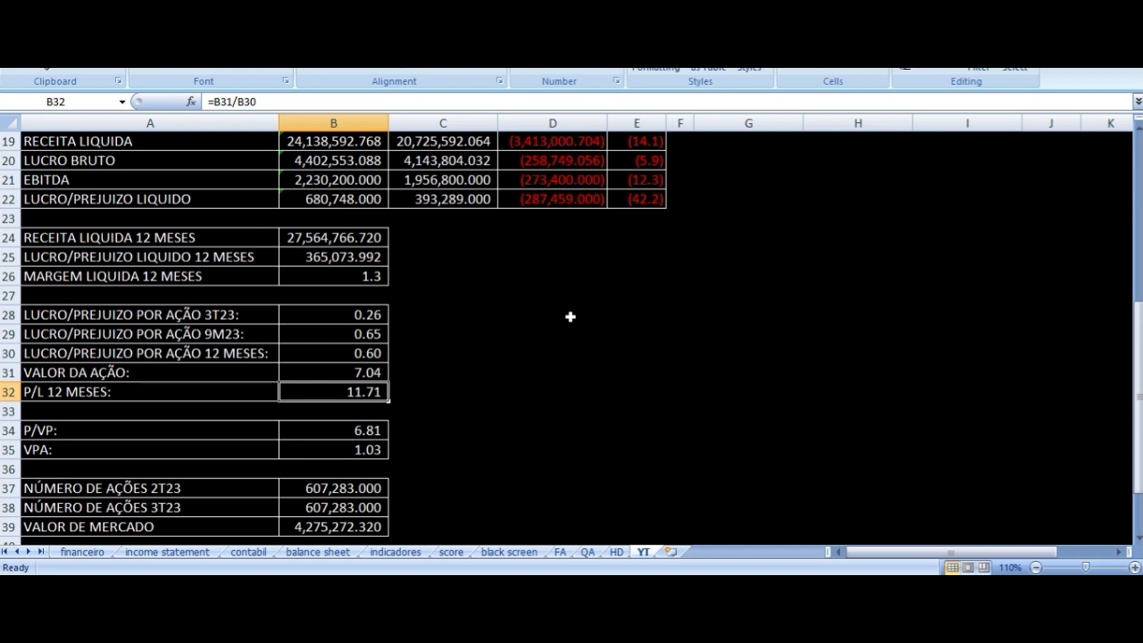
# Read the P/VP ratio and the book value per share (VPA).
pyautogui.press('Down')
pyautogui.press('Down')
pyautogui.press('Left')
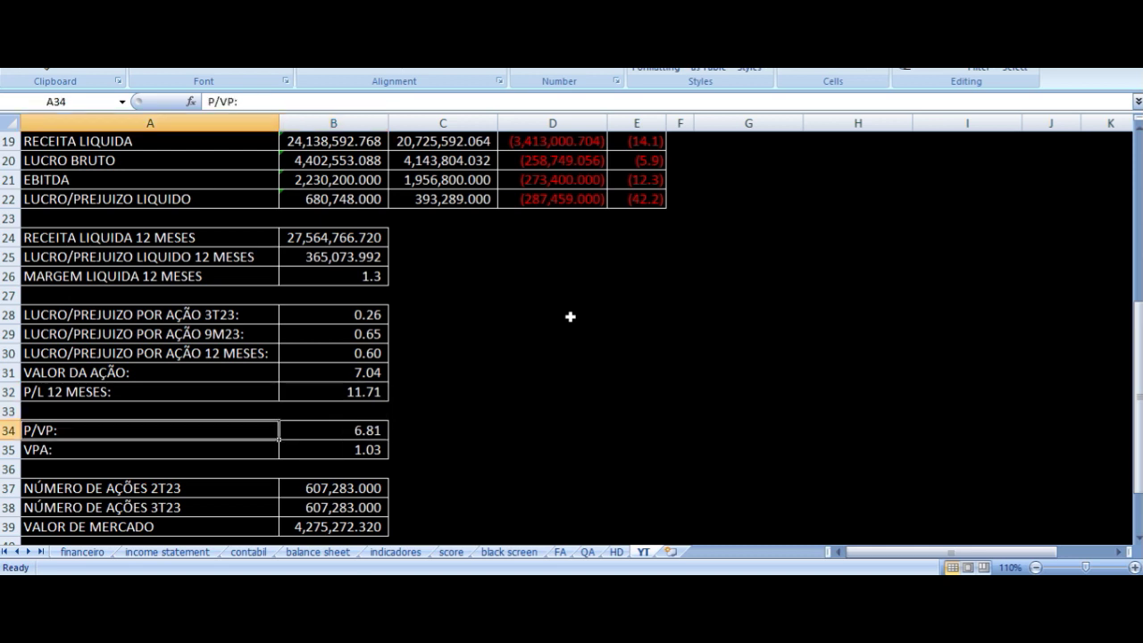
pyautogui.press('Right')
pyautogui.press('Down')
pyautogui.press('Left')
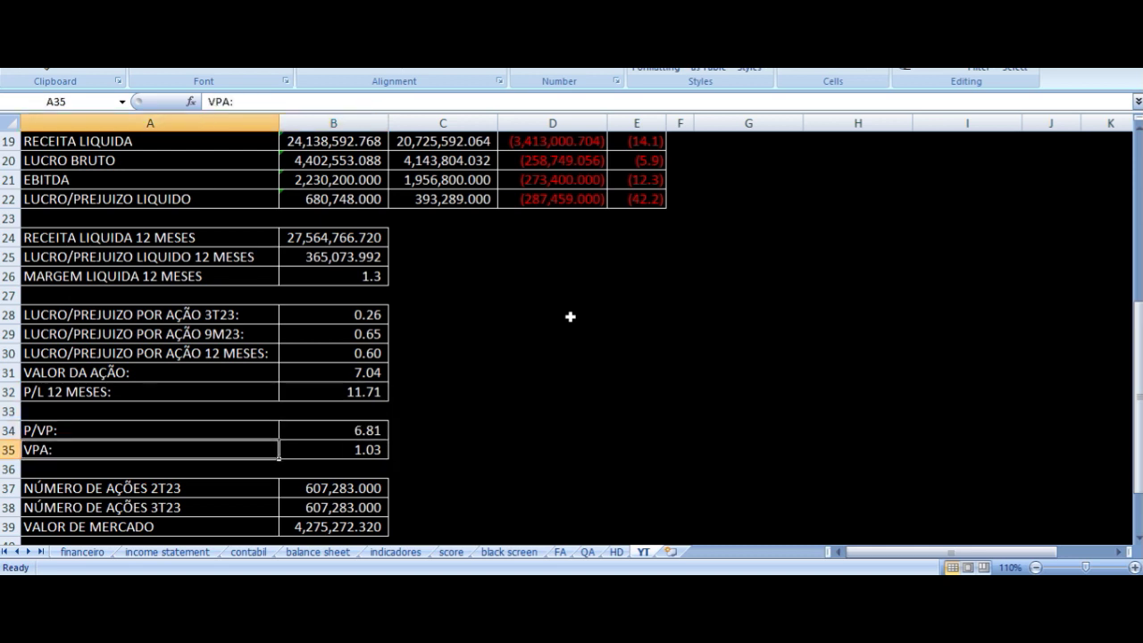
pyautogui.press('Right')
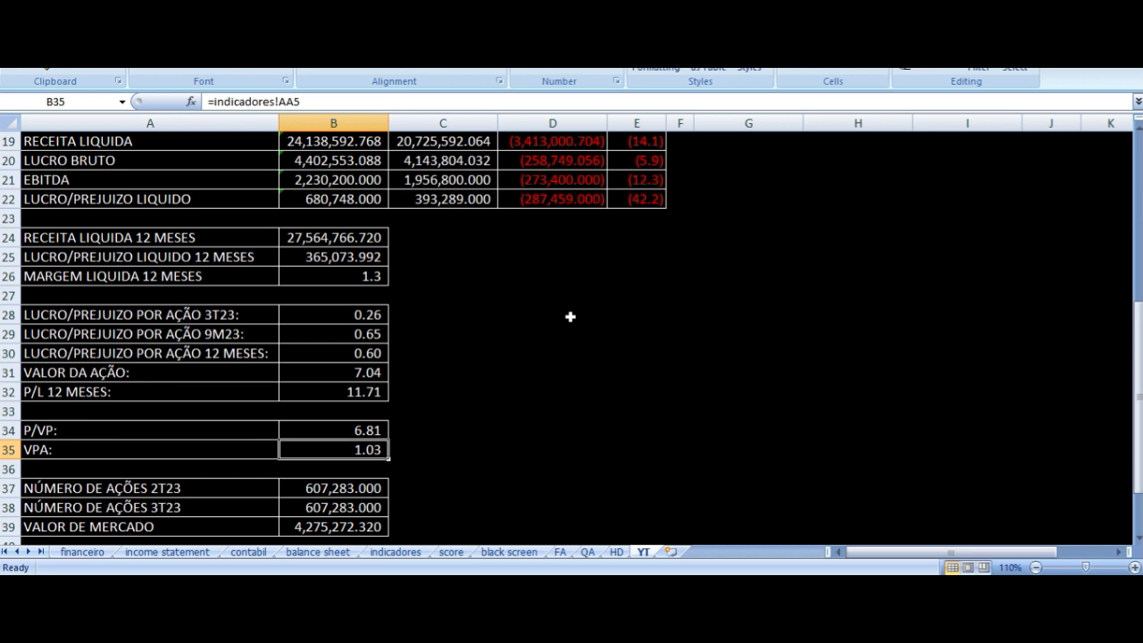
# Revisit the P/VP ratio and relate it to the VPA and the share price.
pyautogui.press('Up')
pyautogui.press('Left')
pyautogui.press('Right')
pyautogui.press('Right')
pyautogui.press('Left')
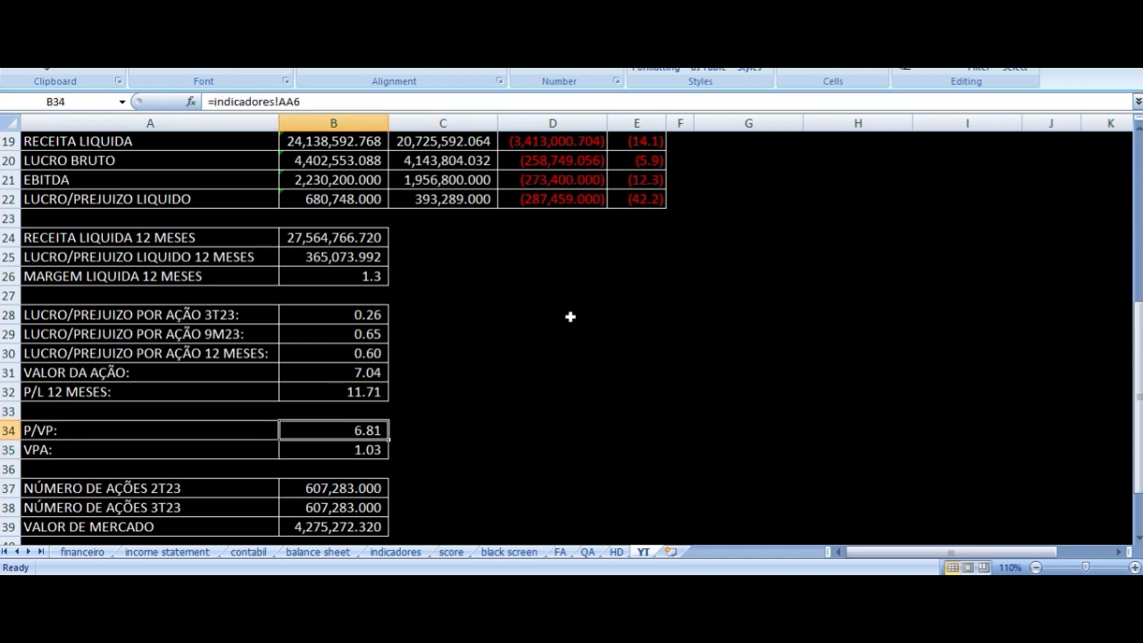
pyautogui.press('Down')
pyautogui.press('Up')
pyautogui.press('Up')
pyautogui.press('Up')
pyautogui.press('Up')
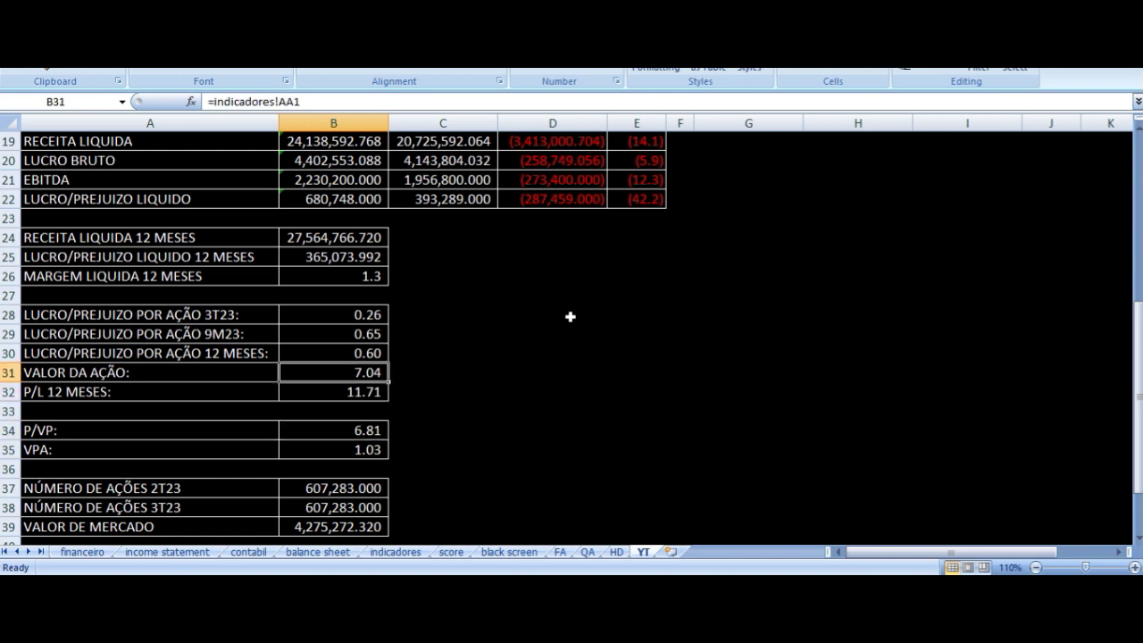
# Go from the share price back to the VPA to compare the two.
pyautogui.press('Down')
pyautogui.press('Down')
pyautogui.press('Down')
pyautogui.press('Down')
pyautogui.press('Left')
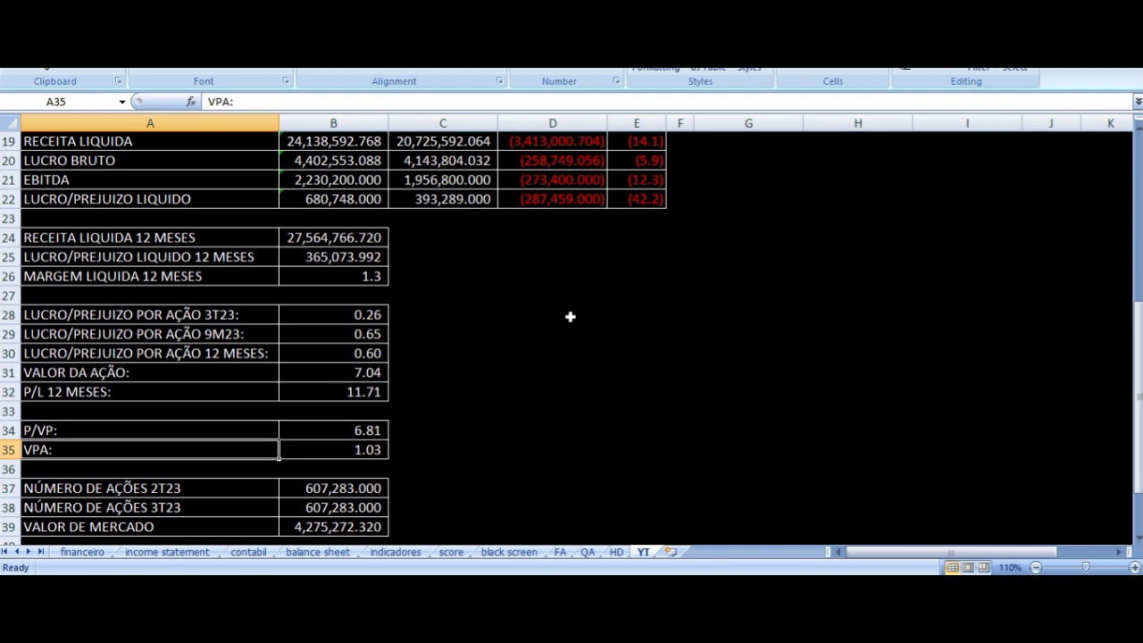
pyautogui.press('Right')
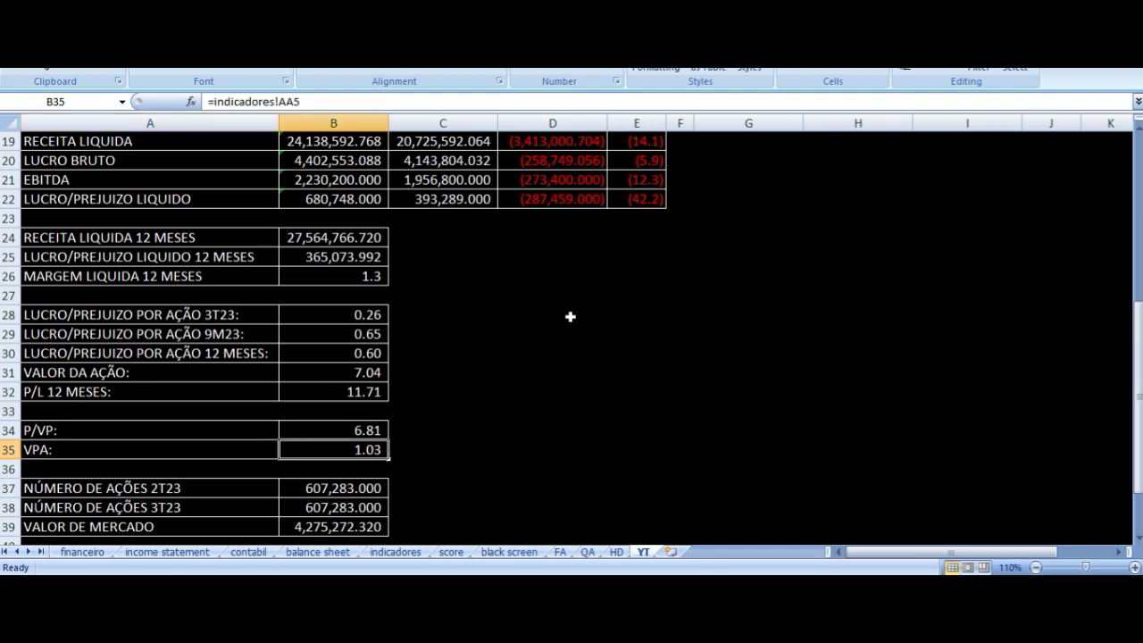
# Compare the number of shares in 2T23 and 3T23, and read the market value.
pyautogui.scroll(-4, 570, 316)
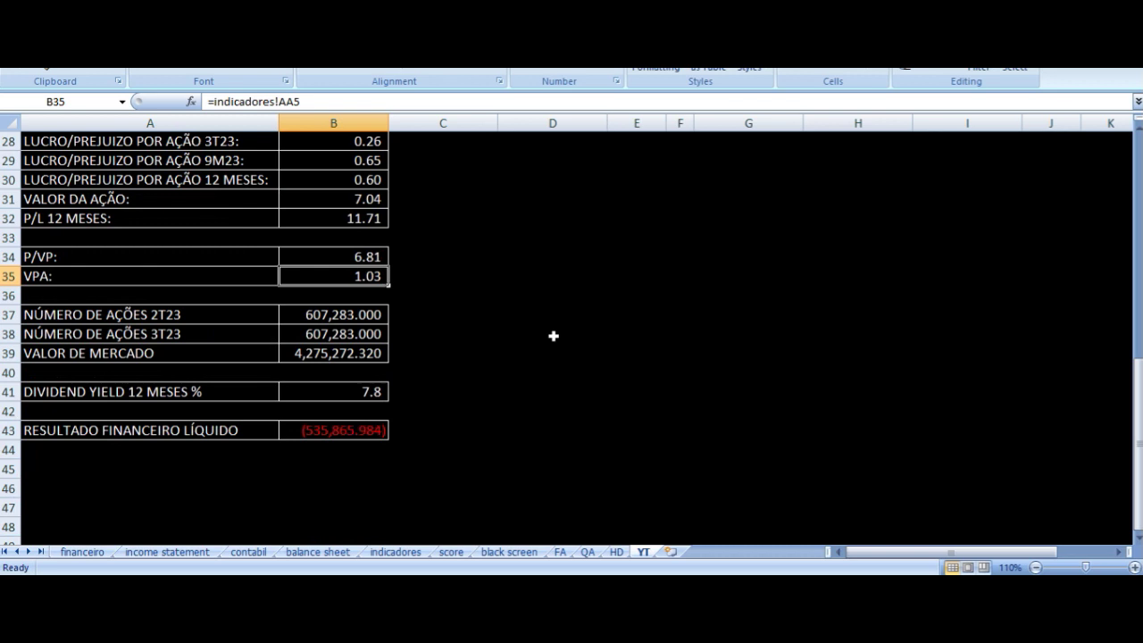
pyautogui.click(331, 259)
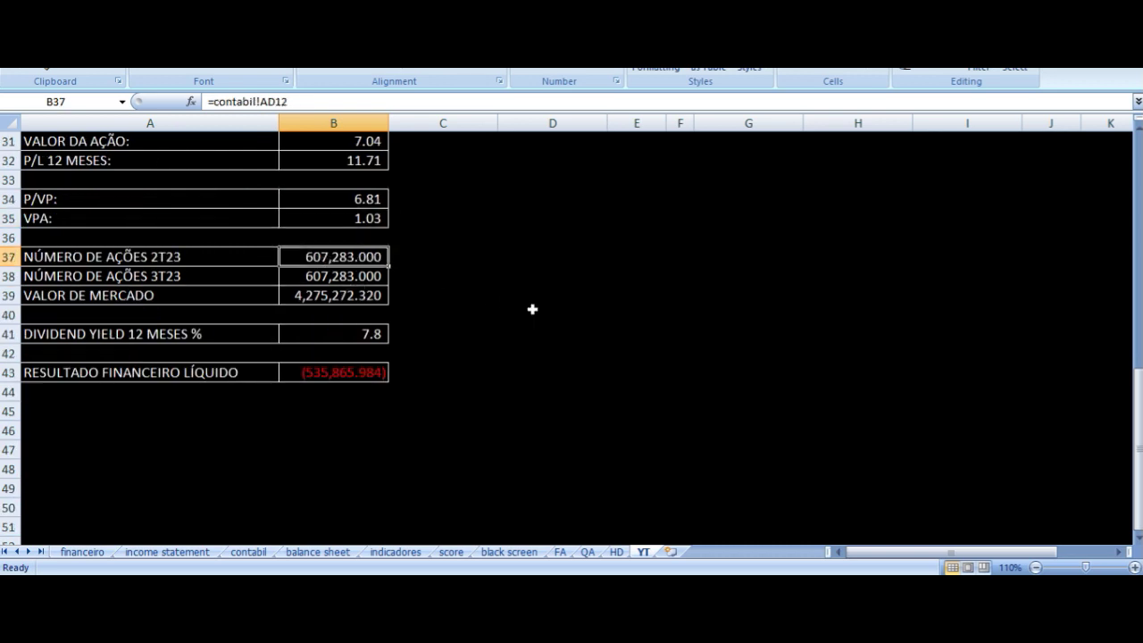
pyautogui.press('Left')
pyautogui.press('Down')
pyautogui.press('Right')
pyautogui.press('Up')
pyautogui.press('Down')
pyautogui.press('Down')
pyautogui.press('Left')
pyautogui.press('Right')
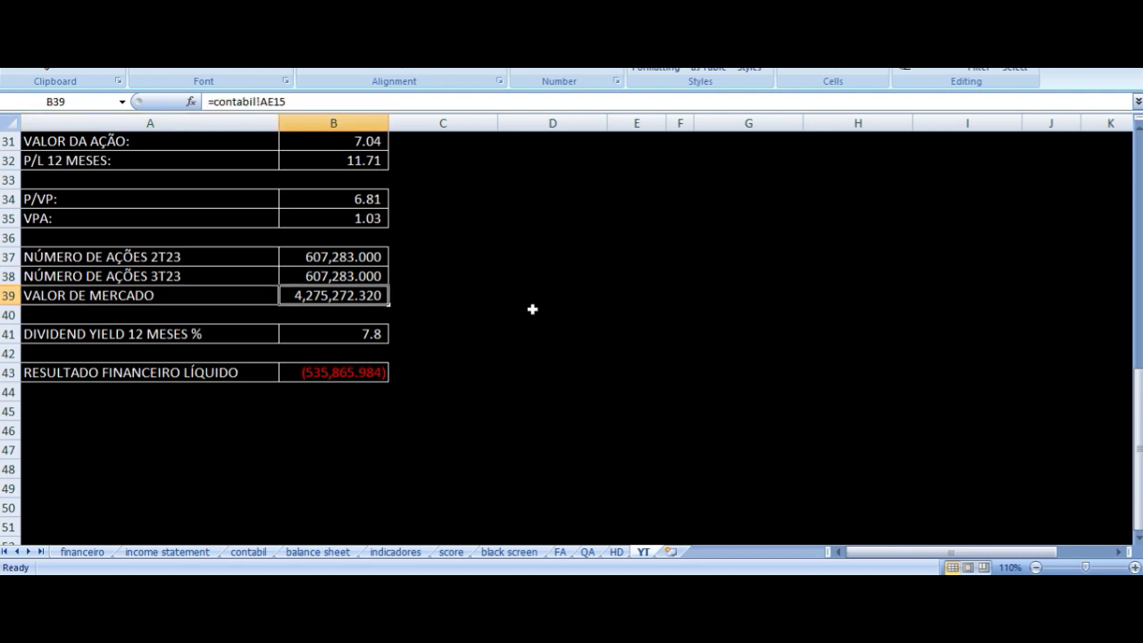
# Read the twelve-month dividend yield and the net financial result.
pyautogui.press('Down')
pyautogui.press('Down')
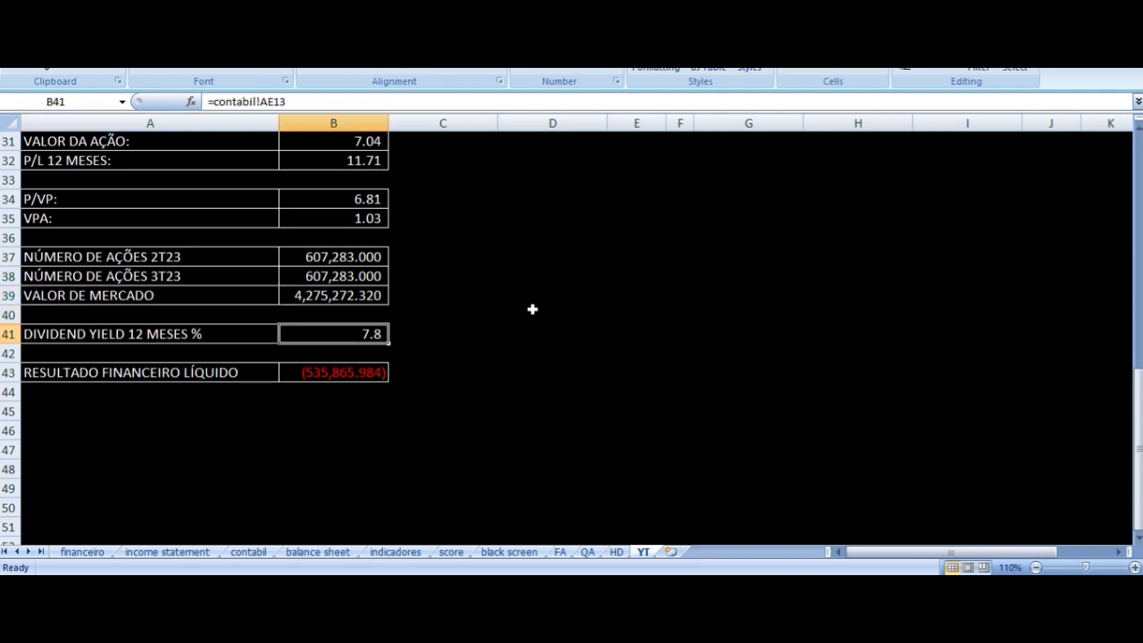
pyautogui.press('Left')
pyautogui.press('Right')
pyautogui.press('Down')
pyautogui.press('Down')
pyautogui.press('Left')
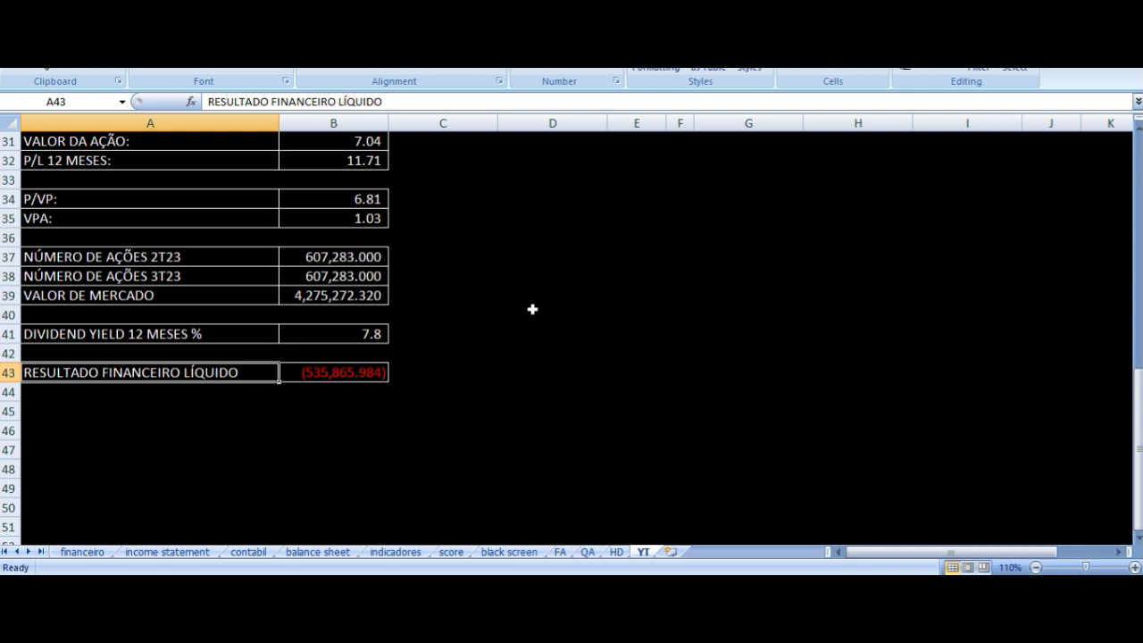
pyautogui.press('Right')
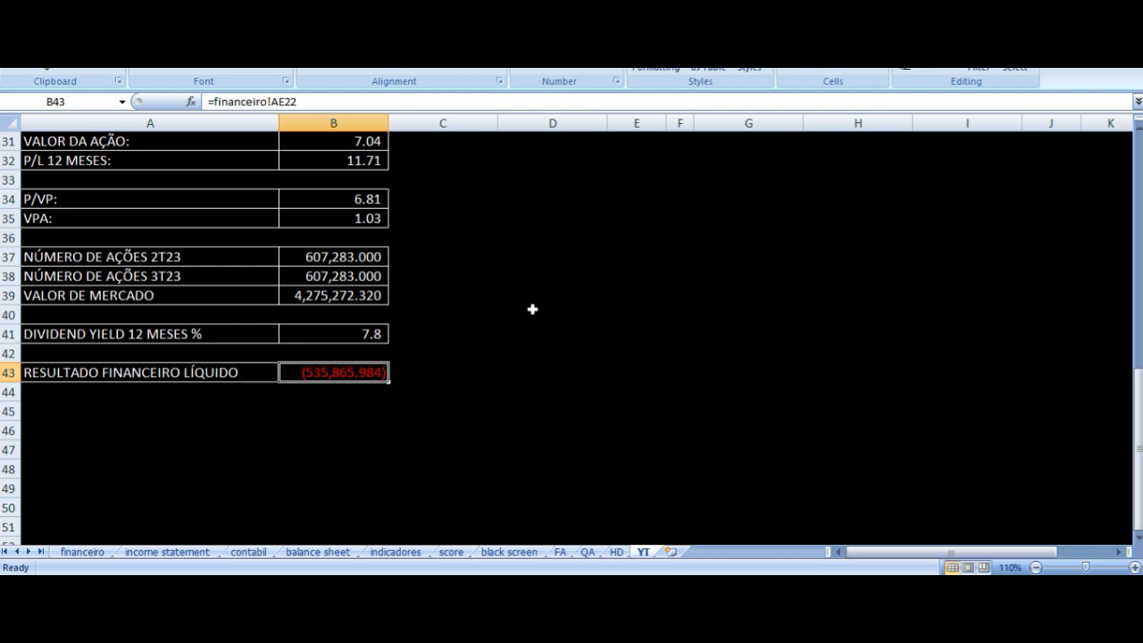
# Compare the net financial result with the 3T23 net profit in the 2T23 comparison table.
pyautogui.scroll(8, 531, 401)
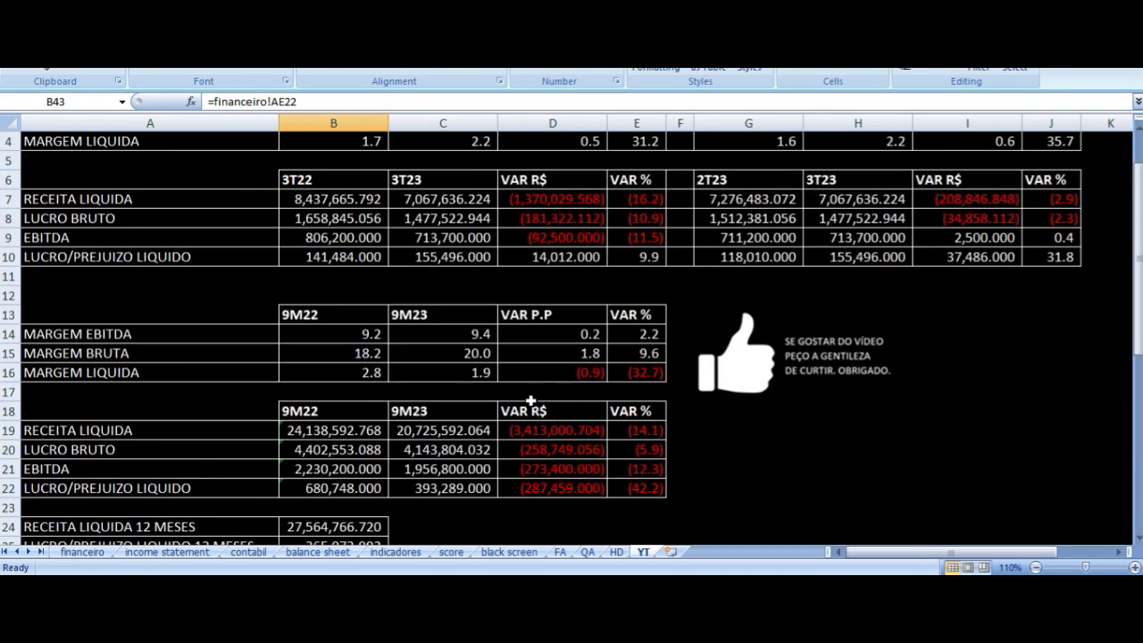
pyautogui.scroll(-8, 530, 400)
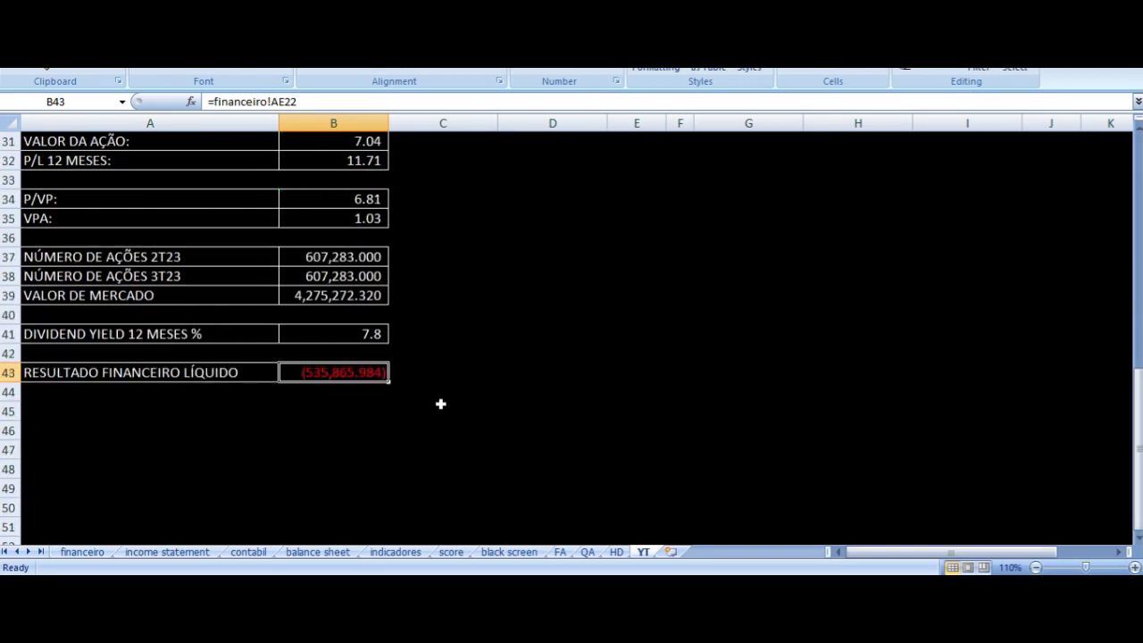
pyautogui.scroll(6, 571, 427)
pyautogui.scroll(4, 575, 429)
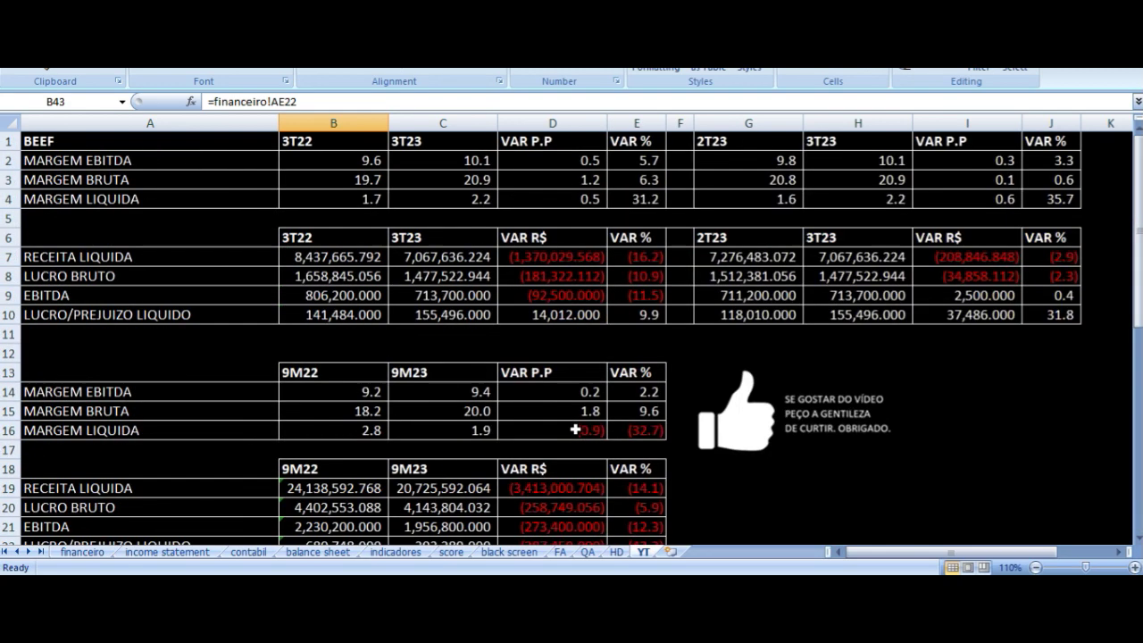
pyautogui.click(842, 317)
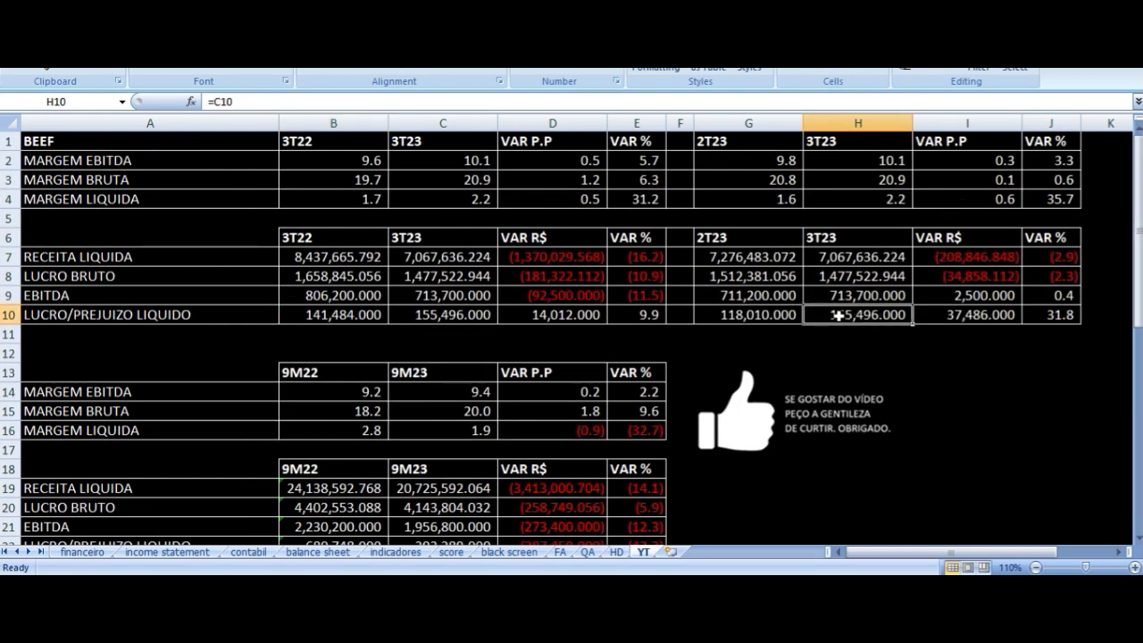
pyautogui.scroll(-6, 553, 363)
pyautogui.scroll(-1, 554, 363)
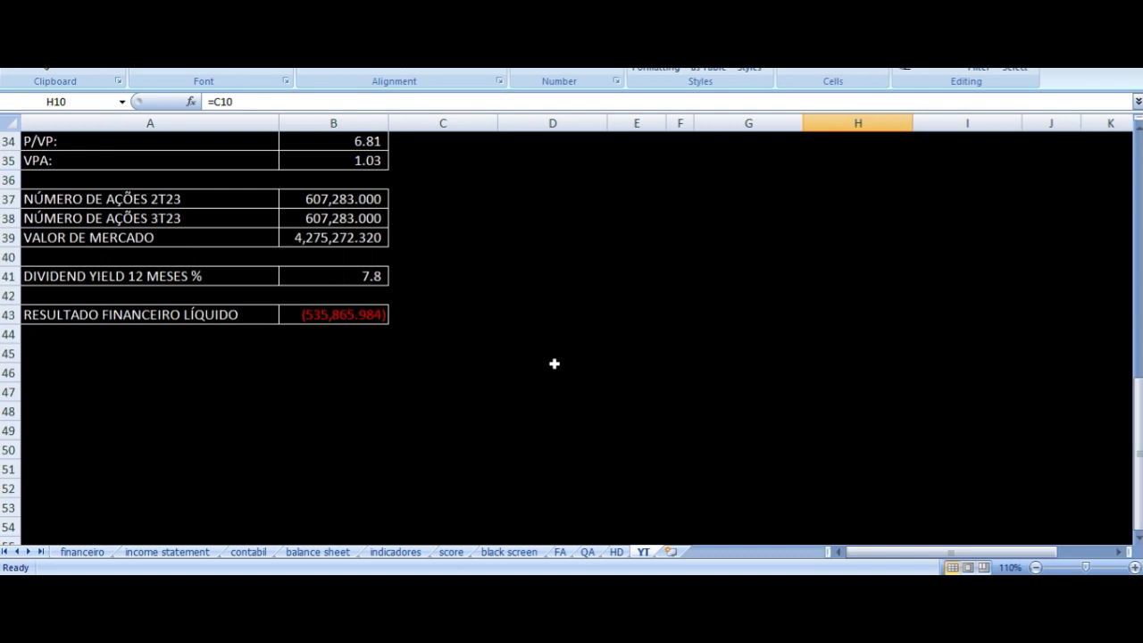
pyautogui.click(312, 315)
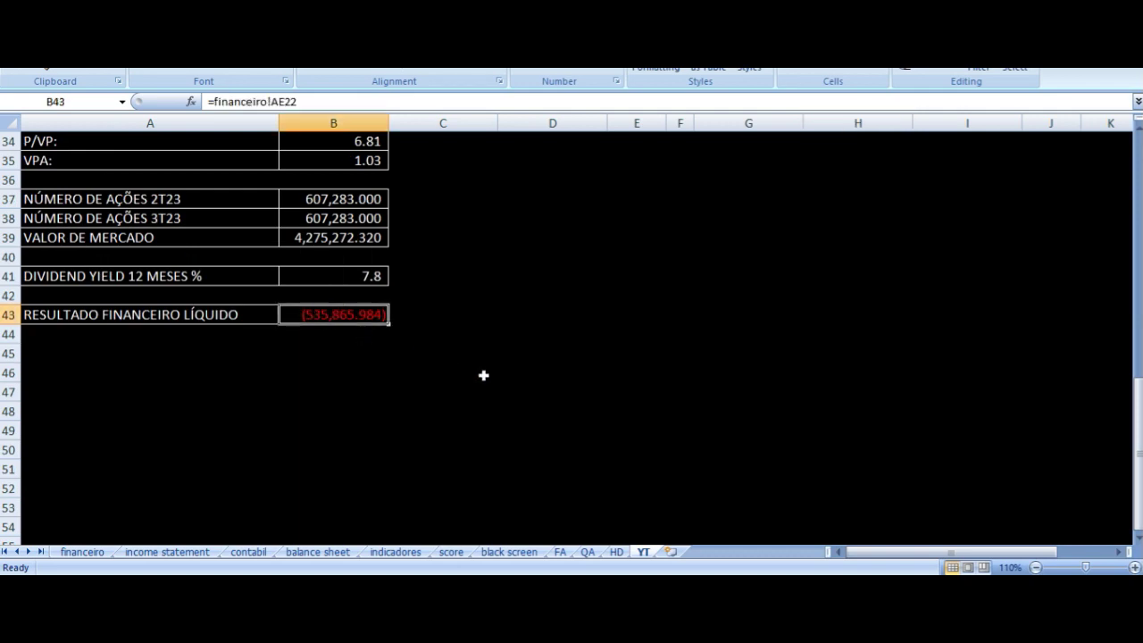
pyautogui.scroll(11, 515, 398)
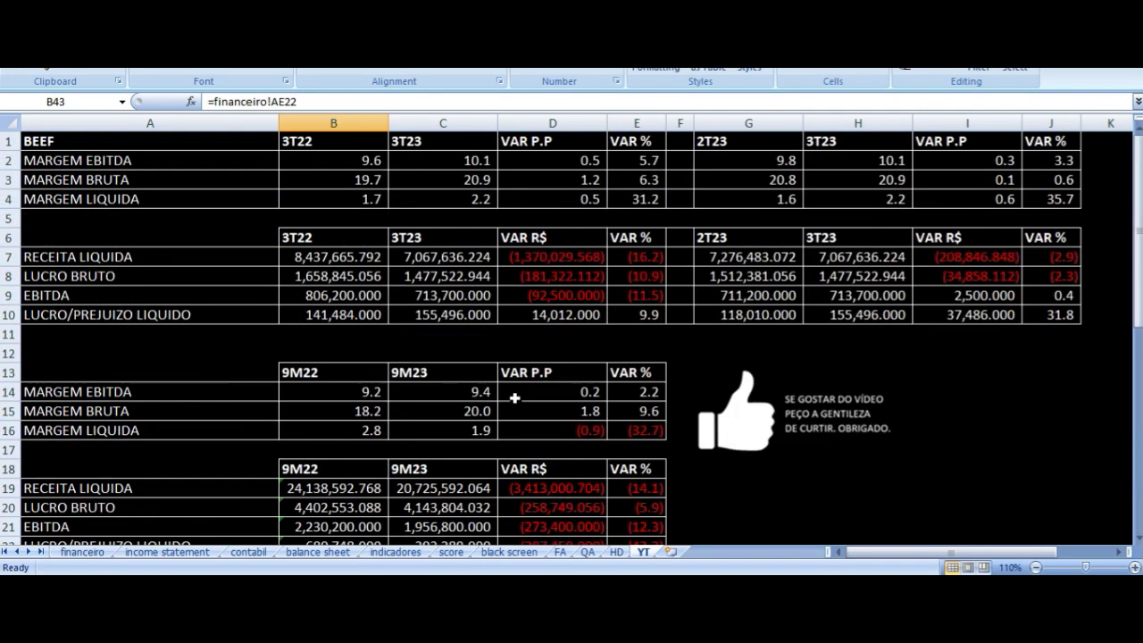
pyautogui.click(865, 314)
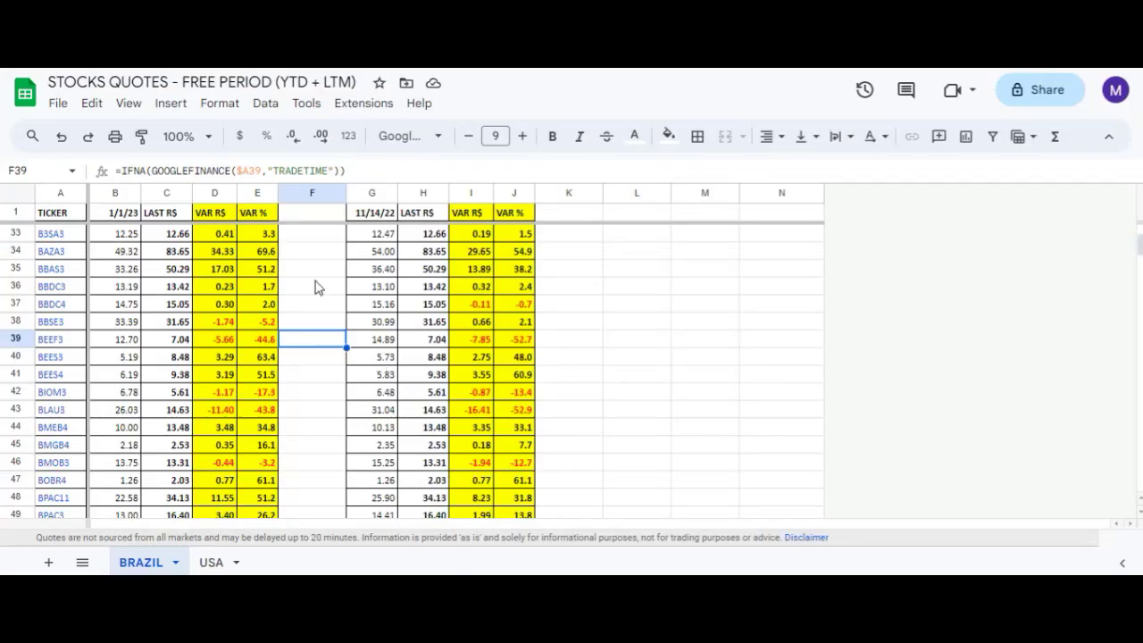
# Switch to the STOCKS QUOTES spreadsheet in Google Sheets and select the BEEF3 ticker on the BRAZIL sheet.
pyautogui.press('Left')
pyautogui.press('Left')
pyautogui.press('Left')
pyautogui.press('Left')
pyautogui.press('Left')
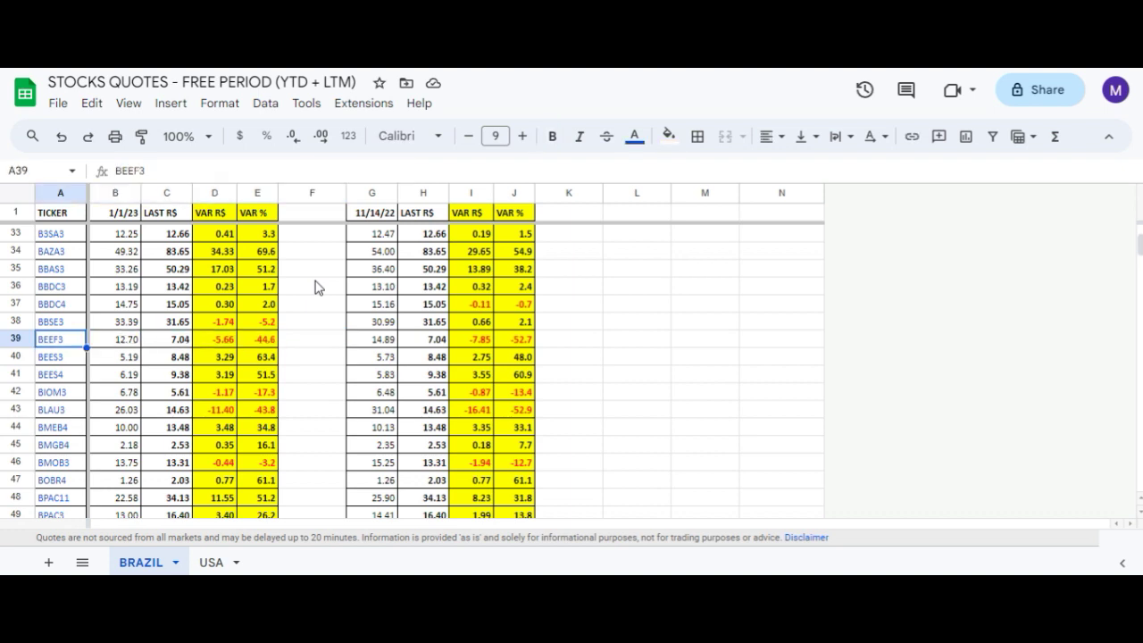
# Read BEEF3's price on 1/1/23, its last price, and its year-to-date variation in R$ and percent.
pyautogui.press('Right')
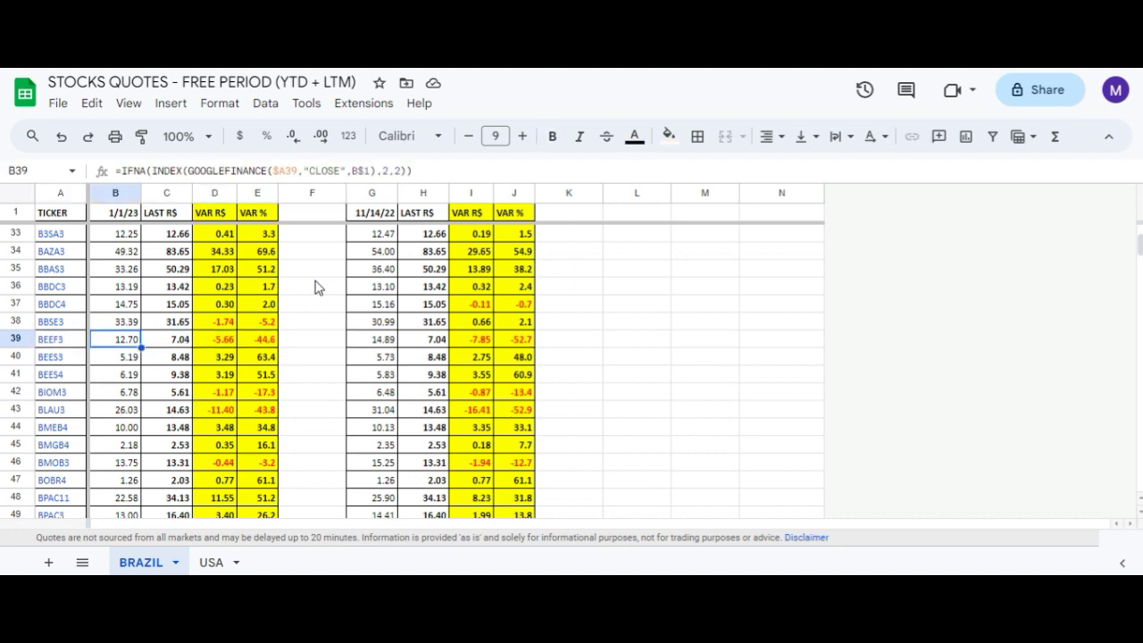
pyautogui.press('Right')
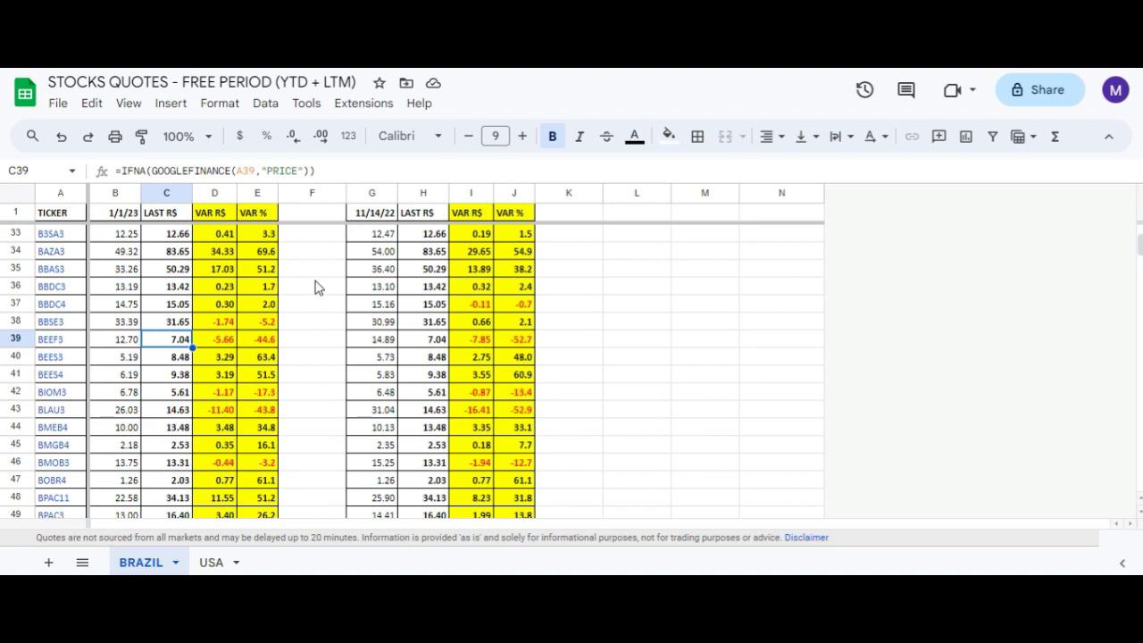
pyautogui.press('Right')
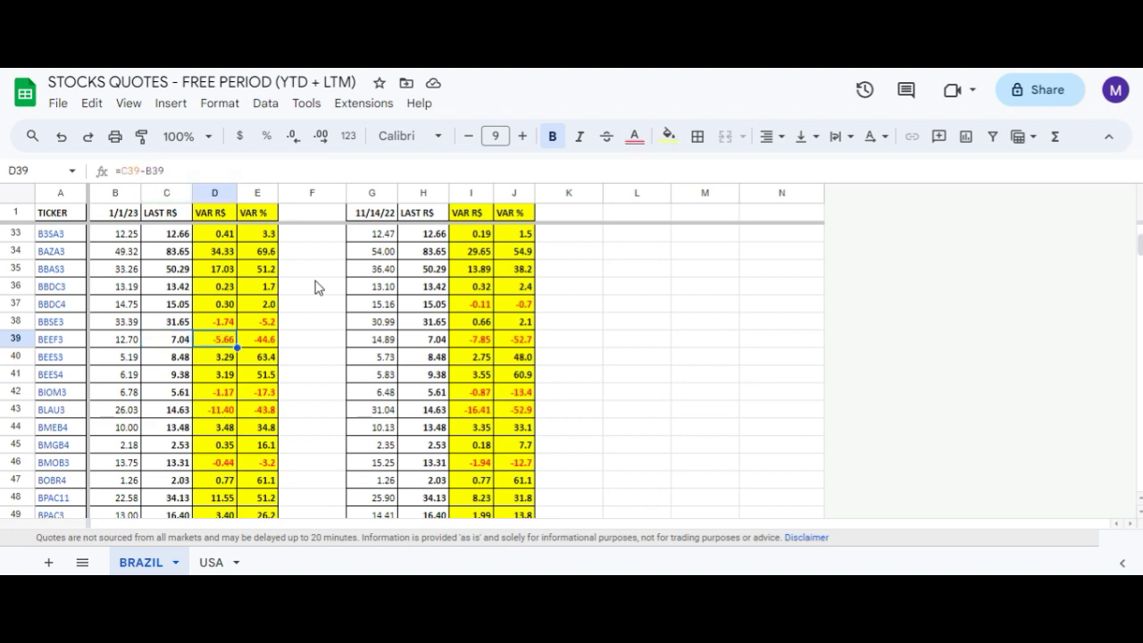
pyautogui.press('Right')
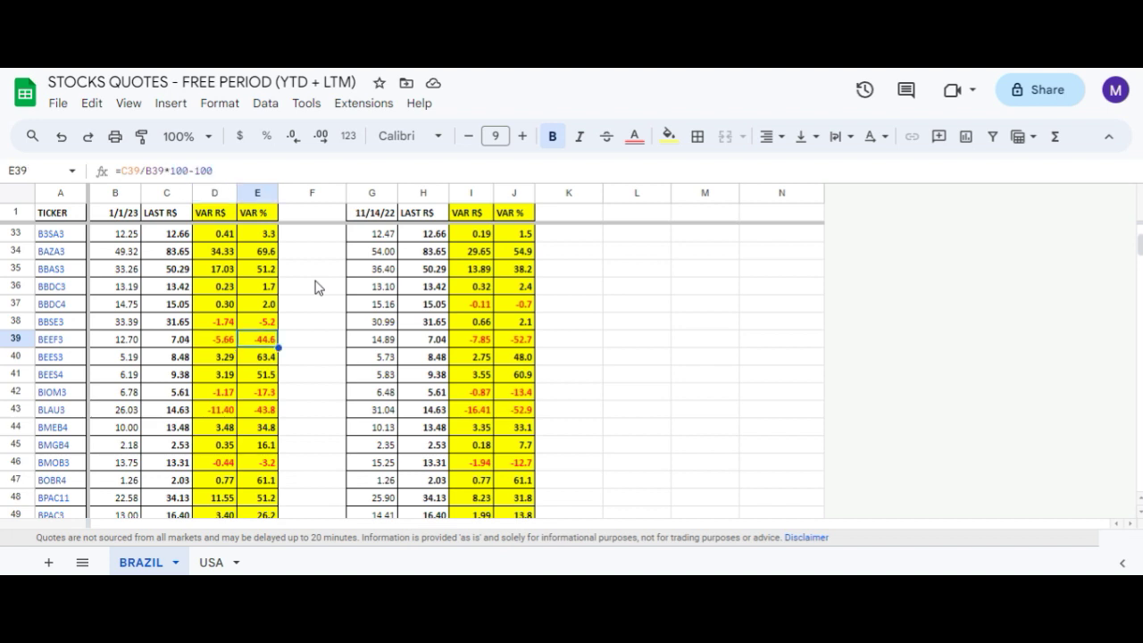
# Read BEEF3's price on 11/14/22 and its variation since that date in R$ and percent.
pyautogui.press('Right')
pyautogui.press('Right')
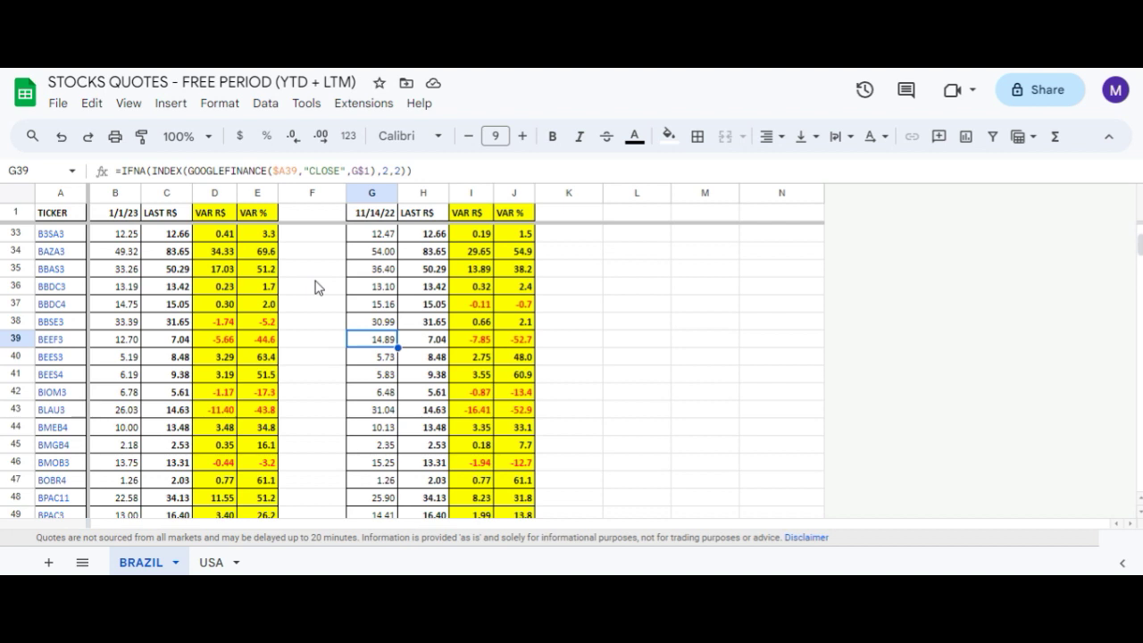
pyautogui.press('Right')
pyautogui.press('Right')
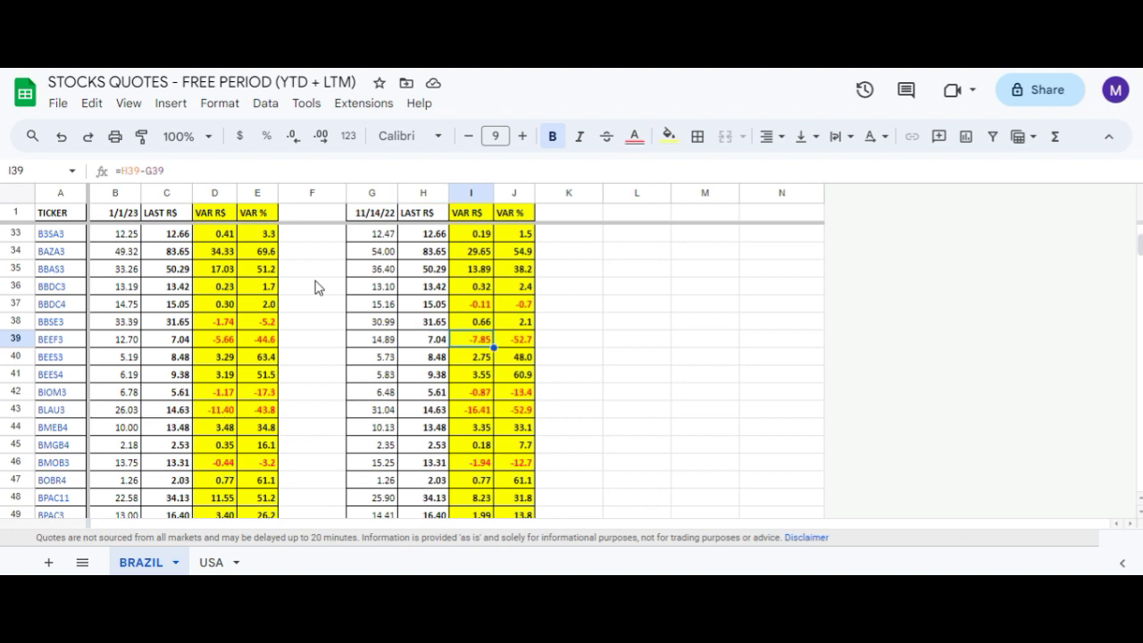
pyautogui.press('Right')
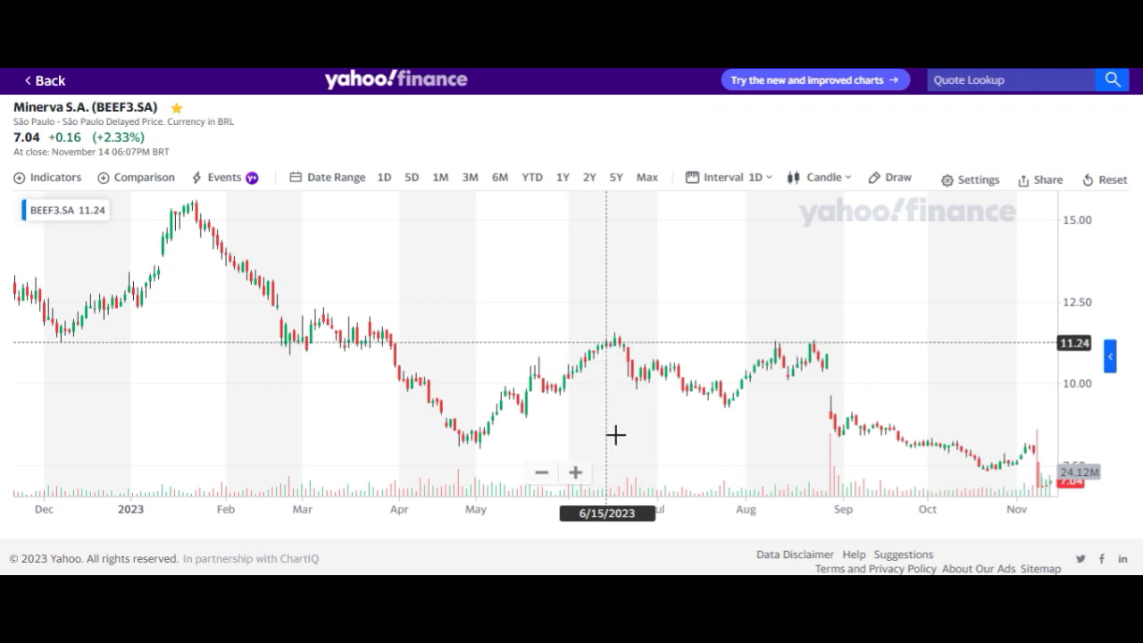
# Switch back to the Excel workbook's YT sheet and check the 9M23 net profit in the nine-month comparison table.
pyautogui.click(670, 536)
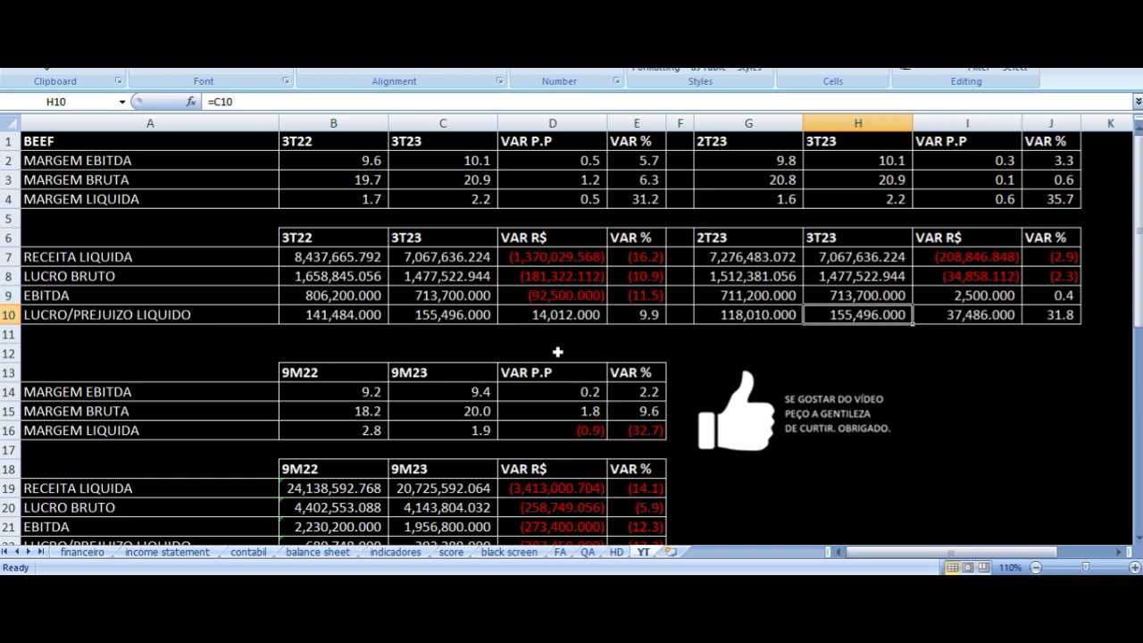
pyautogui.scroll(-3, 477, 311)
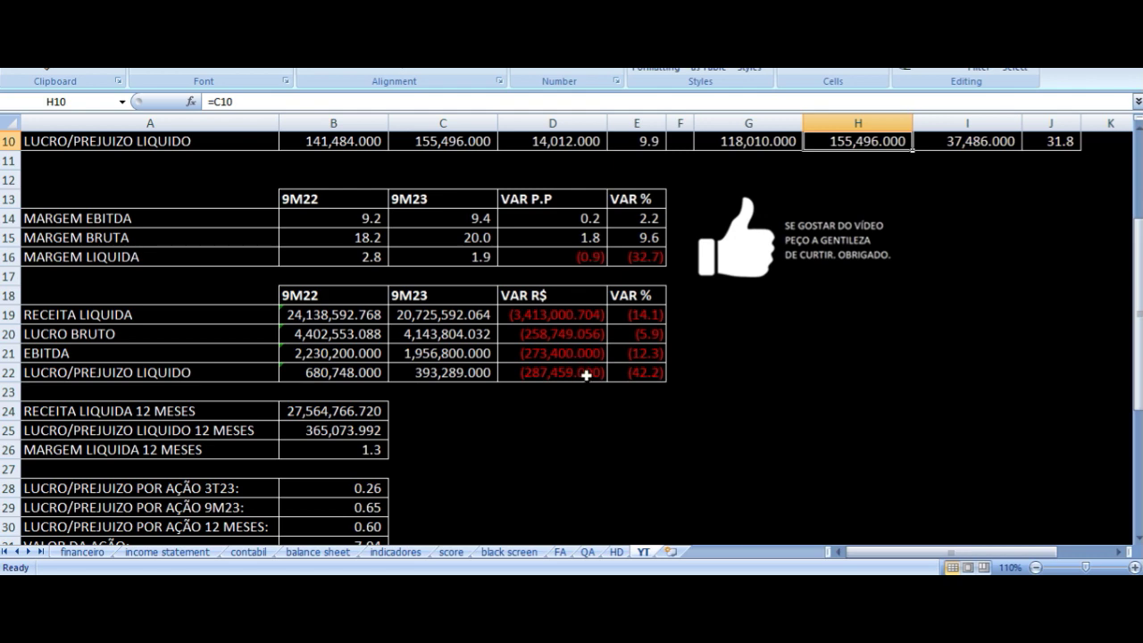
pyautogui.click(453, 371)
pyautogui.scroll(3, 651, 396)
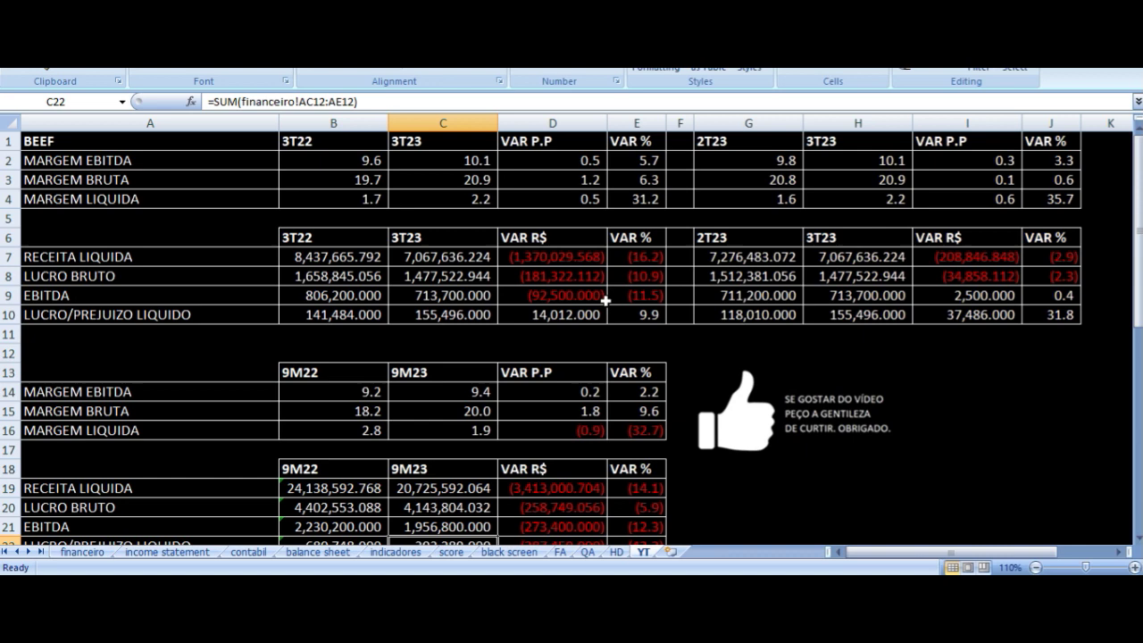